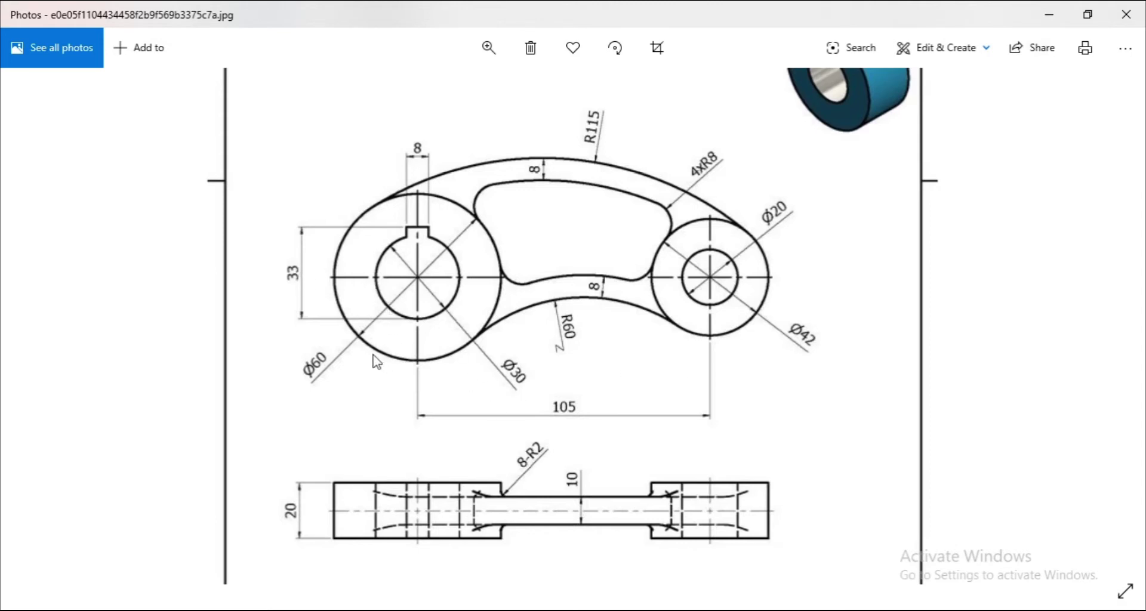
- Start a sketch on the Front Plane with a horizontal centerline from the origin
click(1053, 22)
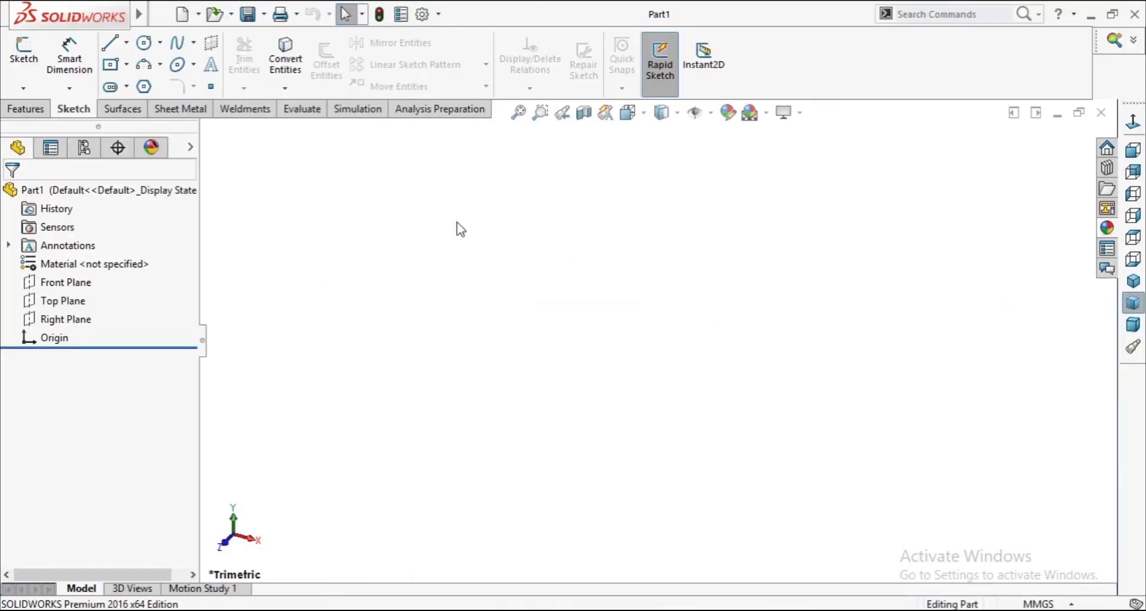
click(54, 285)
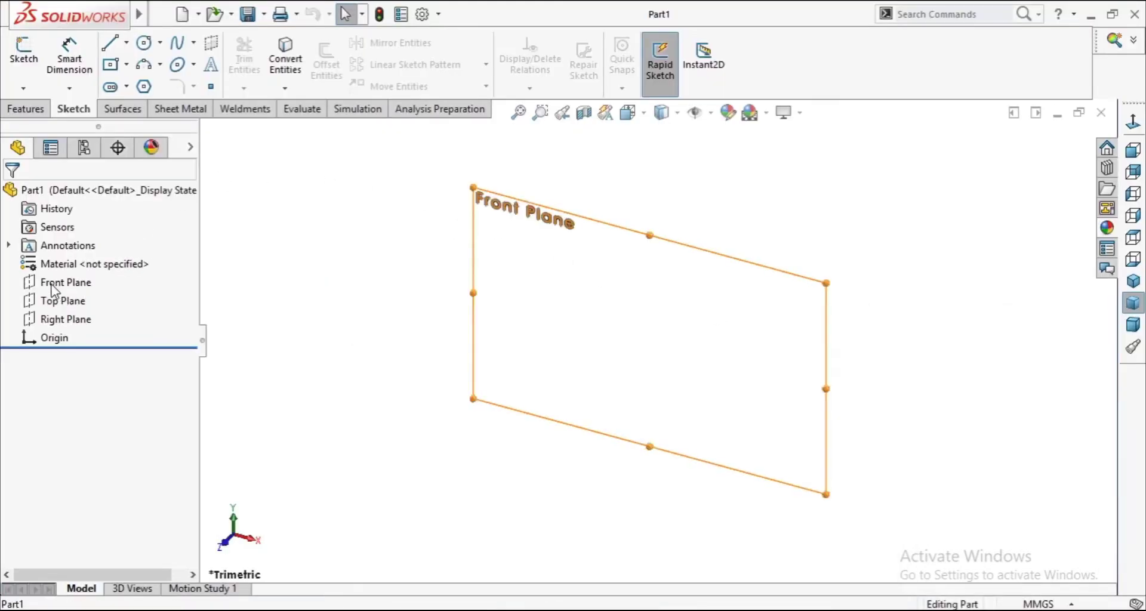
click(64, 262)
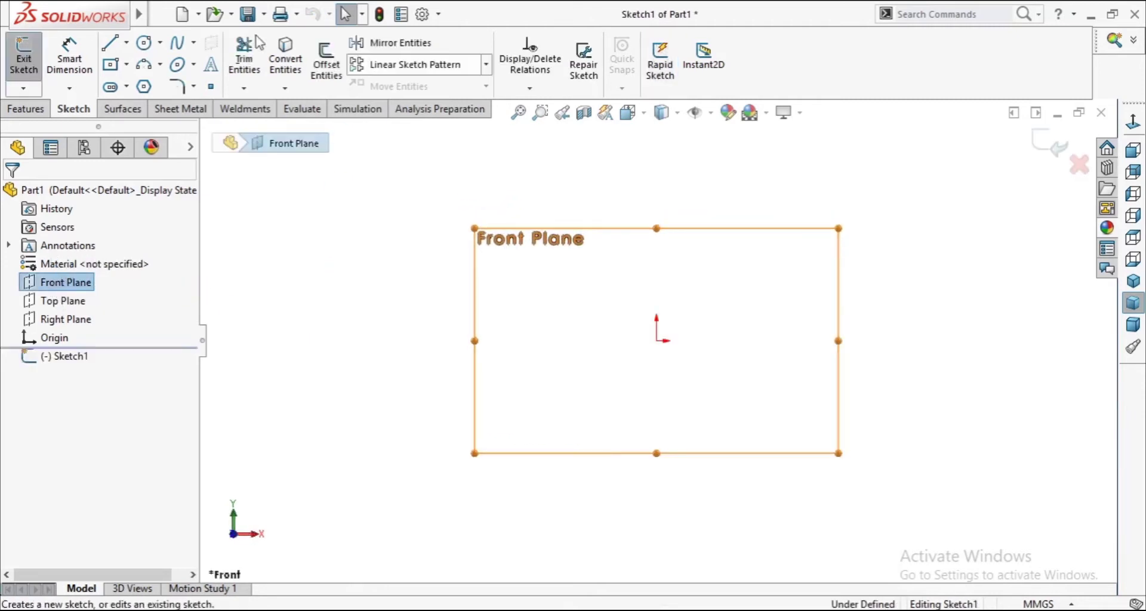
click(127, 43)
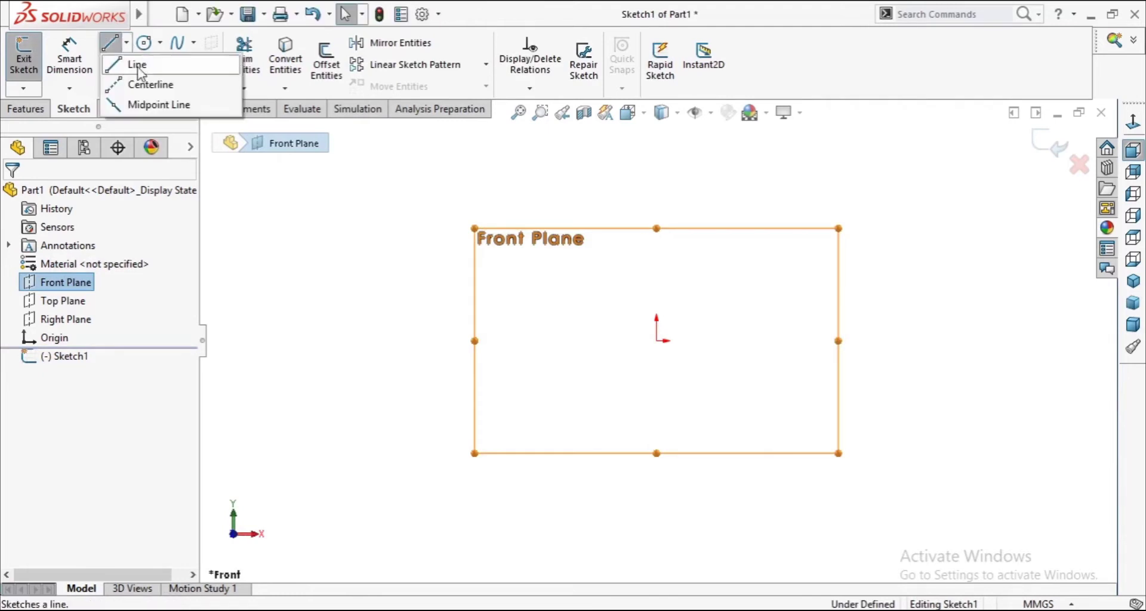
click(148, 82)
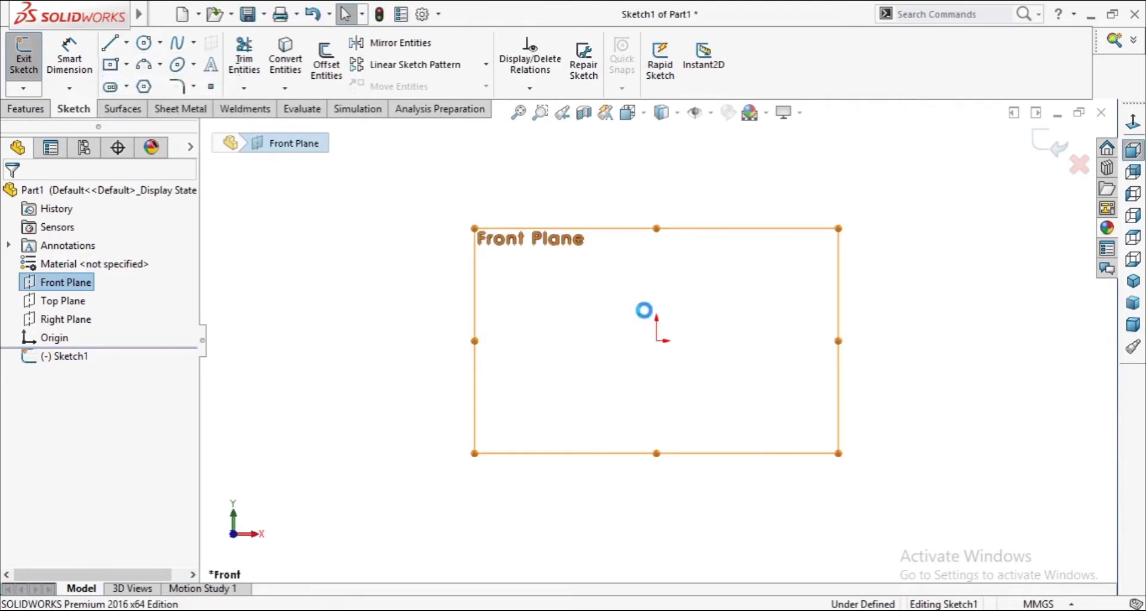
click(656, 341)
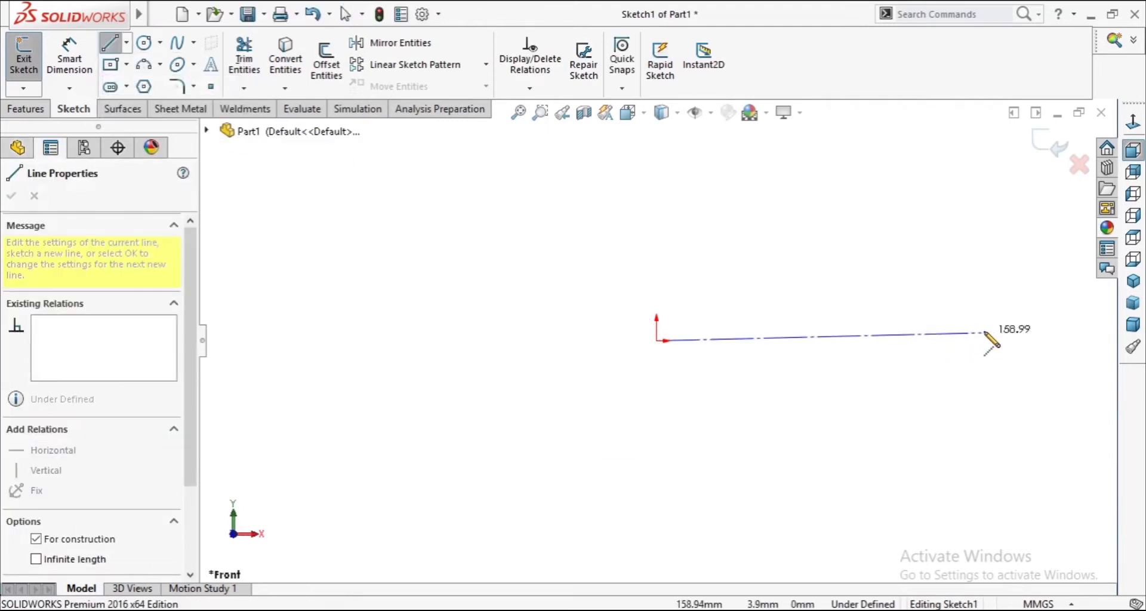
click(1002, 367)
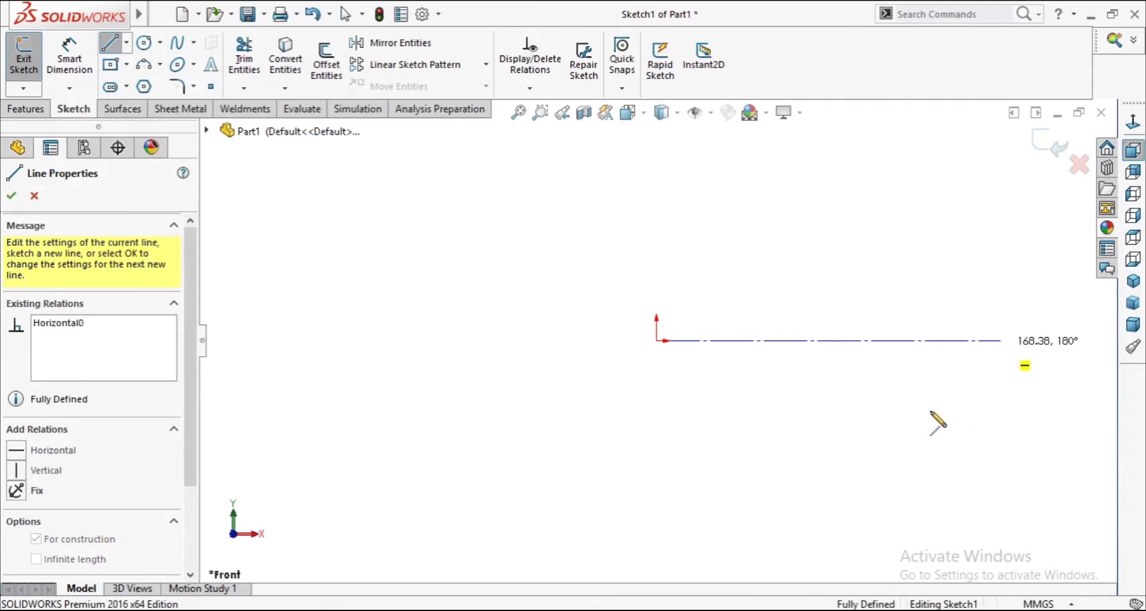
right_click(948, 404)
click(977, 410)
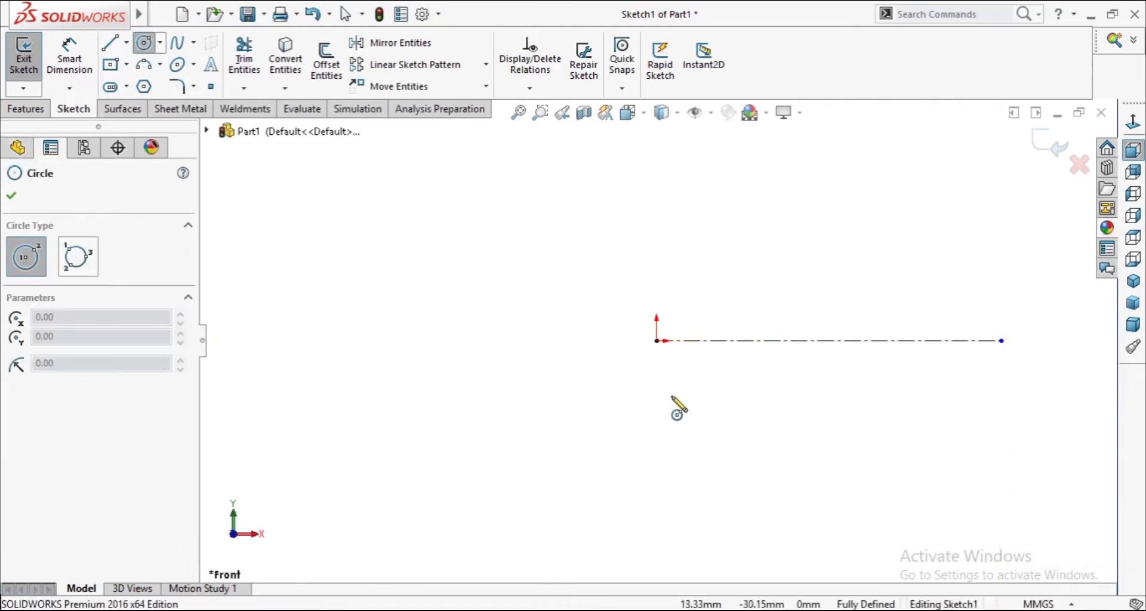
- Draw a large and a small concentric circle at each end of the centerline
click(656, 341)
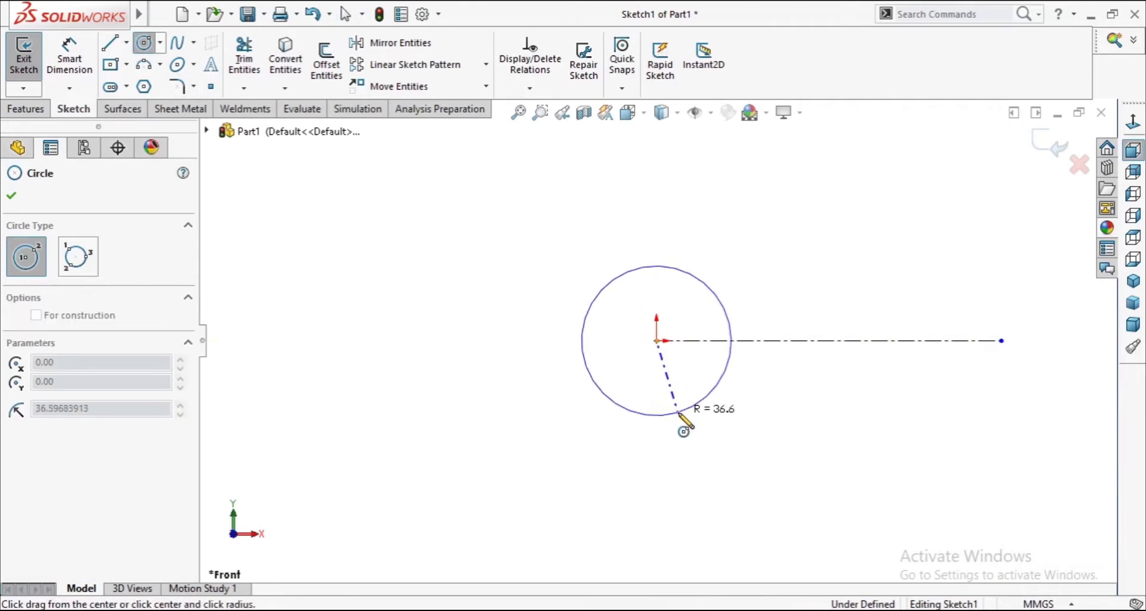
click(677, 412)
click(657, 341)
click(681, 366)
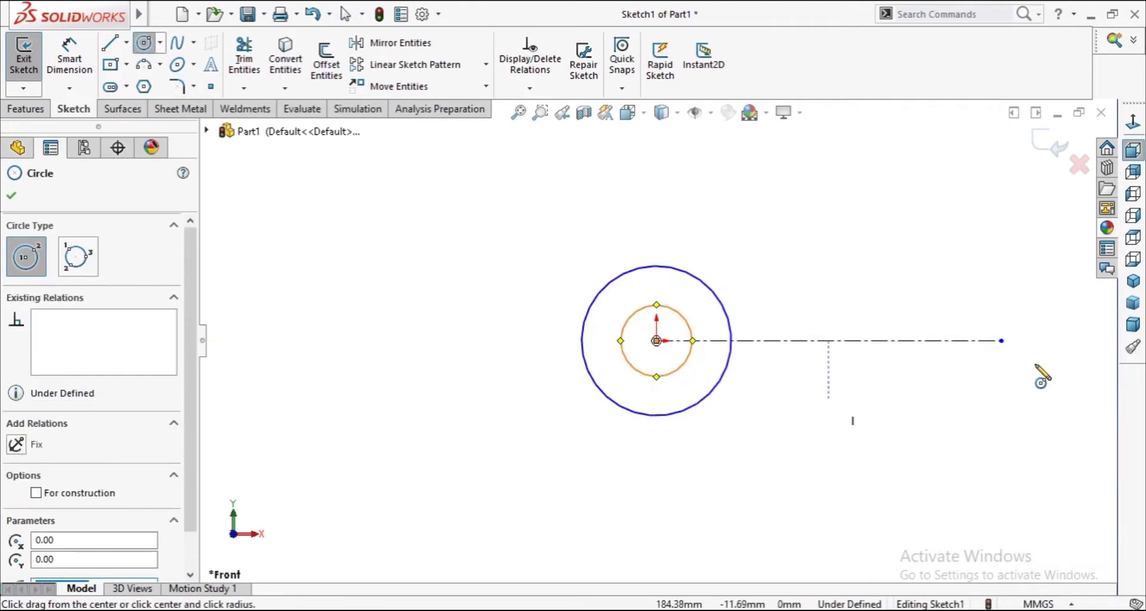
click(1001, 340)
click(1016, 377)
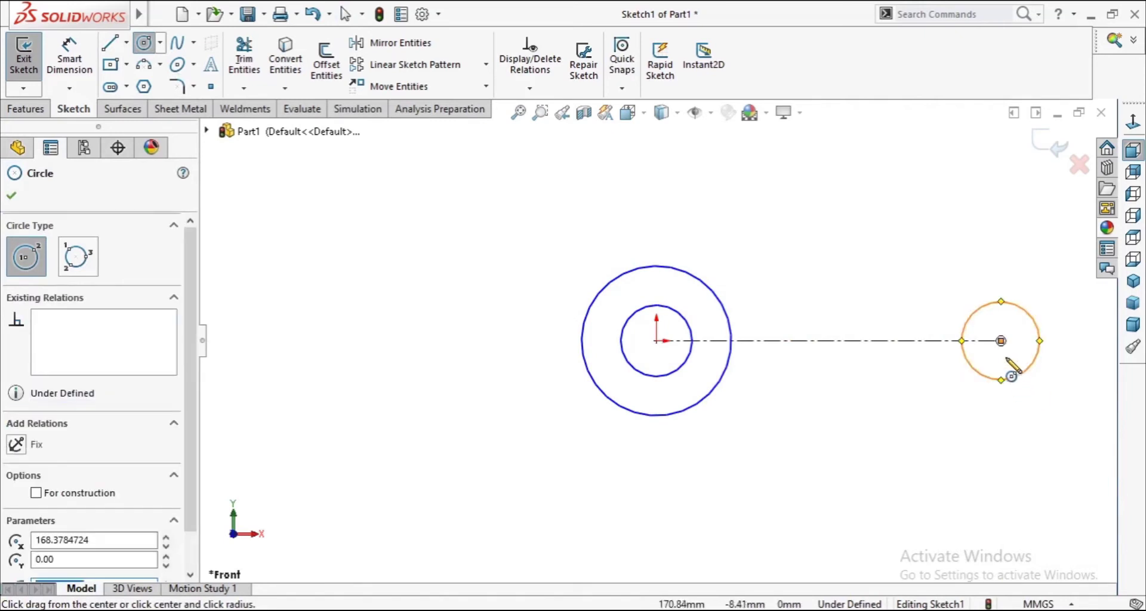
click(1001, 341)
click(1035, 424)
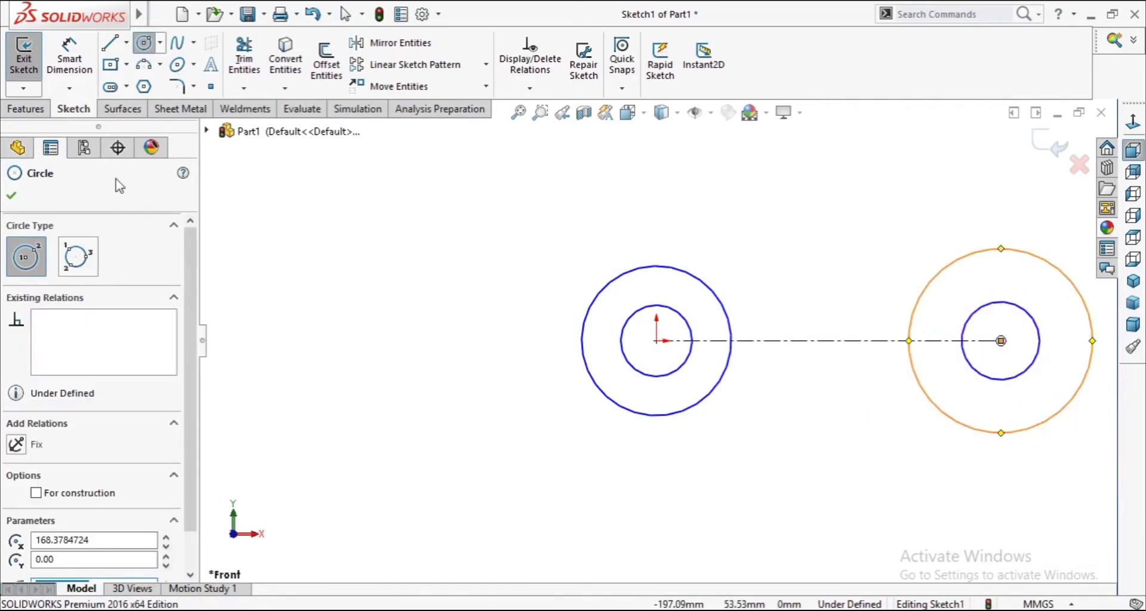
click(12, 197)
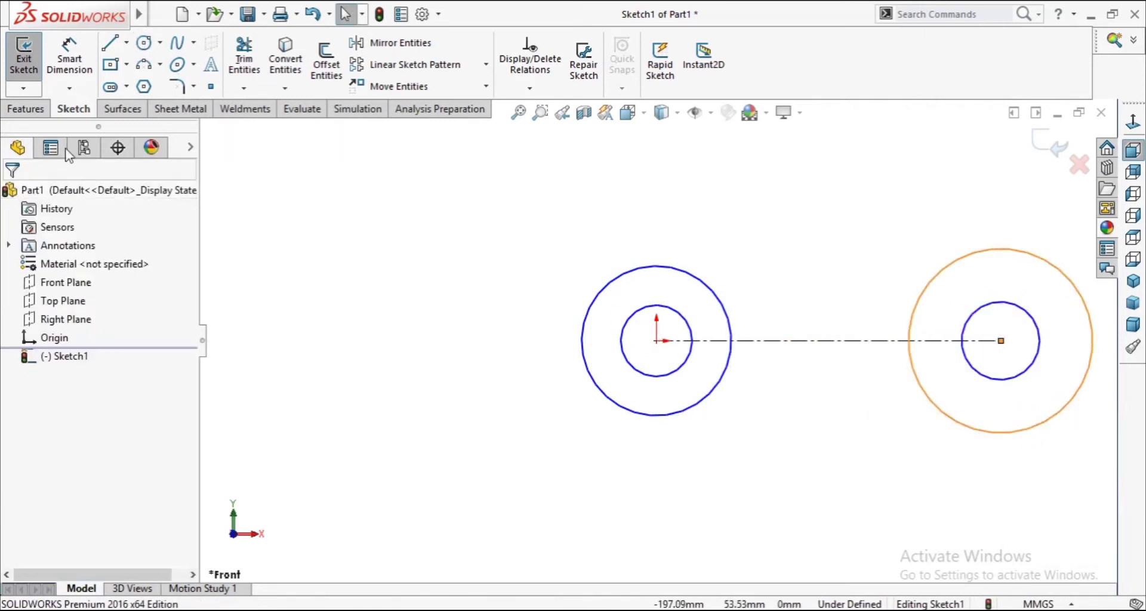
- Dimension the right circles to 42 mm and 20 mm diameter
click(78, 57)
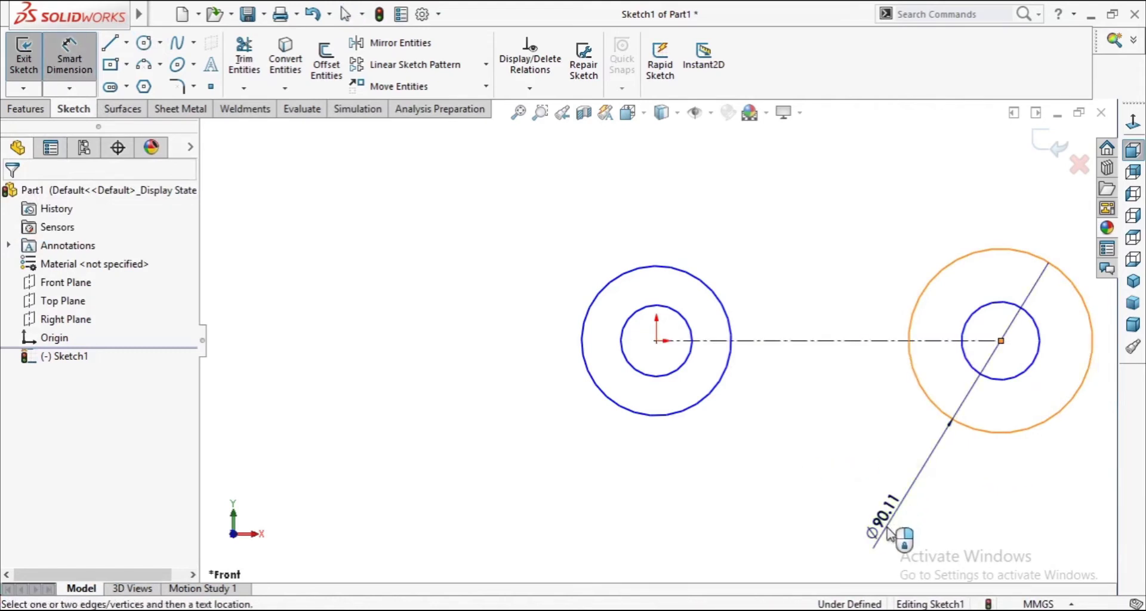
click(890, 533)
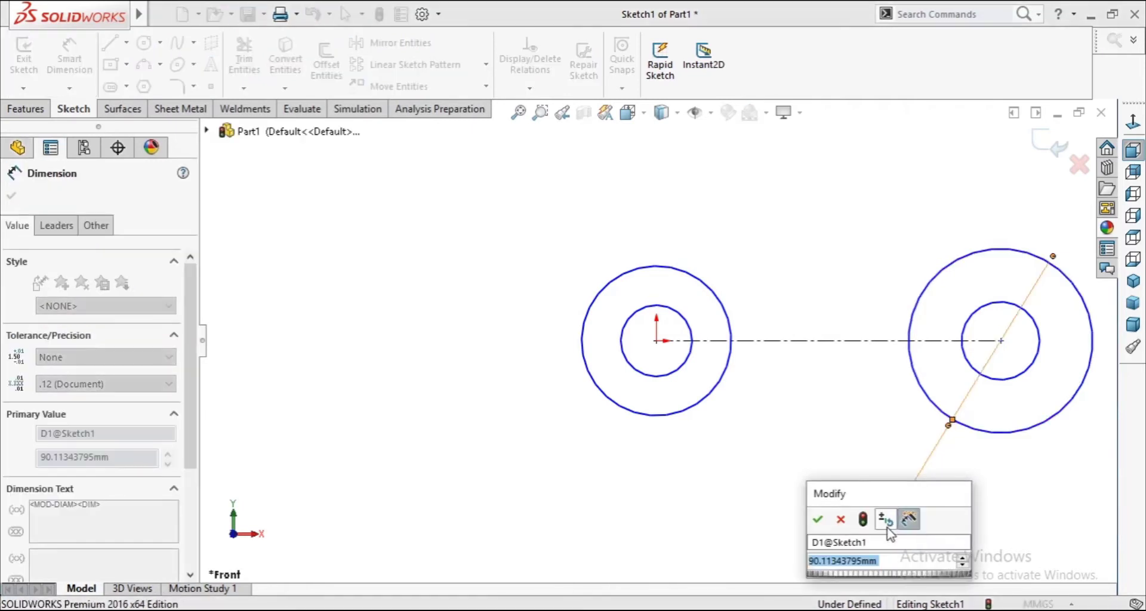
text(42)
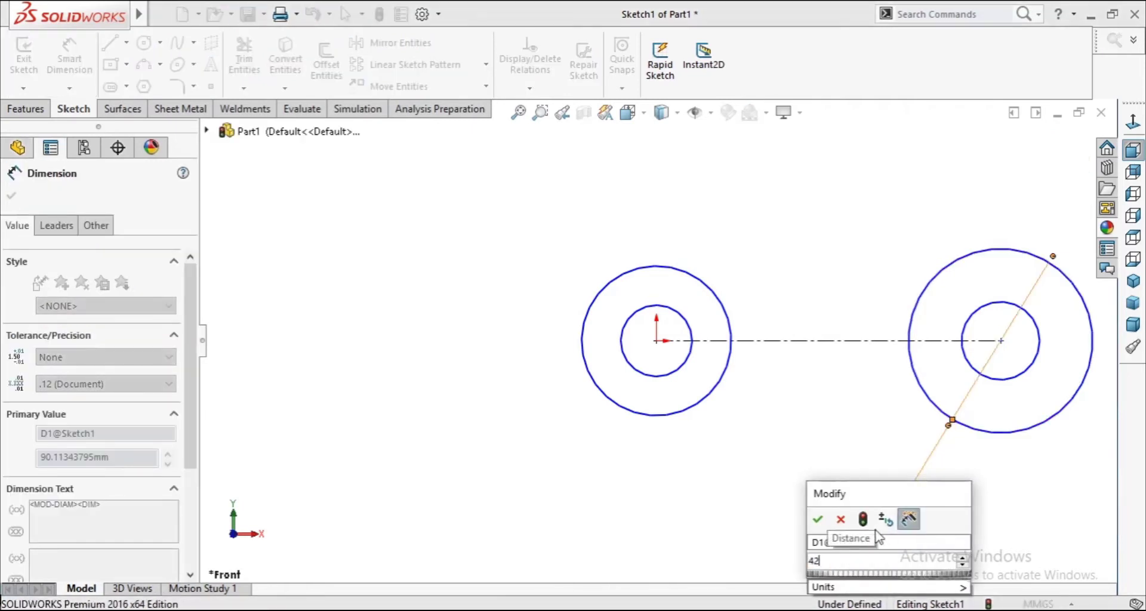
key(Return)
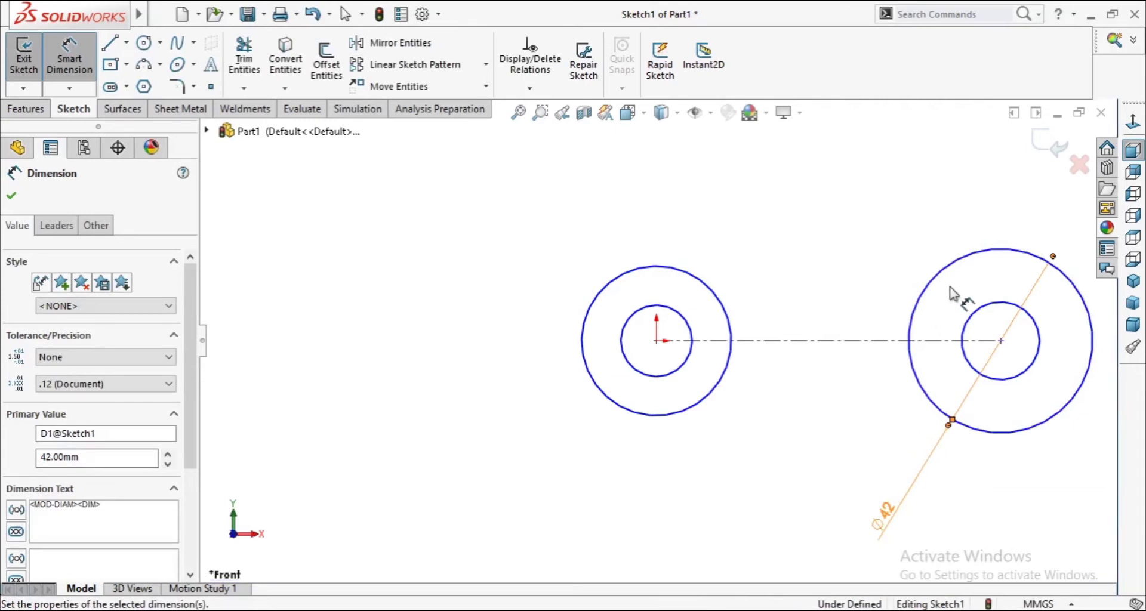
click(981, 375)
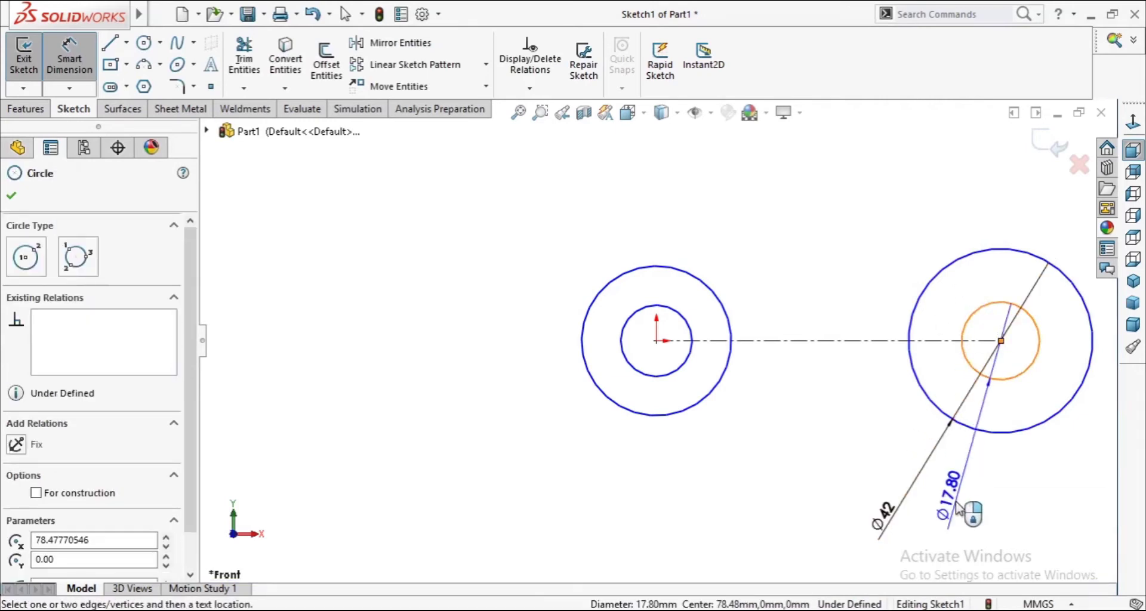
click(958, 509)
text(20)
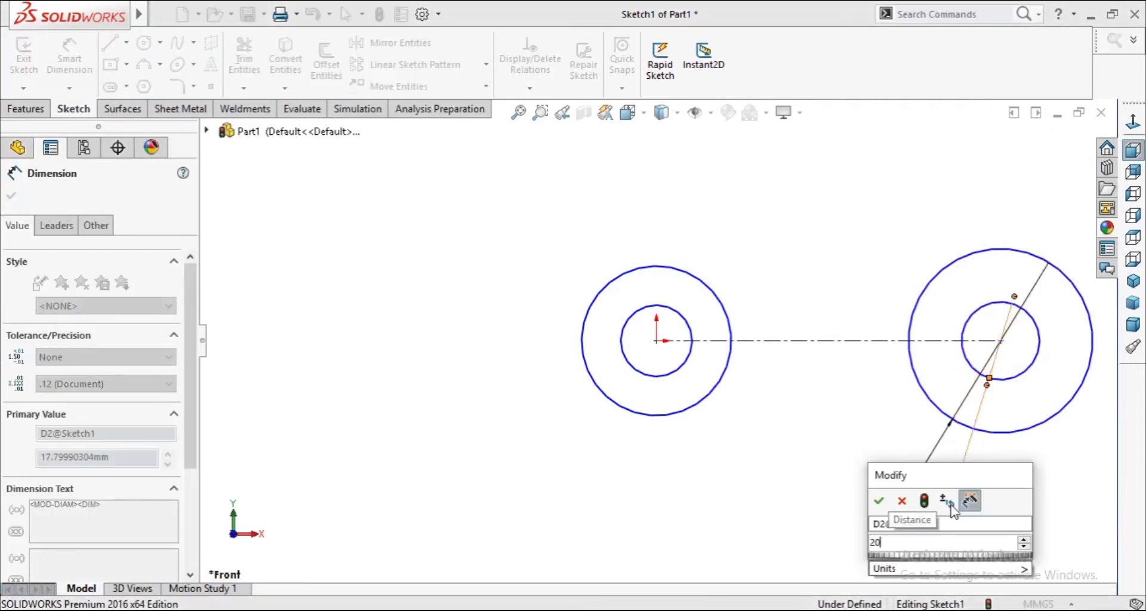
key(Return)
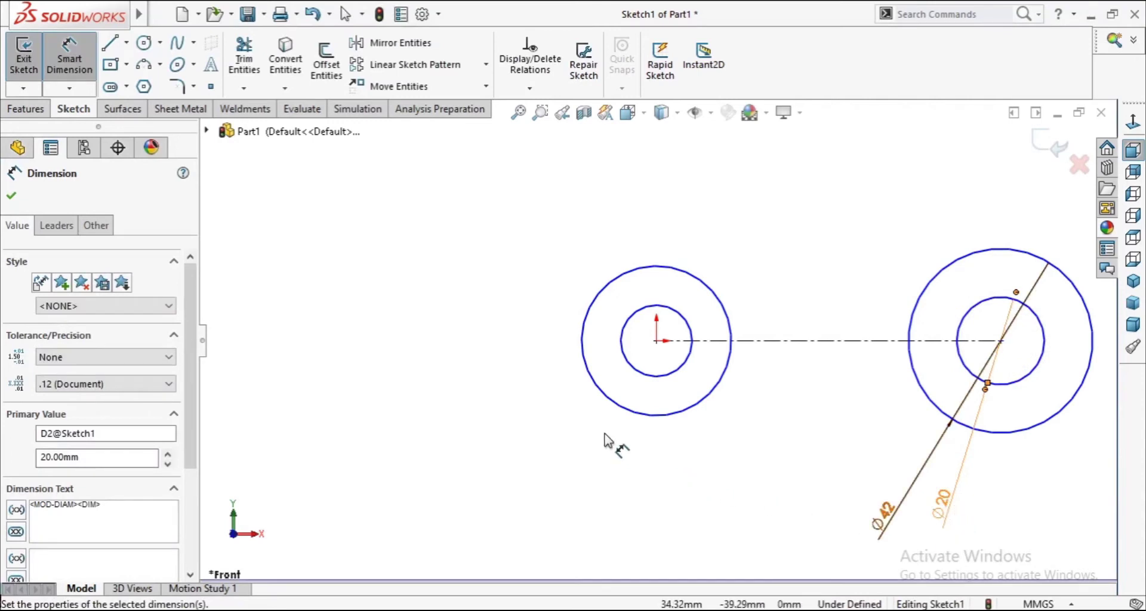
- Dimension the left circles to 60 mm and 30 mm diameter
click(609, 407)
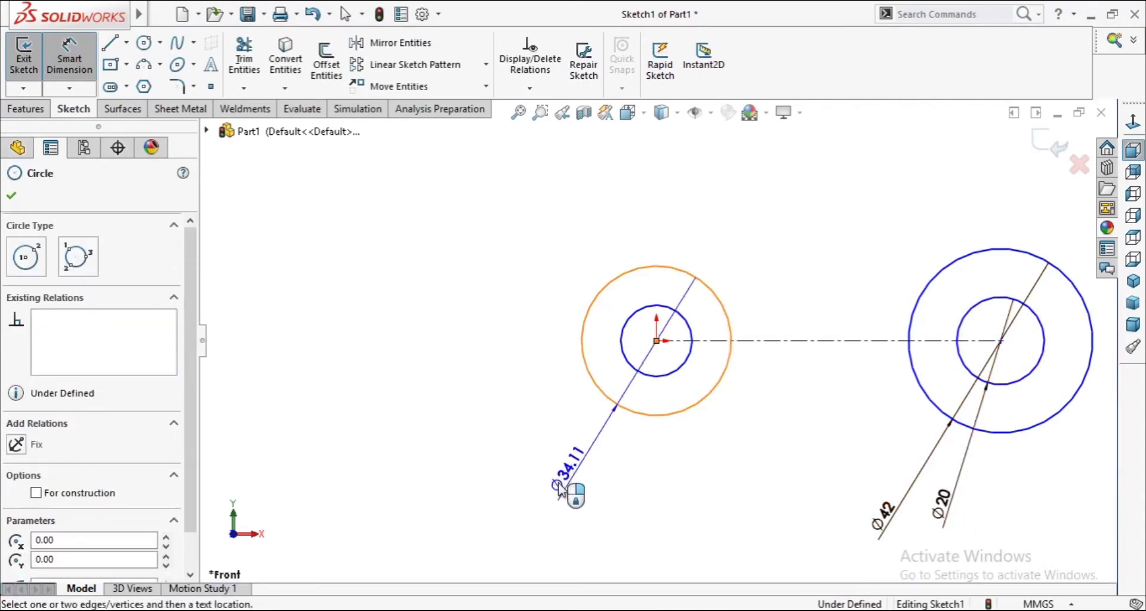
click(549, 486)
text(6)
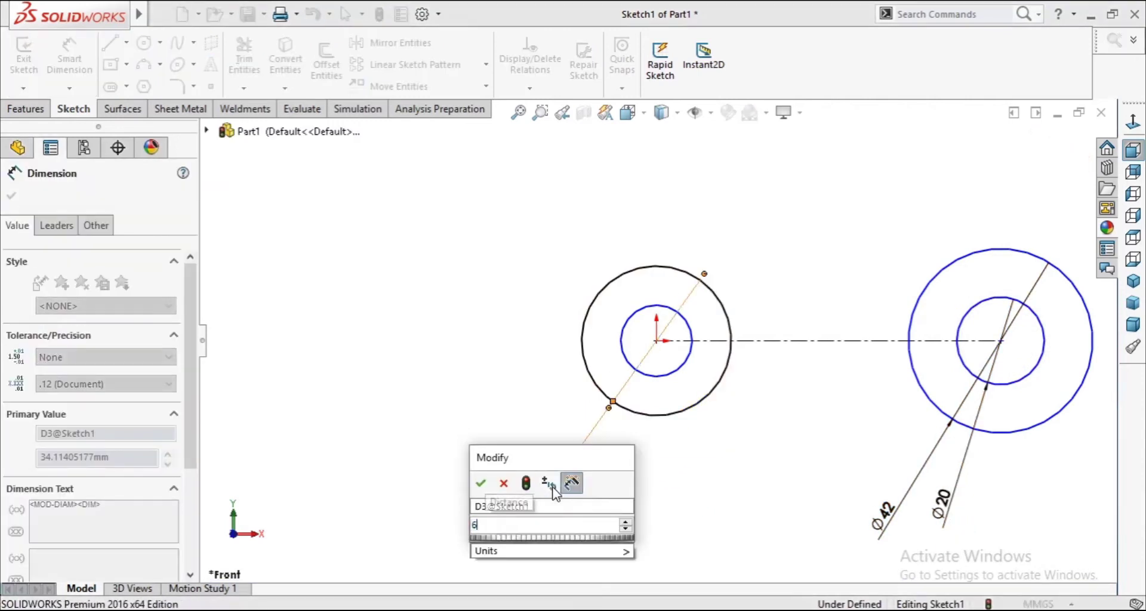
text(0)
key(Return)
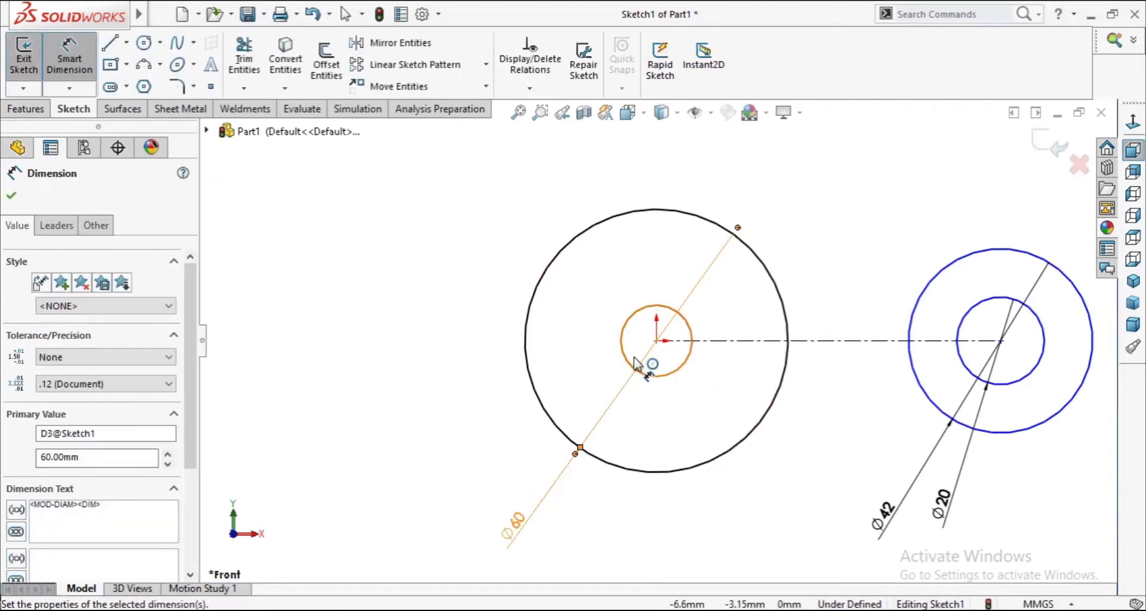
click(626, 360)
click(463, 447)
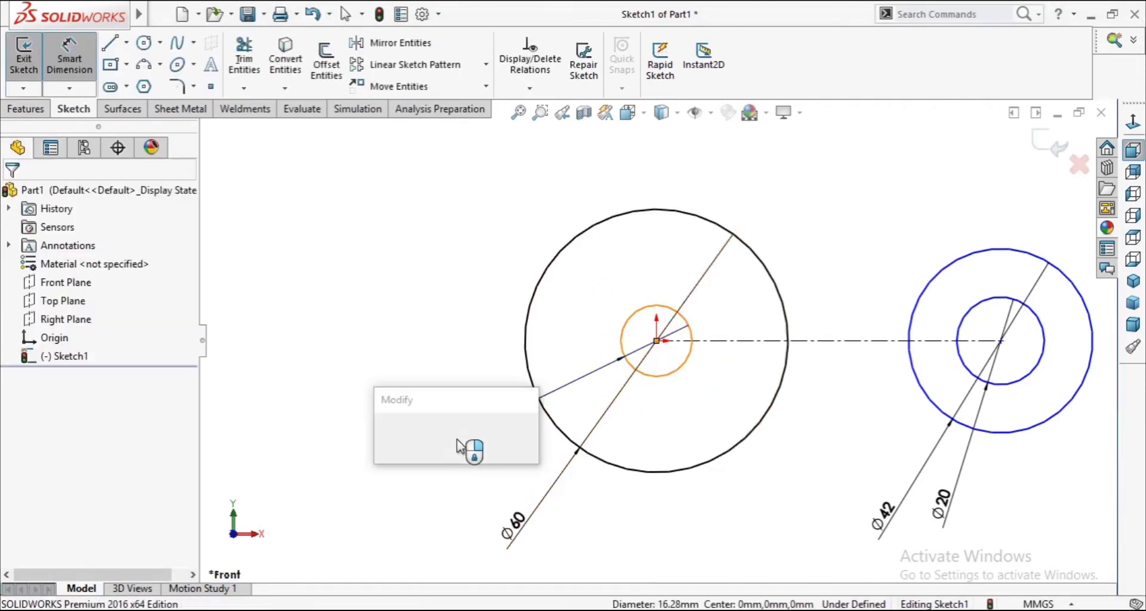
text(30)
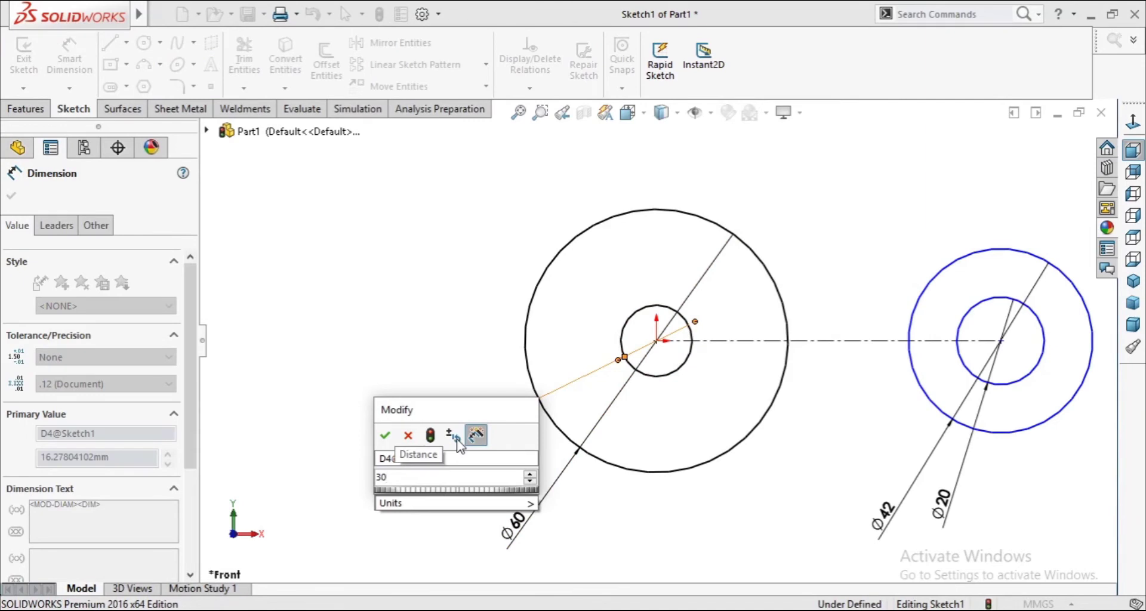
key(Return)
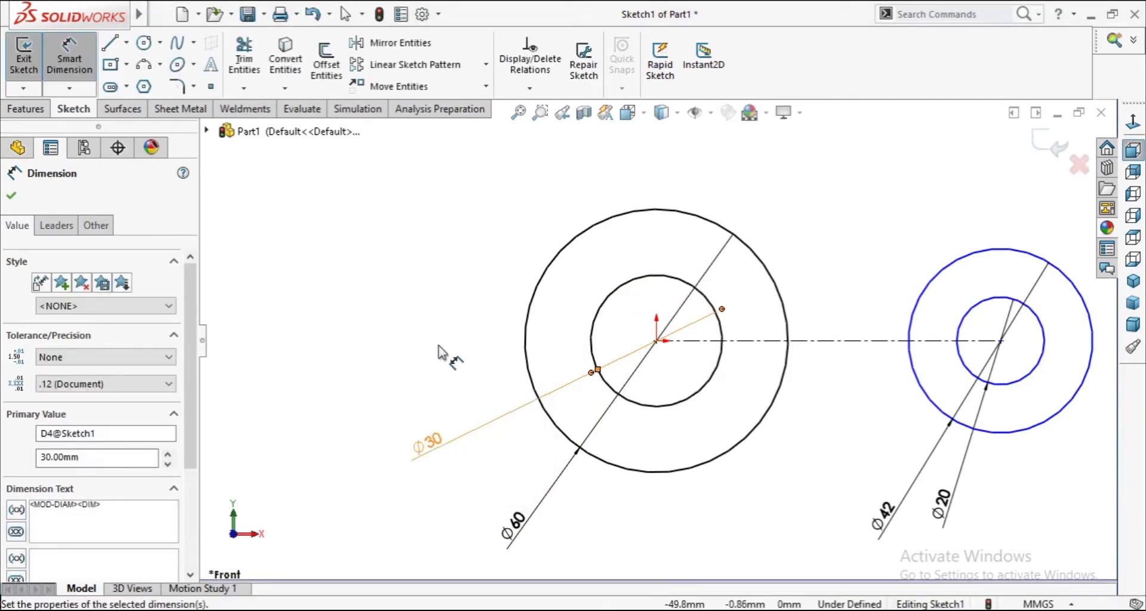
scroll(529, 378, up, 2)
- Glance at the Photos reference drawing and come back to Sketch1
key(alt+Tab)
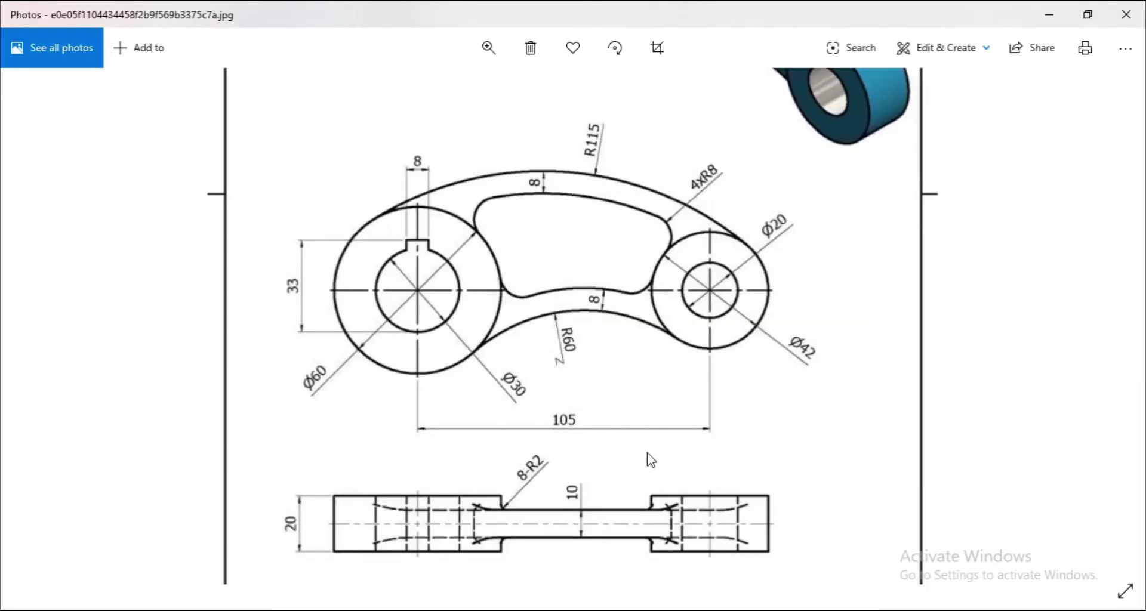
key(alt+Tab)
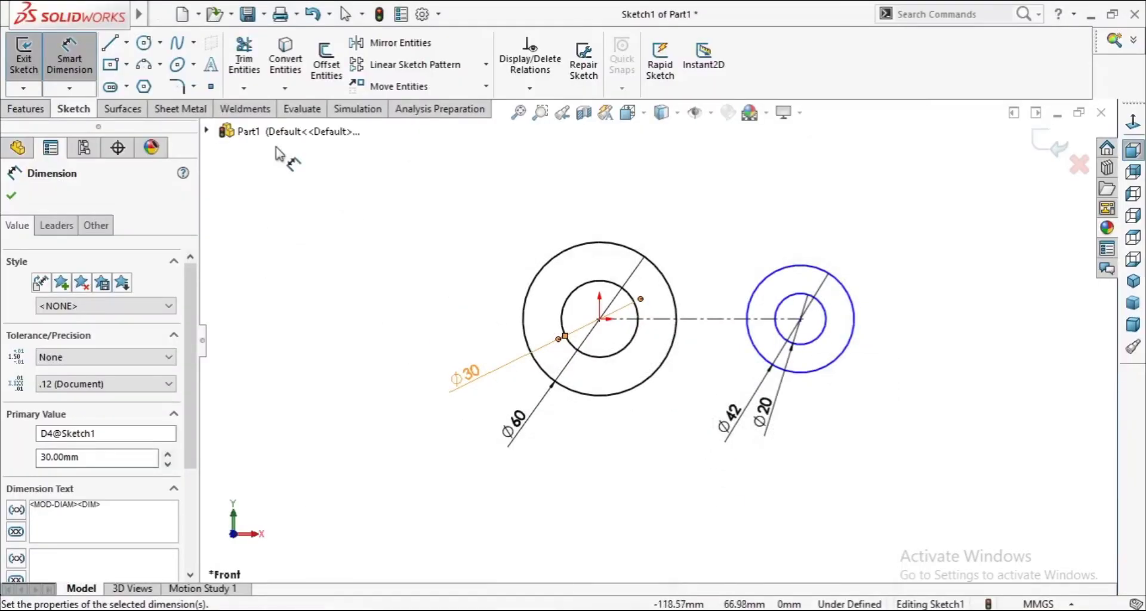
- Dimension the centerline to 105 mm, fully defining the sketch, then view the reference drawing
click(722, 318)
click(713, 178)
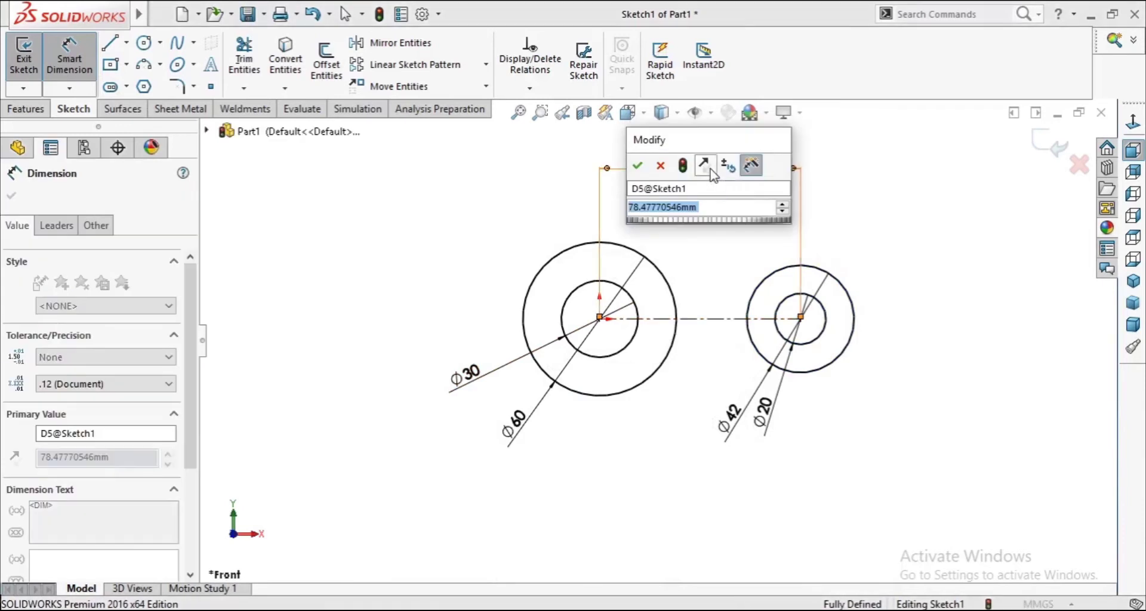
text(105)
key(Return)
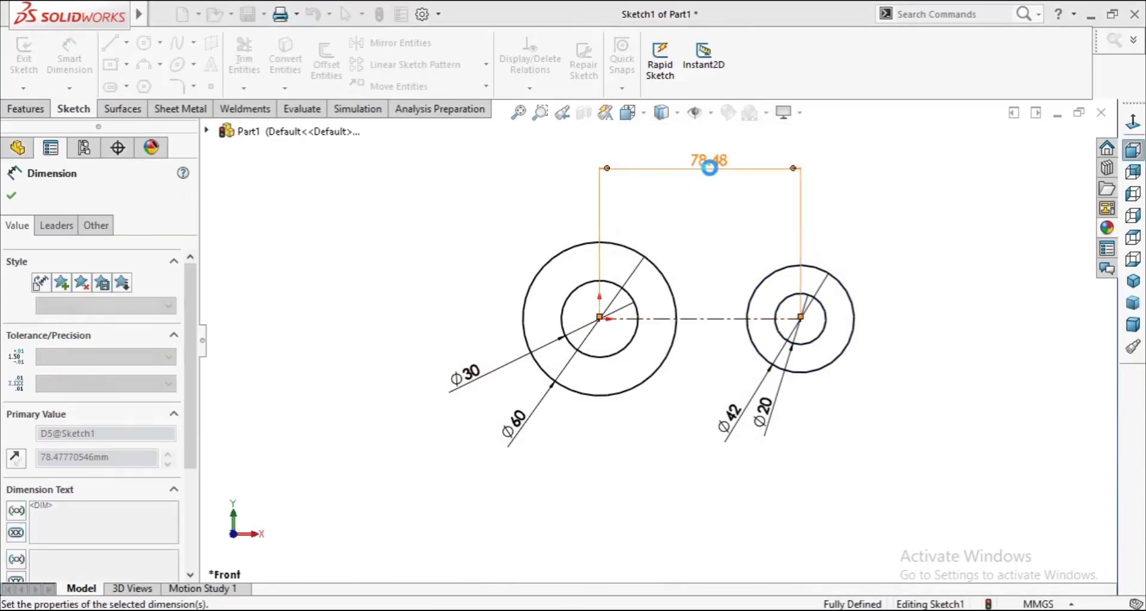
scroll(656, 334, up, 3)
scroll(961, 314, down, 2)
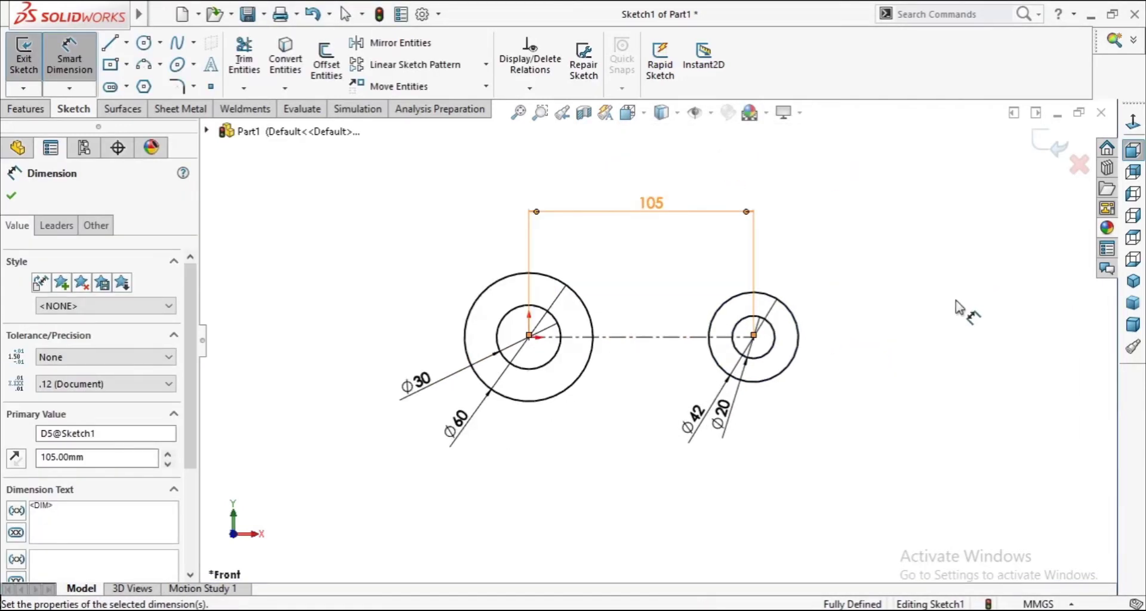
click(11, 196)
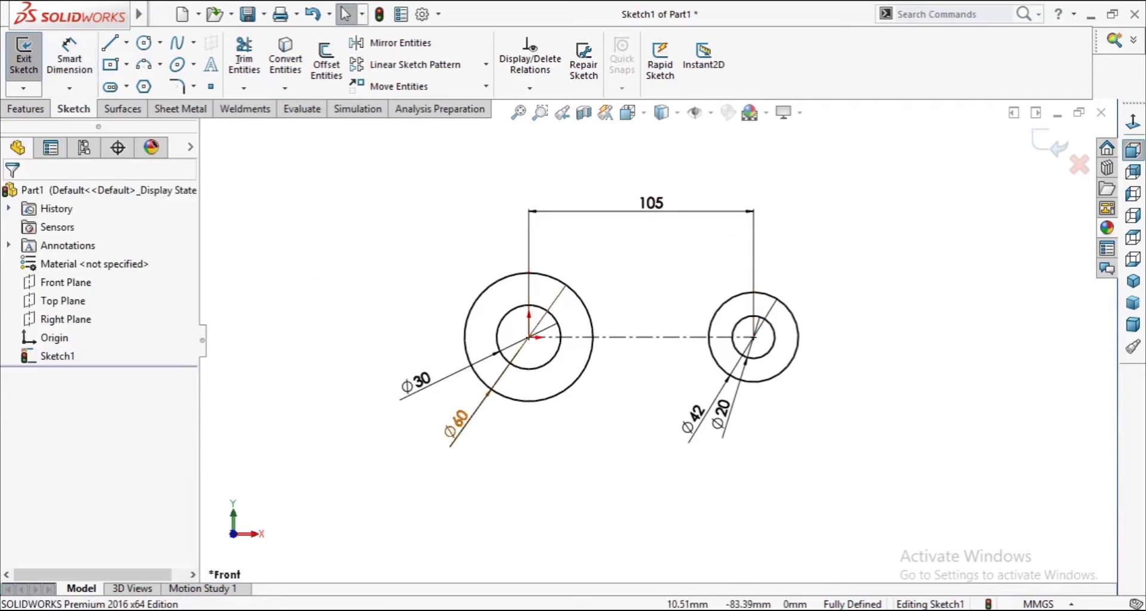
key(alt+Tab)
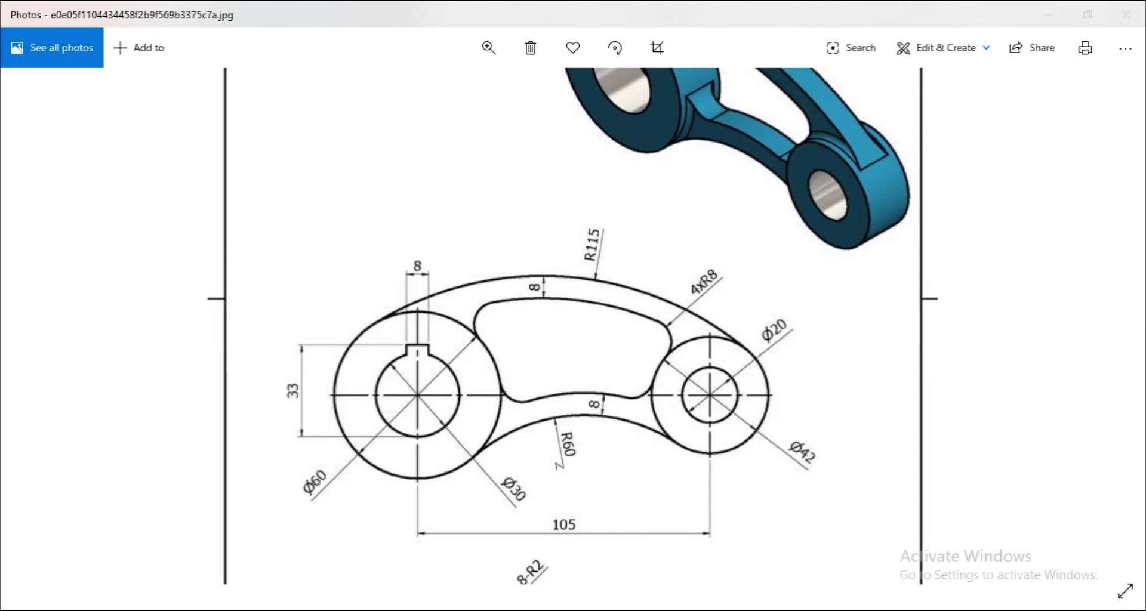
- Leave the reference drawing and return to the fully defined Sketch1
key(alt+Tab)
- Draw a 3-point arc across the tops of the two outer circles
click(160, 64)
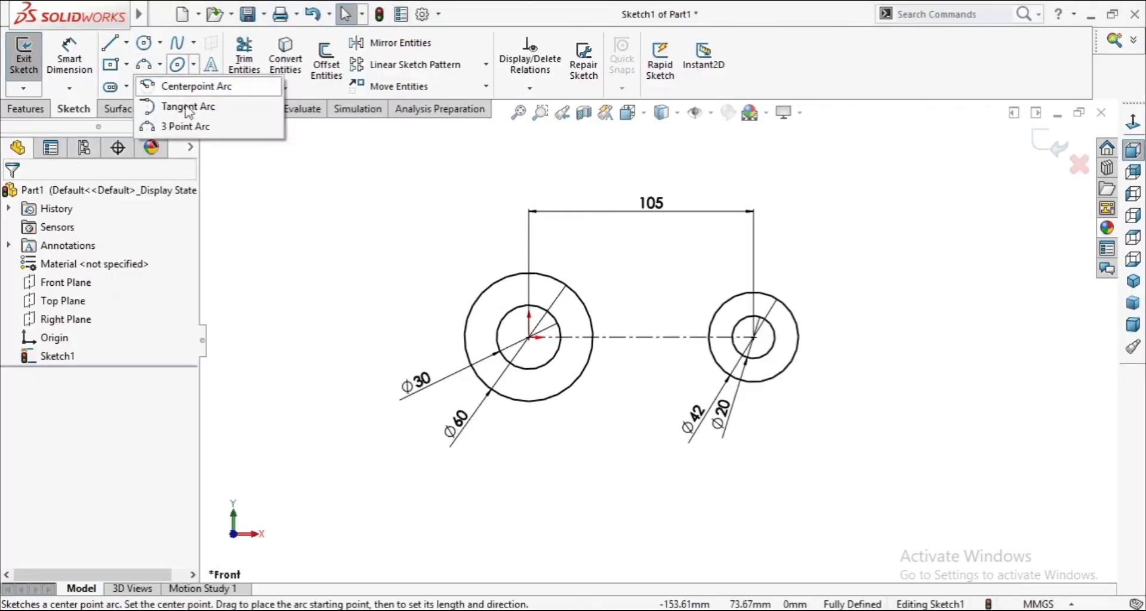
click(185, 127)
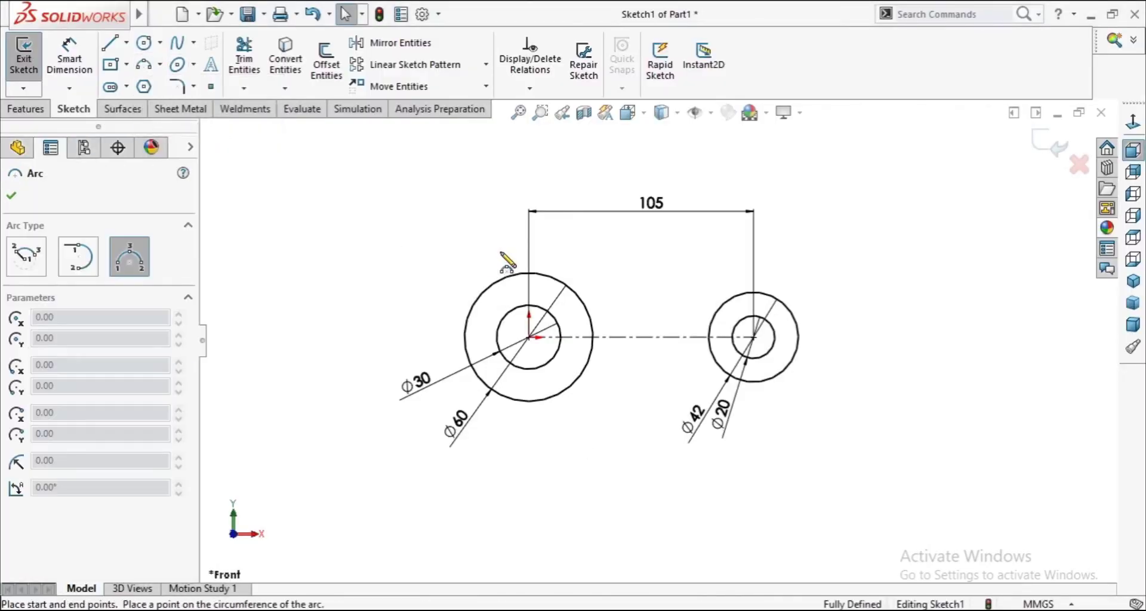
click(490, 289)
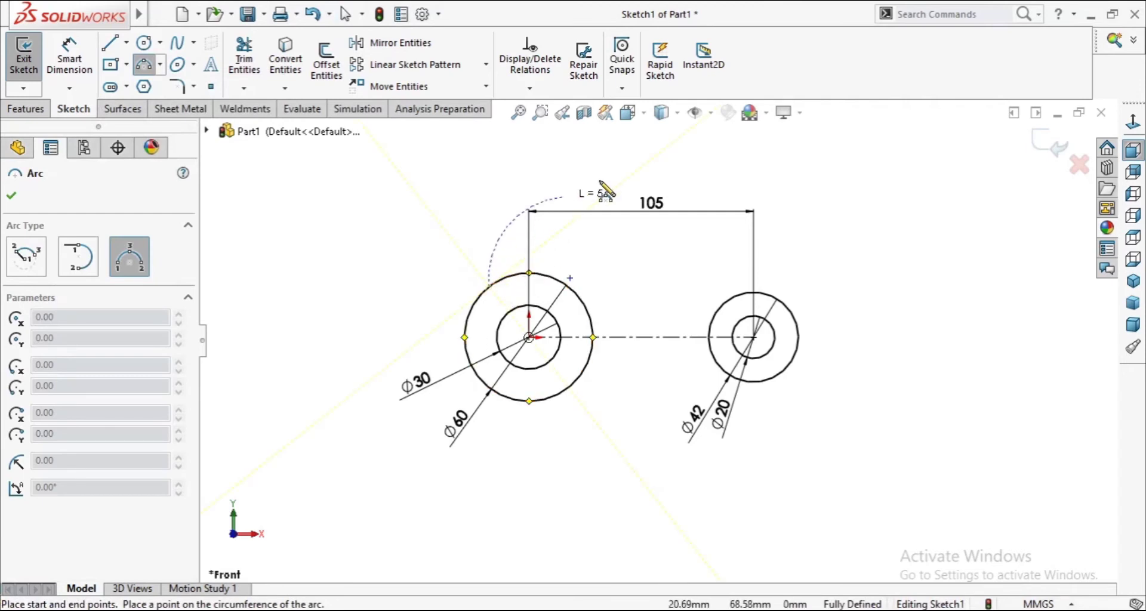
click(768, 294)
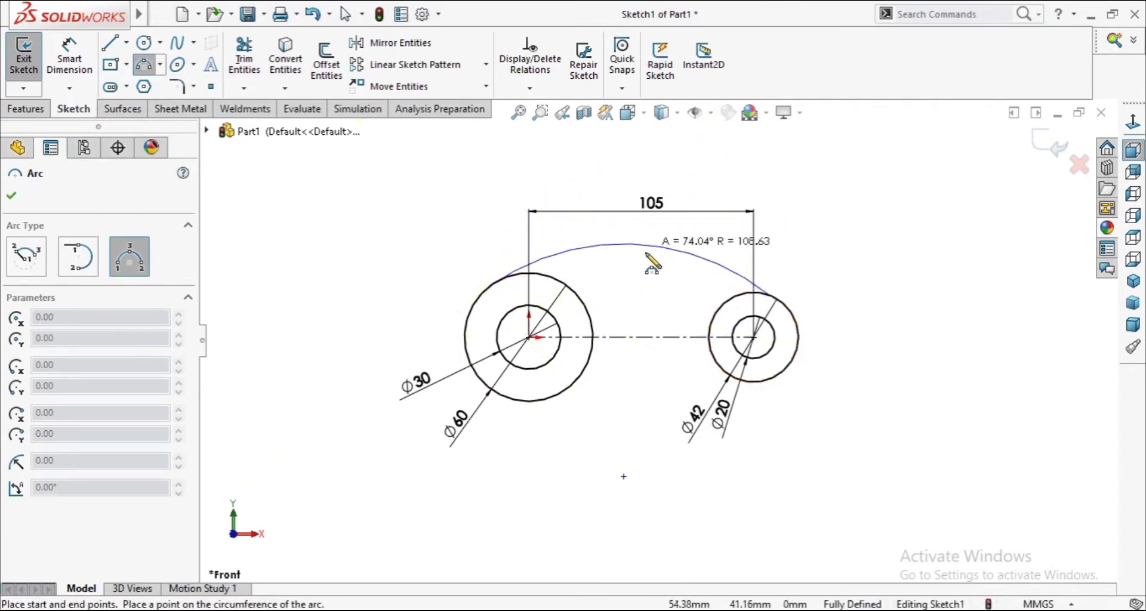
click(643, 234)
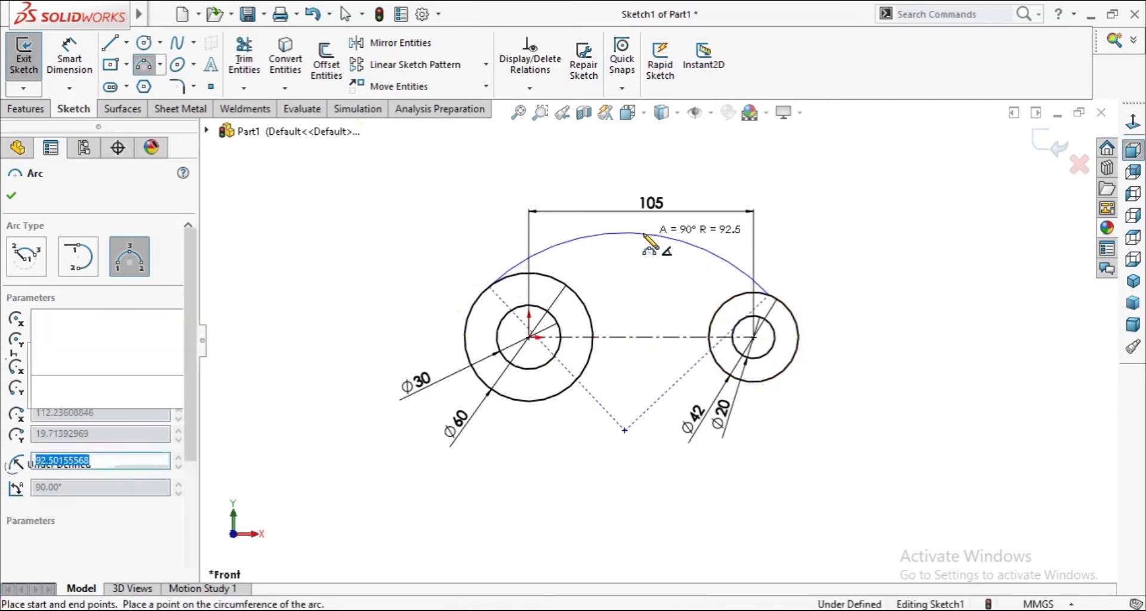
click(12, 198)
- Draw a second 3-point arc across the bottoms of the outer circles
click(144, 65)
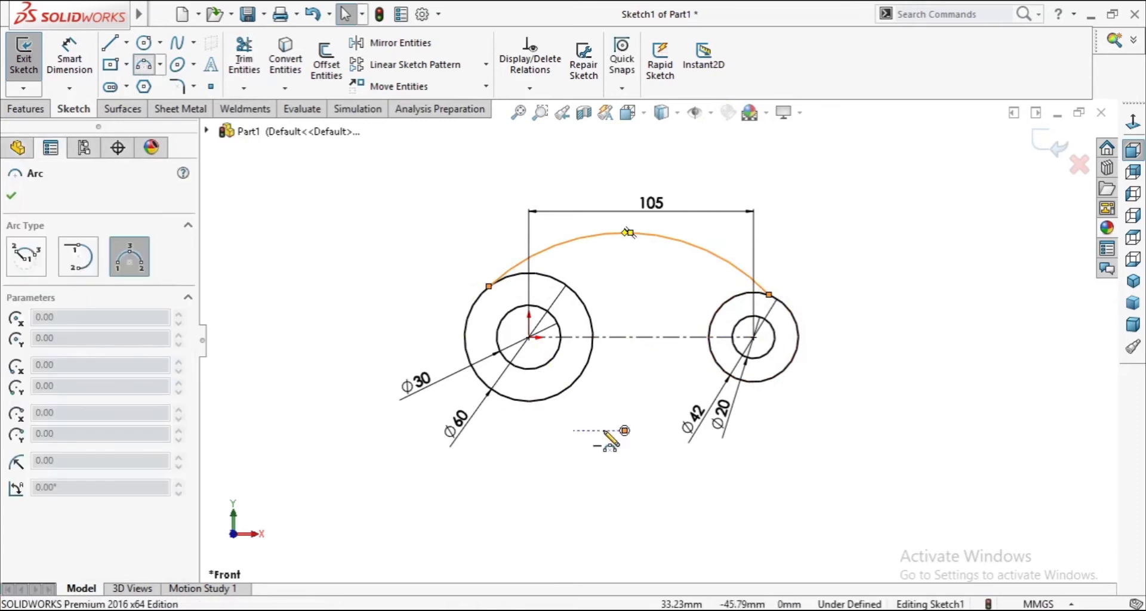
click(561, 396)
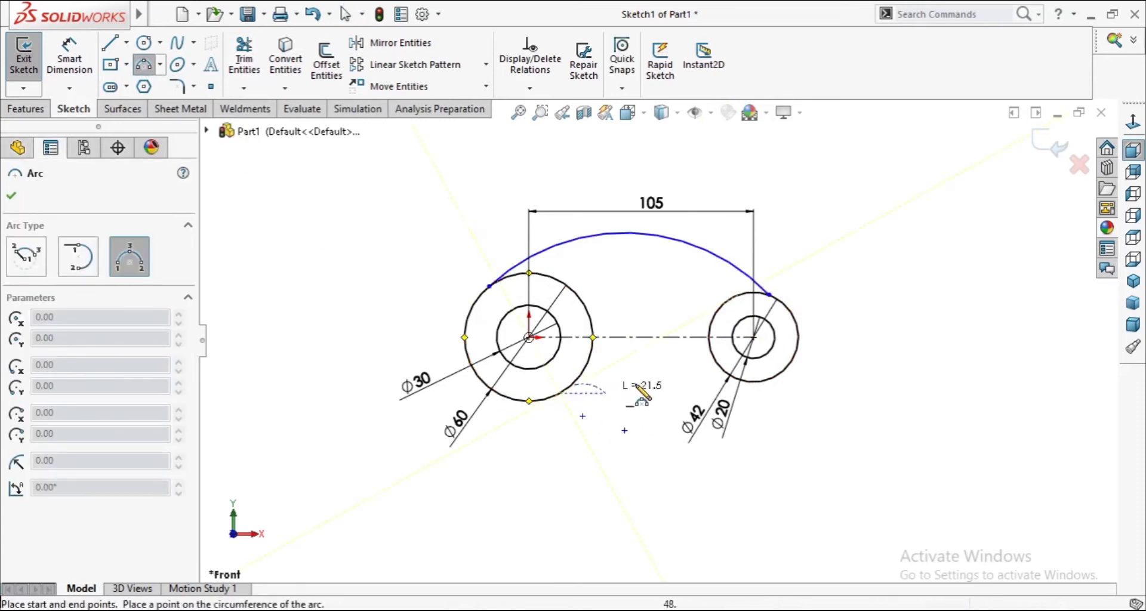
click(726, 375)
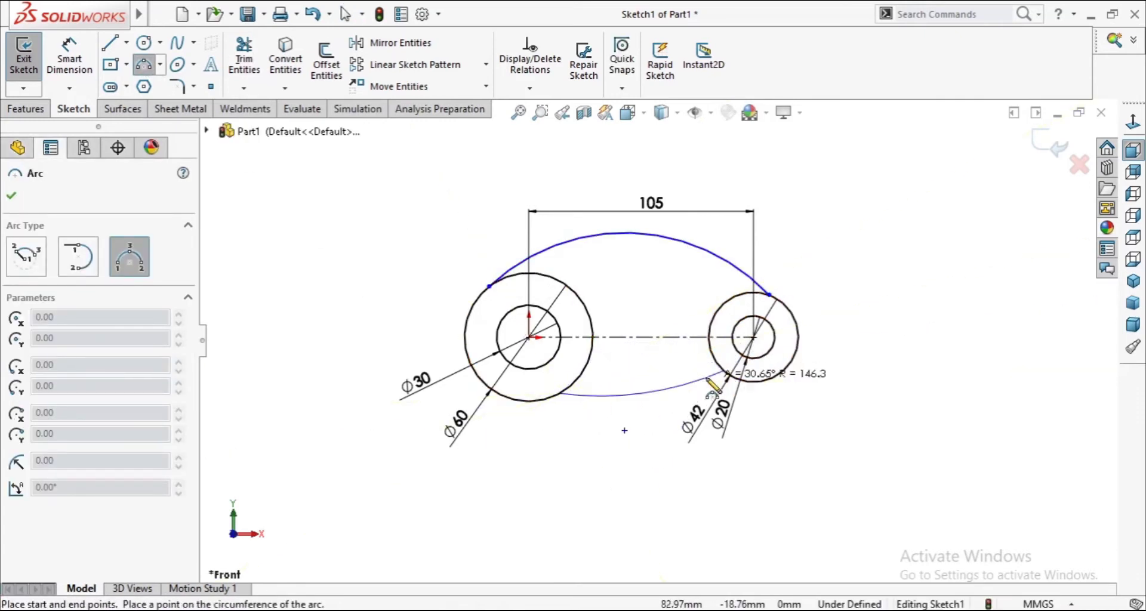
click(643, 375)
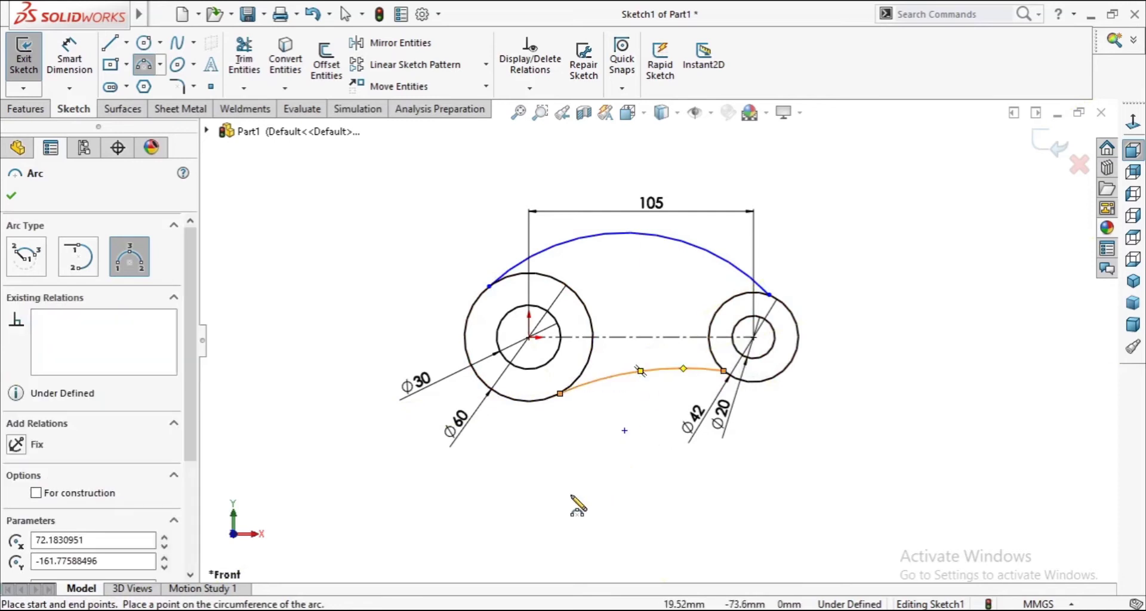
right_click(571, 497)
click(599, 450)
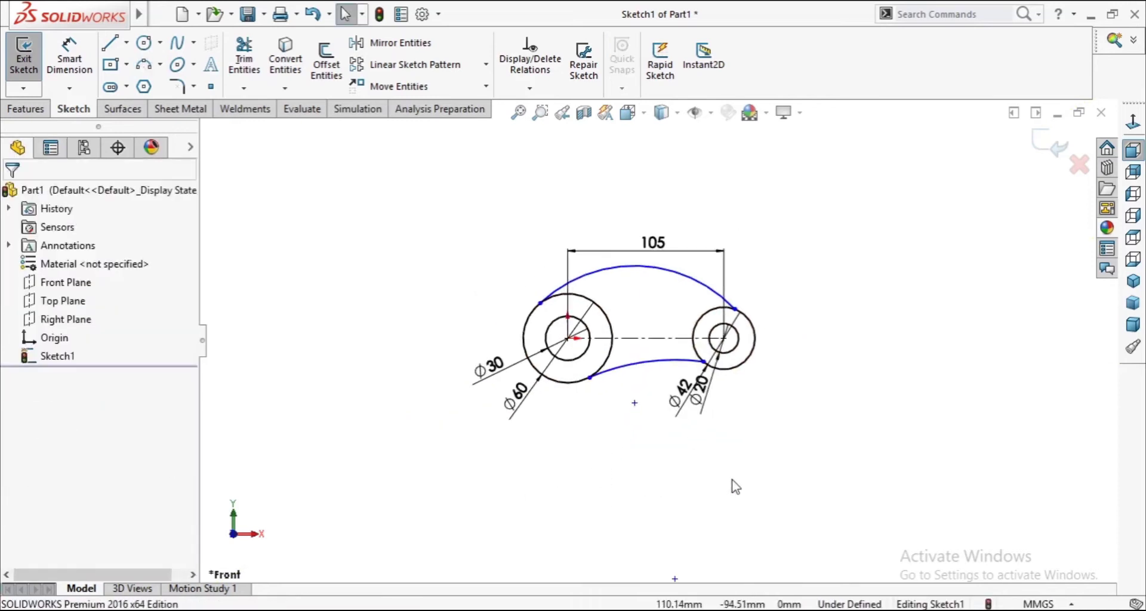
- Make the upper arc tangent to both the left and right outer circles
scroll(732, 484, up, 1)
scroll(732, 477, down, 1)
scroll(573, 382, down, 2)
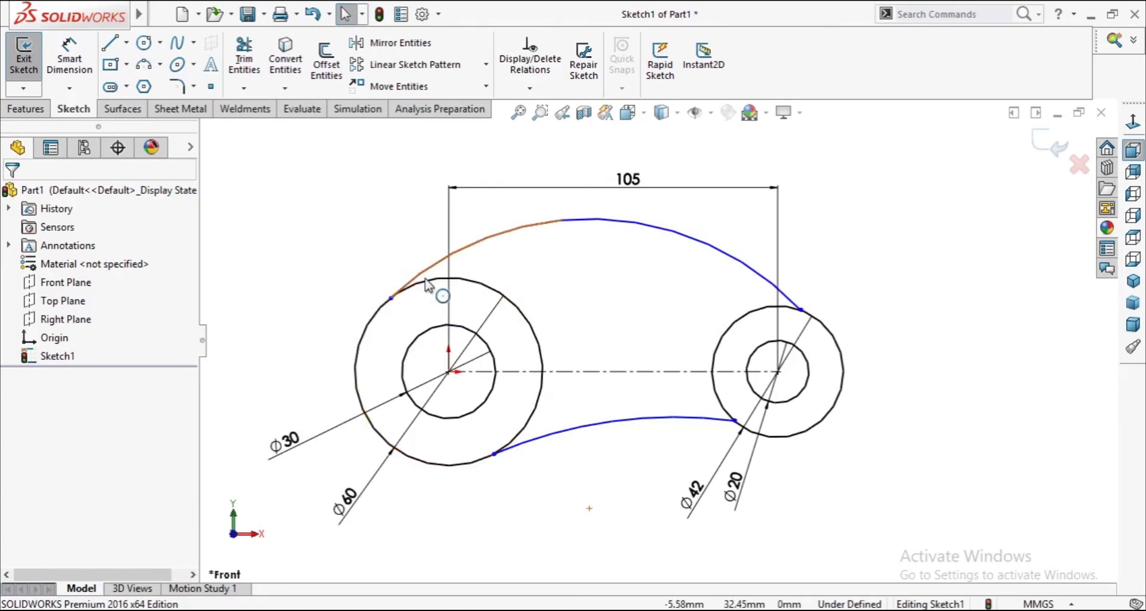
click(818, 317)
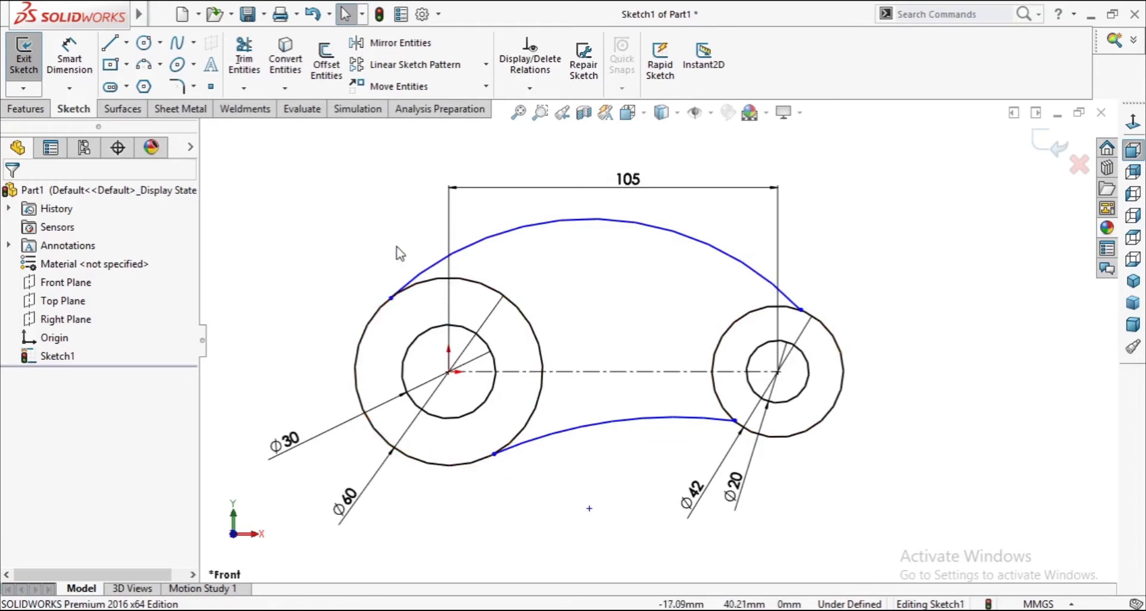
click(428, 283)
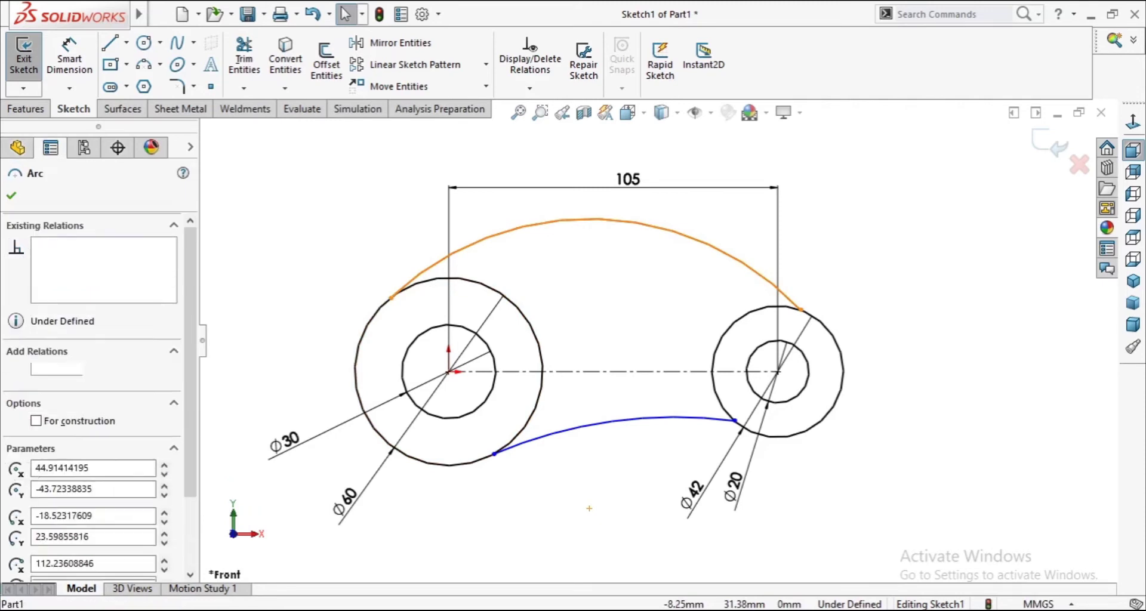
ctrl+click(427, 282)
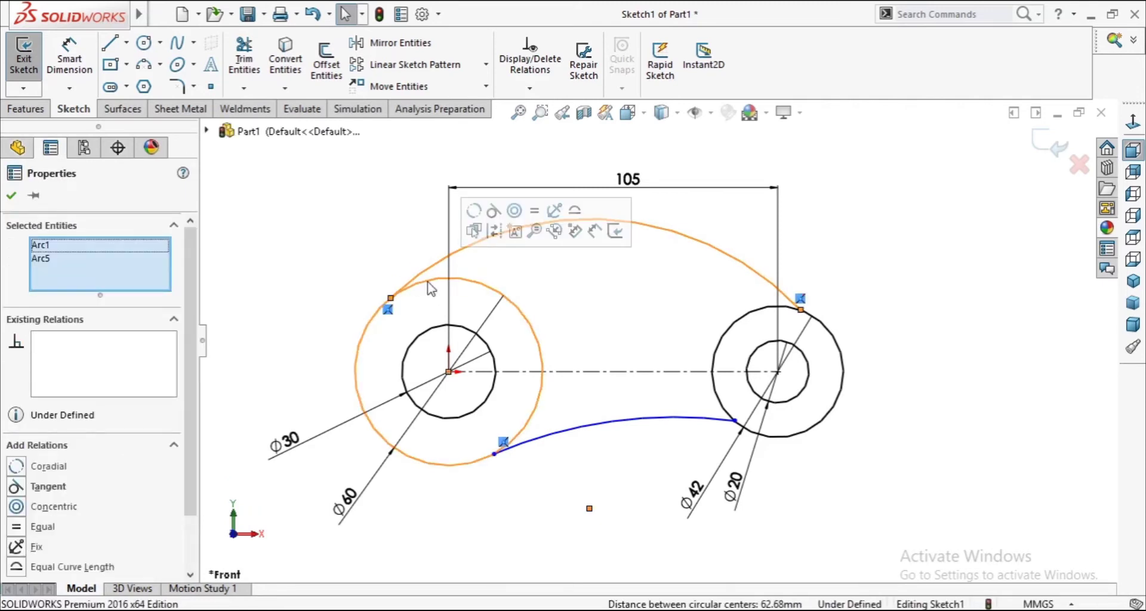
click(495, 212)
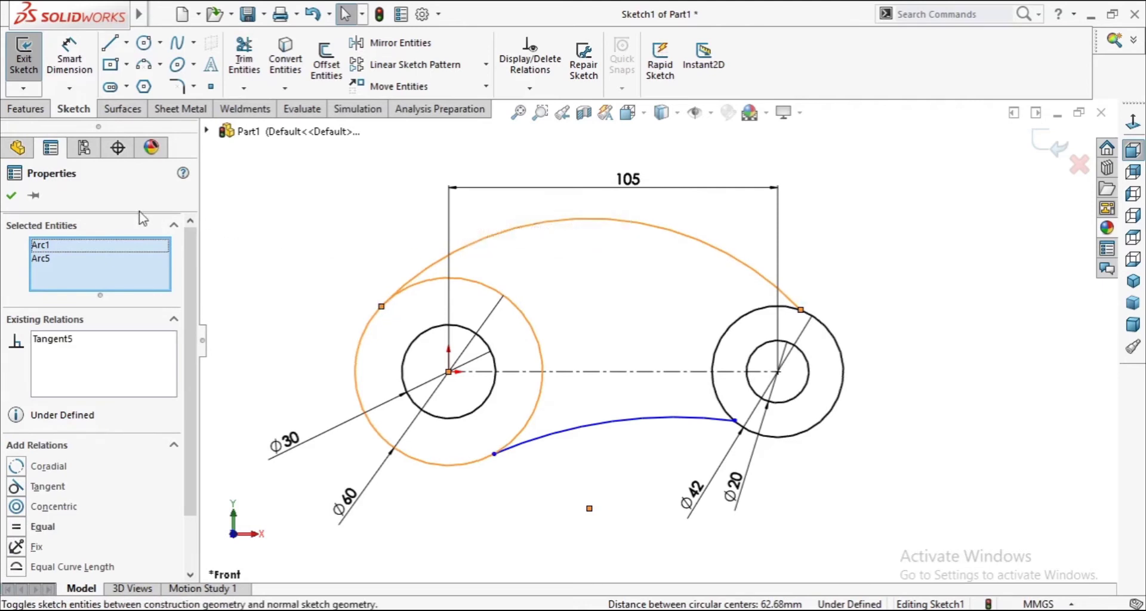
click(11, 197)
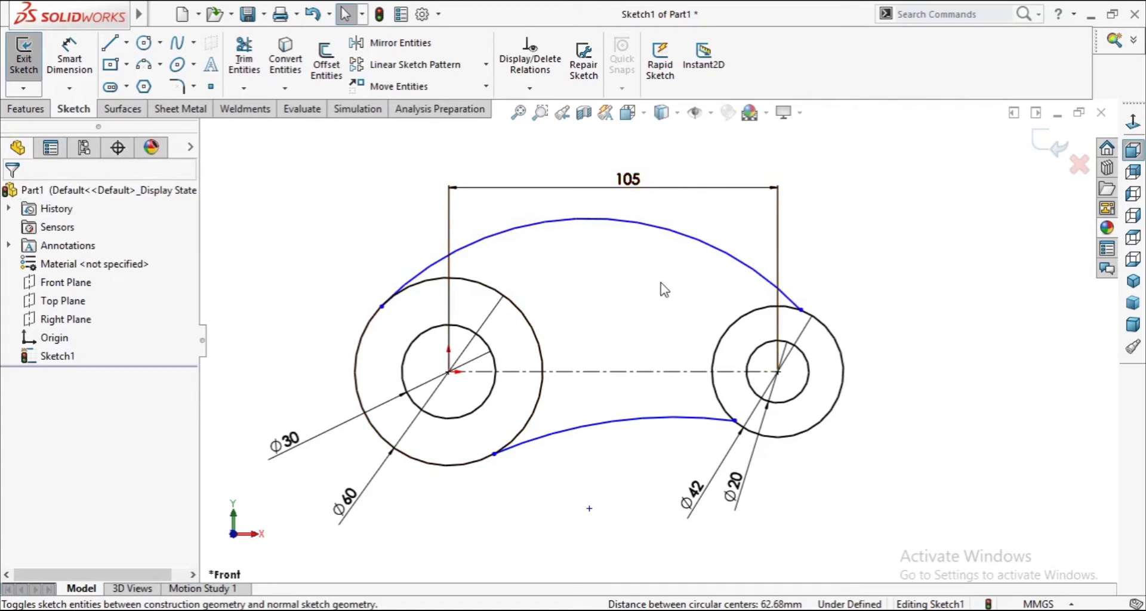
click(776, 309)
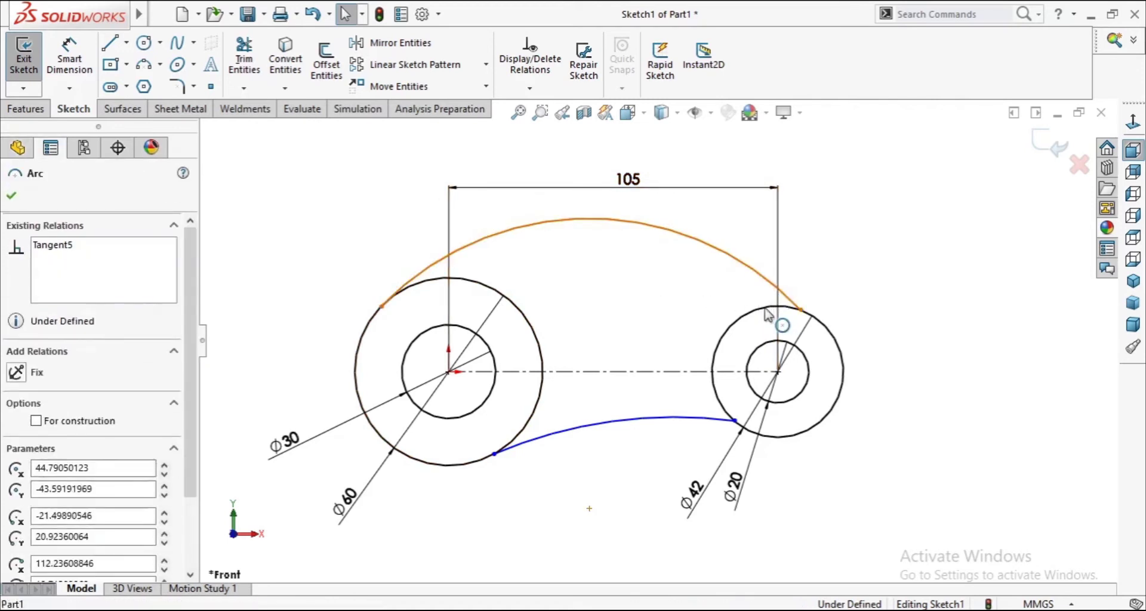
click(779, 307)
ctrl+click(787, 292)
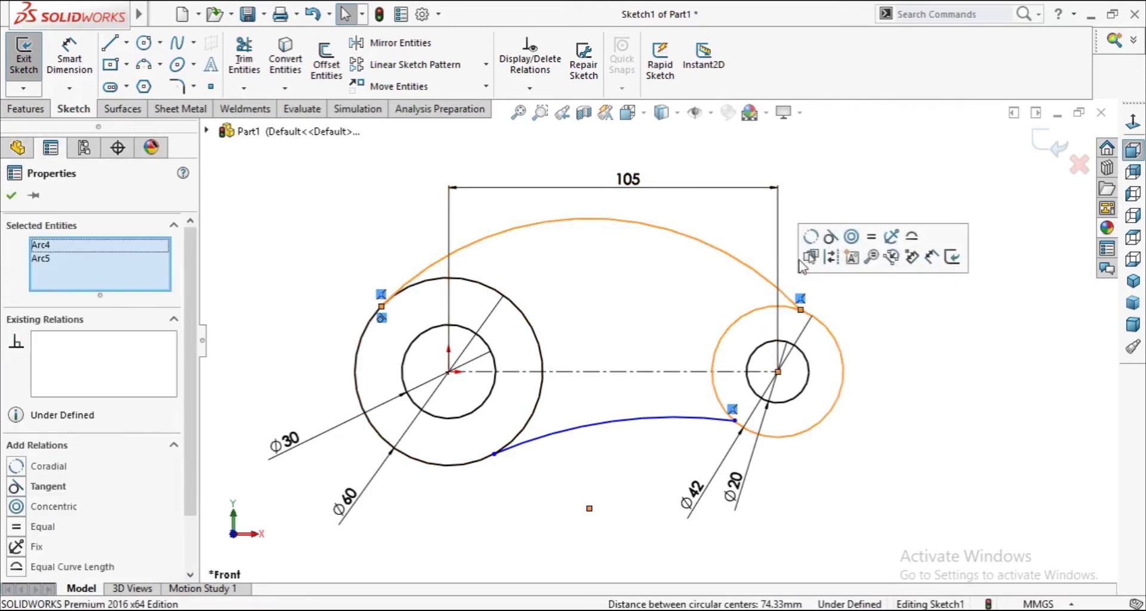
click(819, 255)
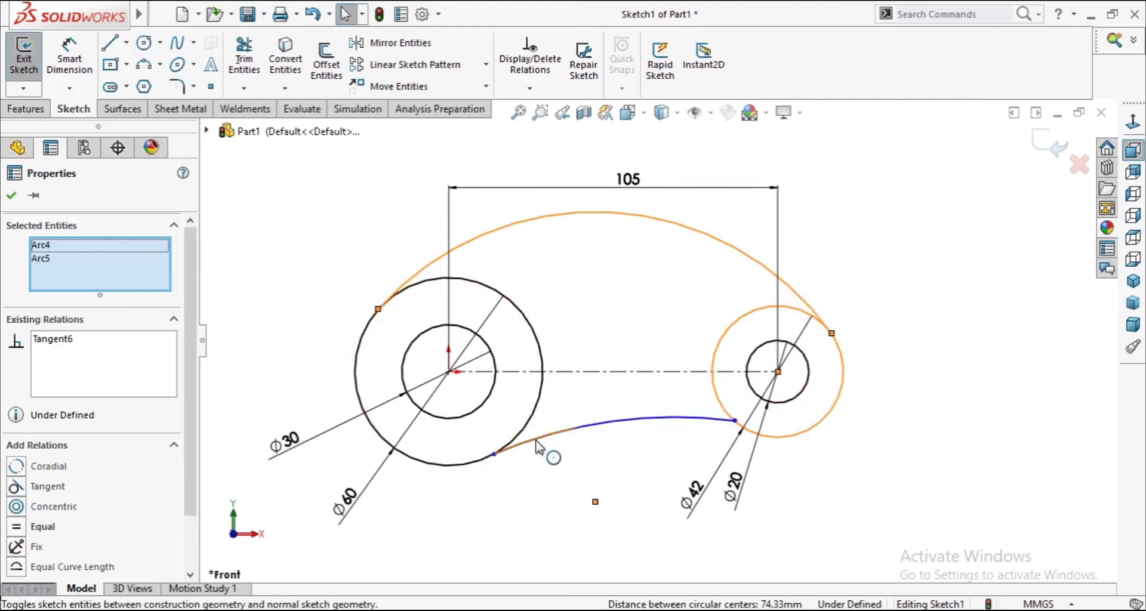
- Make the lower arc tangent to both the left and right outer circles
click(532, 442)
ctrl+click(525, 437)
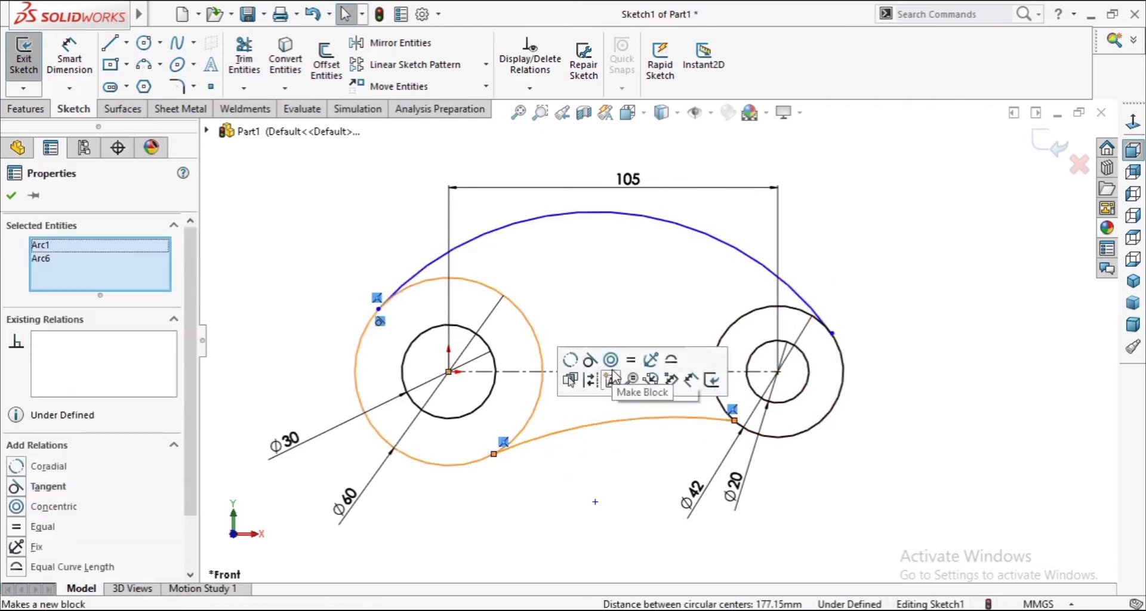
click(590, 360)
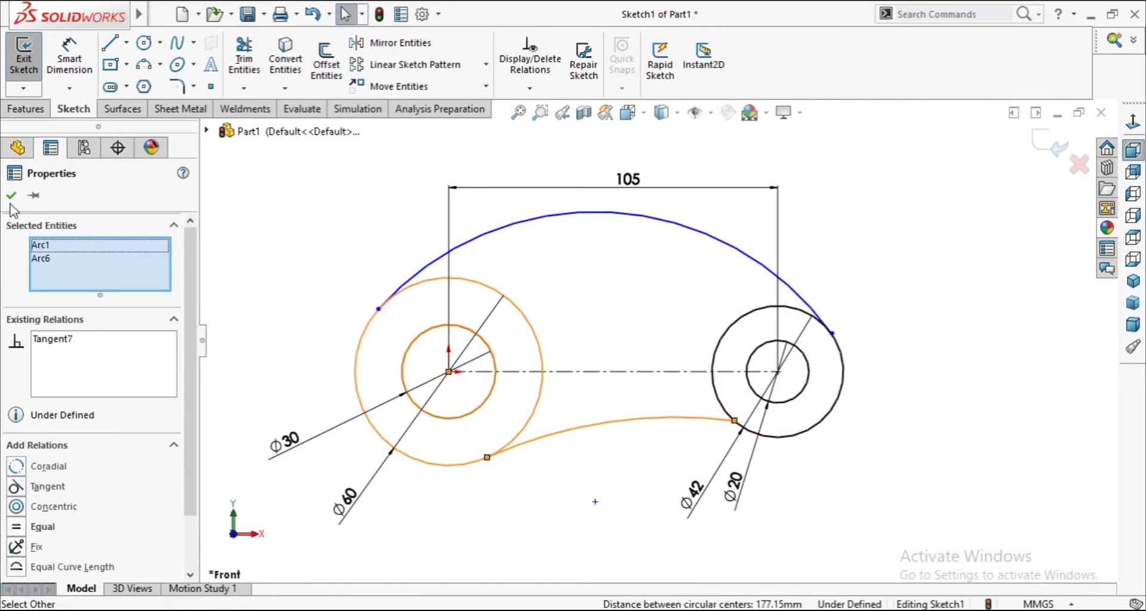
click(11, 195)
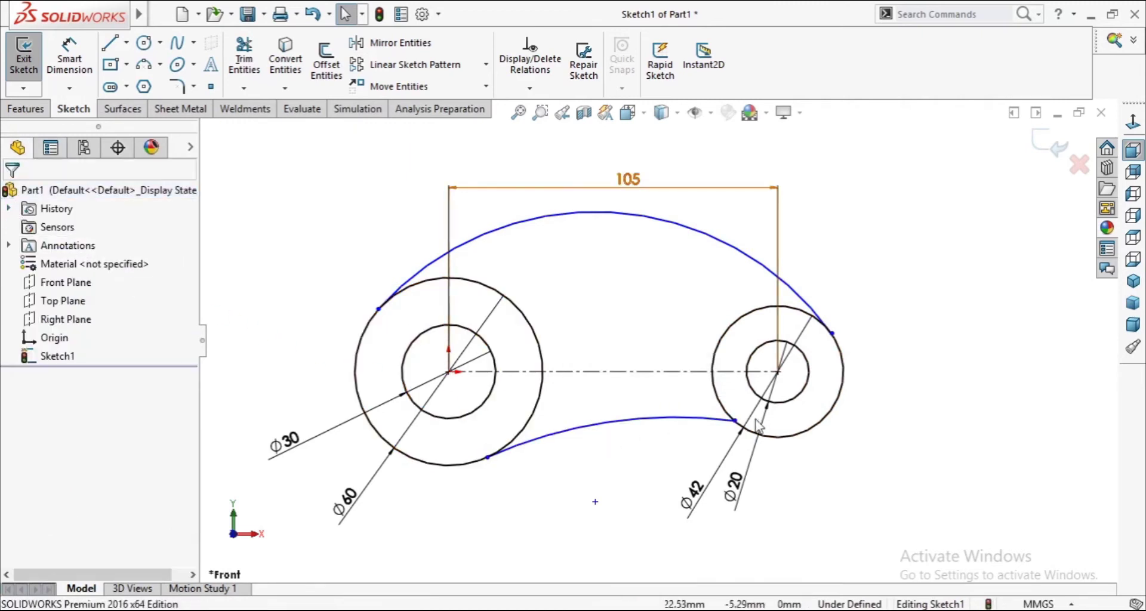
click(717, 420)
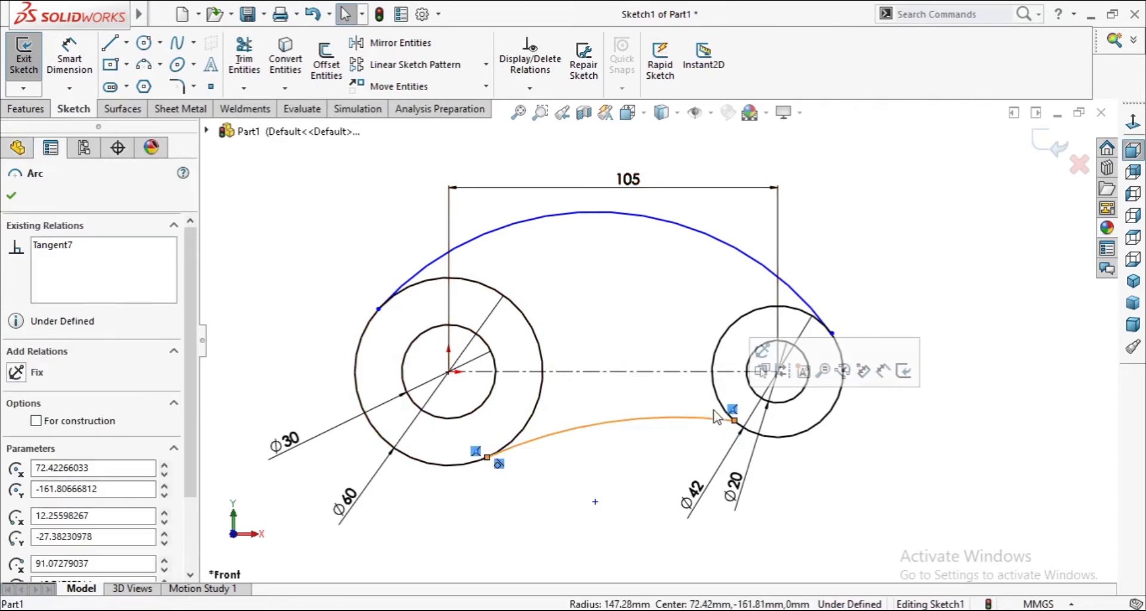
ctrl+click(718, 406)
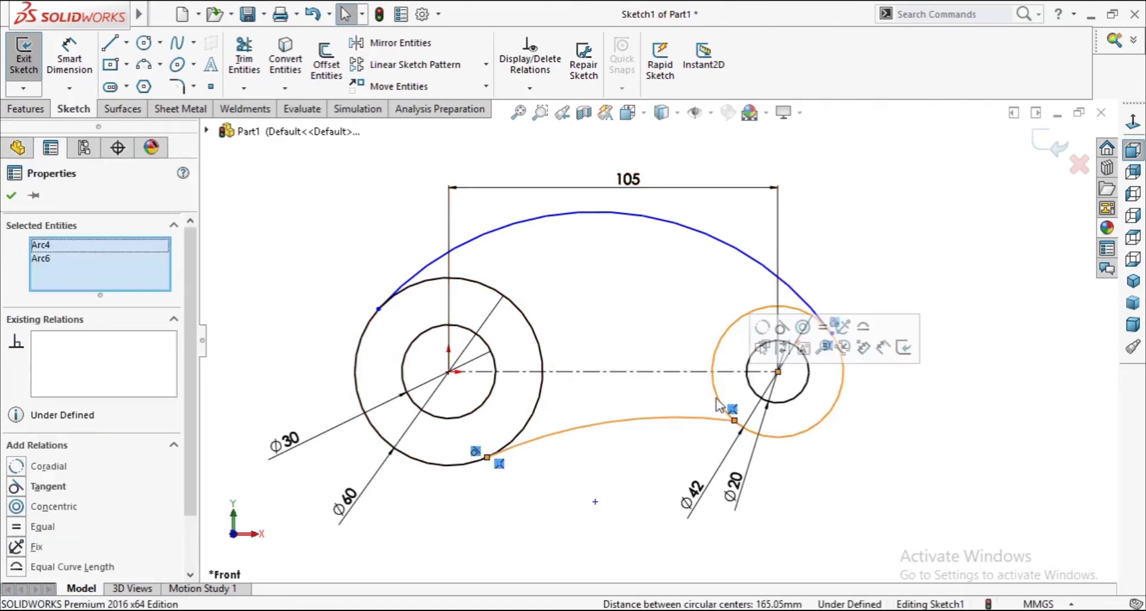
click(782, 328)
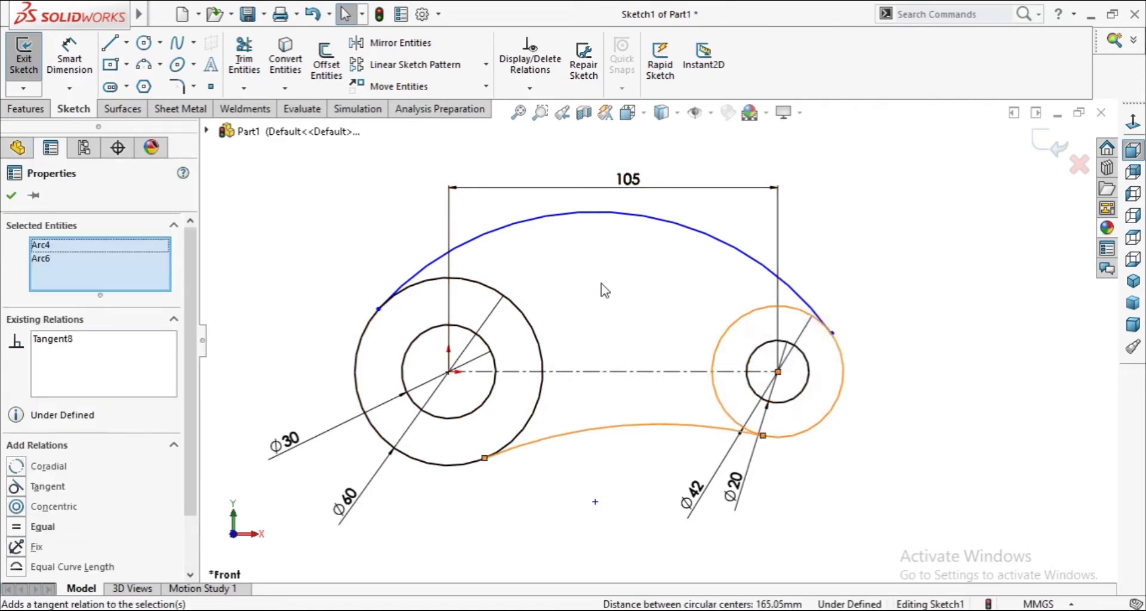
ctrl+click(377, 316)
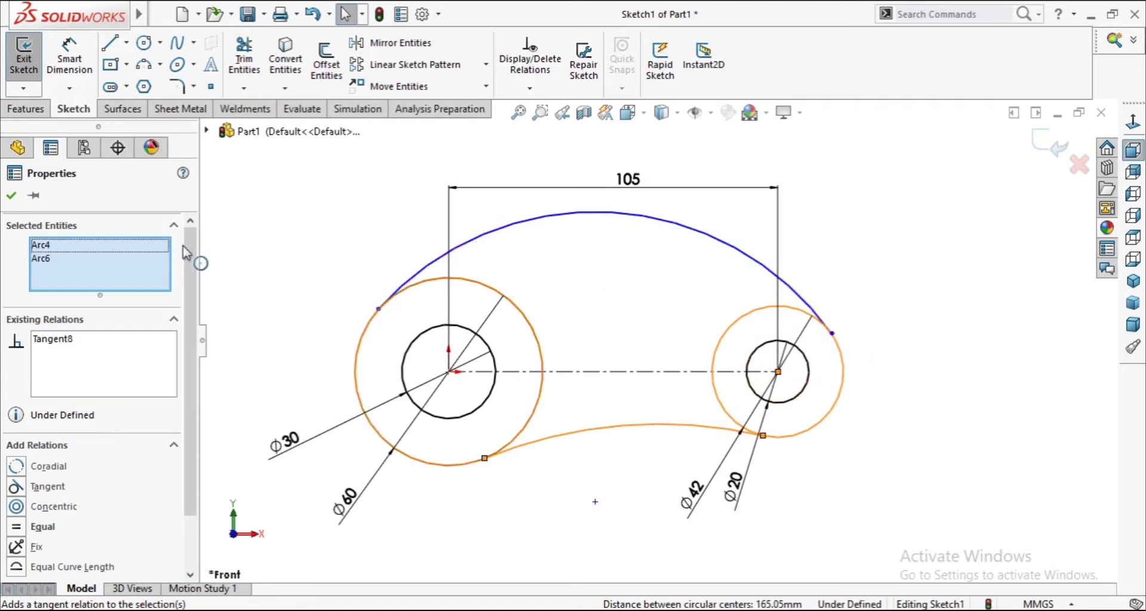
click(267, 227)
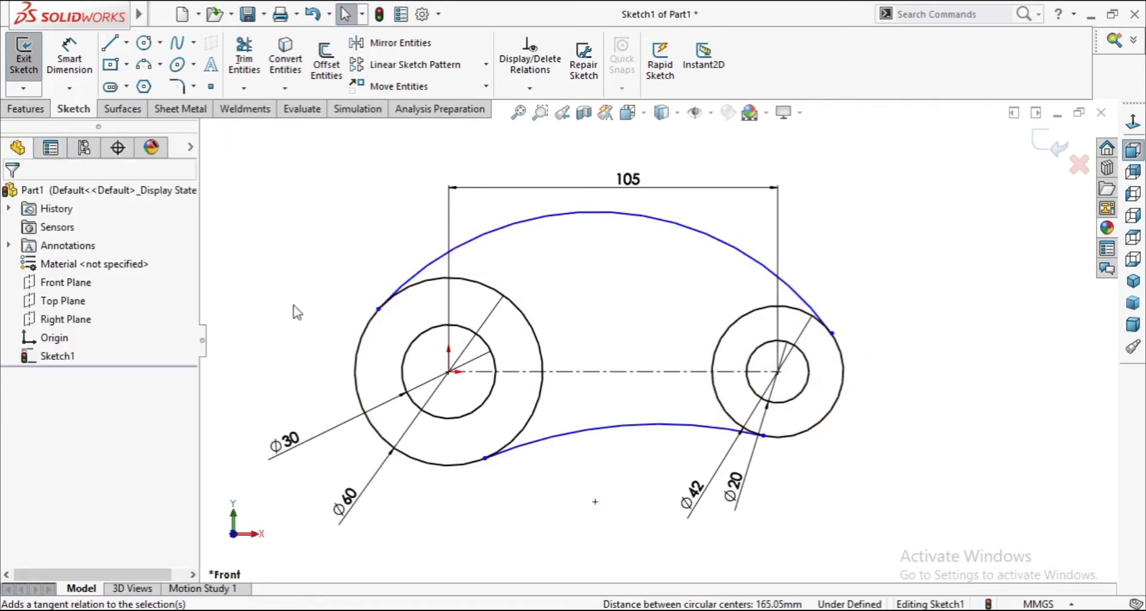
scroll(528, 361, up, 1)
scroll(599, 281, up, 1)
scroll(658, 329, up, 2)
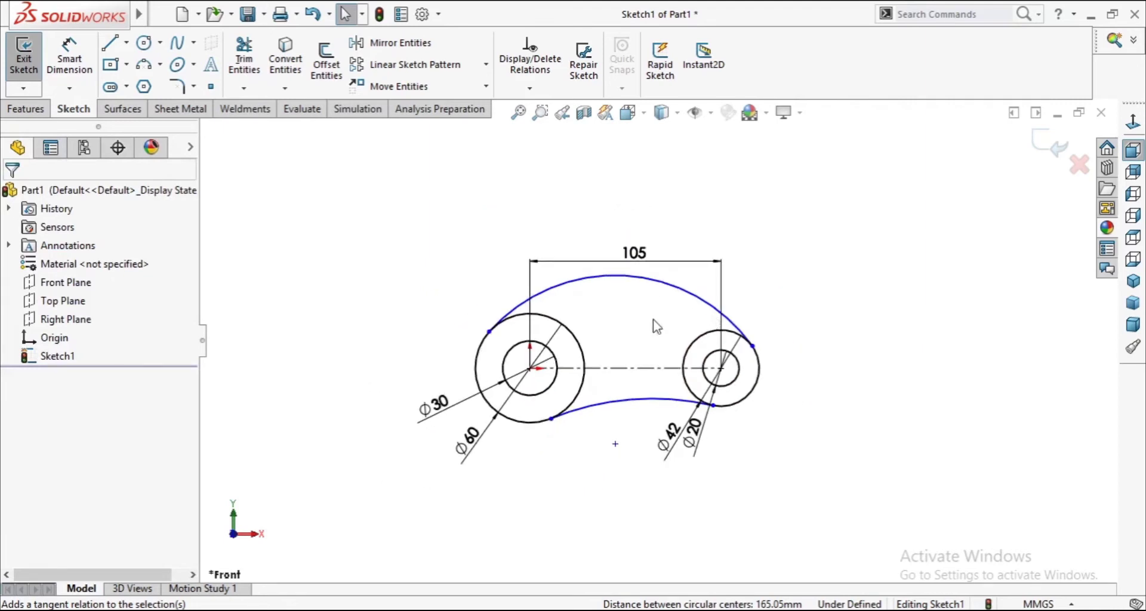
- Dimension the upper arc at R115 and the lower arc at R60
click(69, 56)
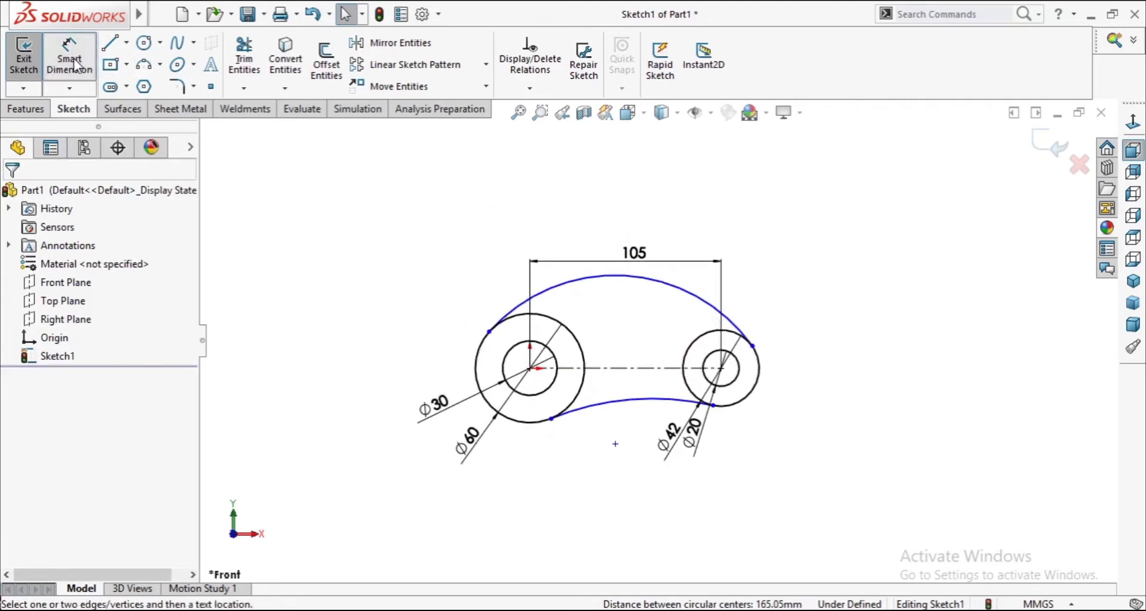
click(647, 278)
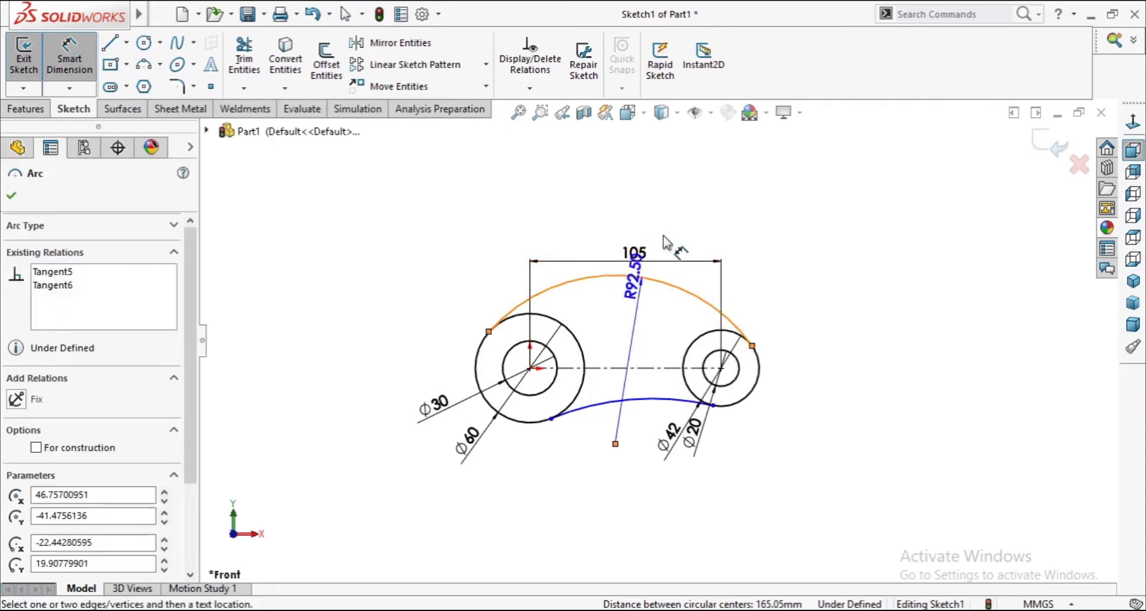
click(689, 201)
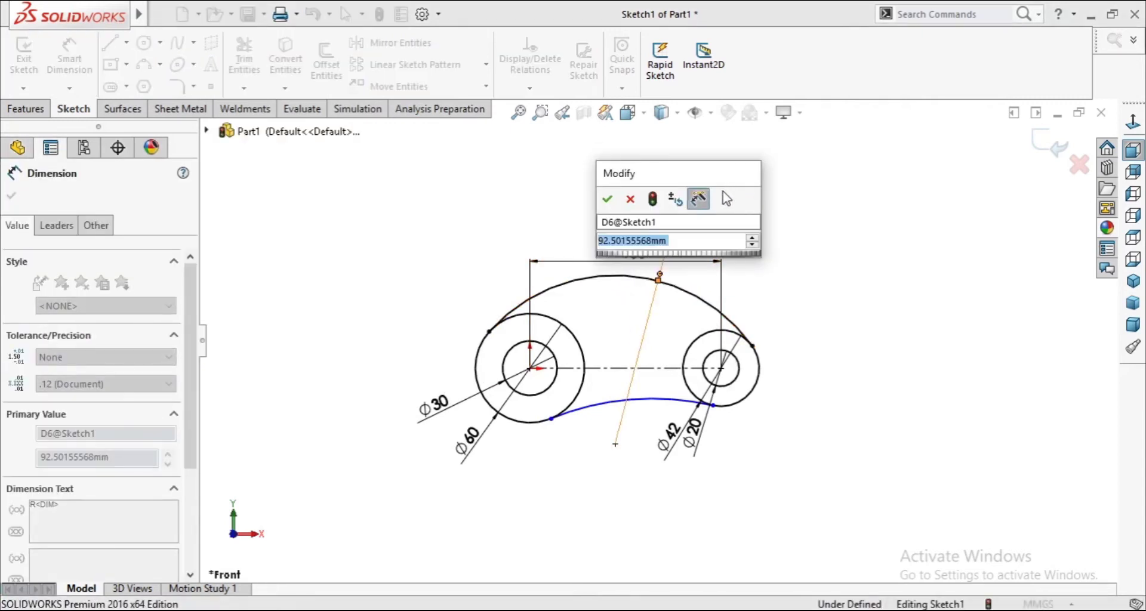
text(115)
key(Return)
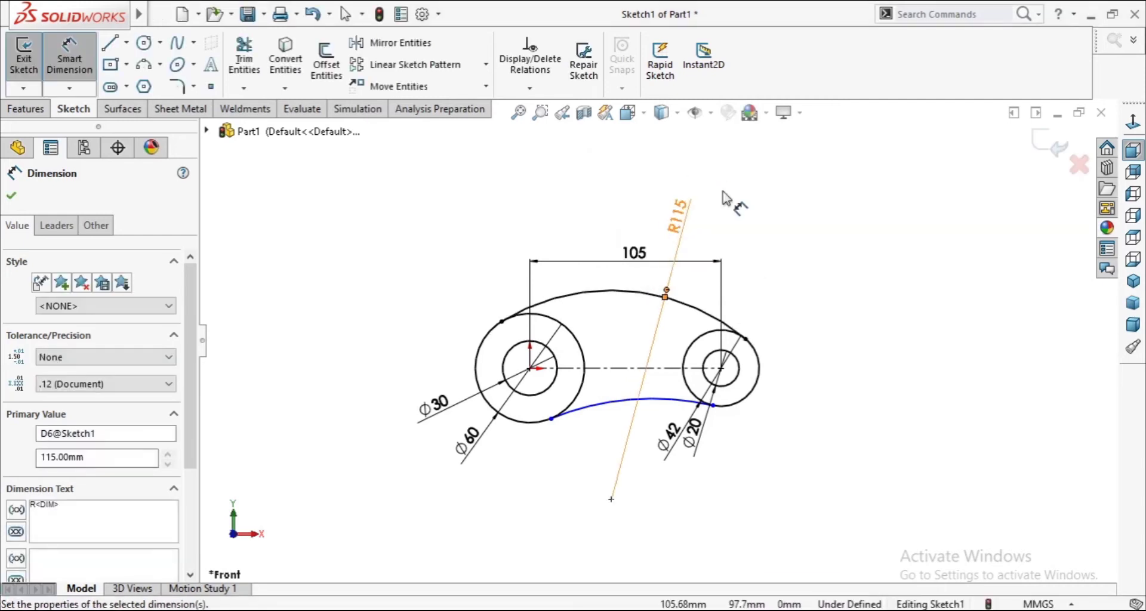
click(630, 411)
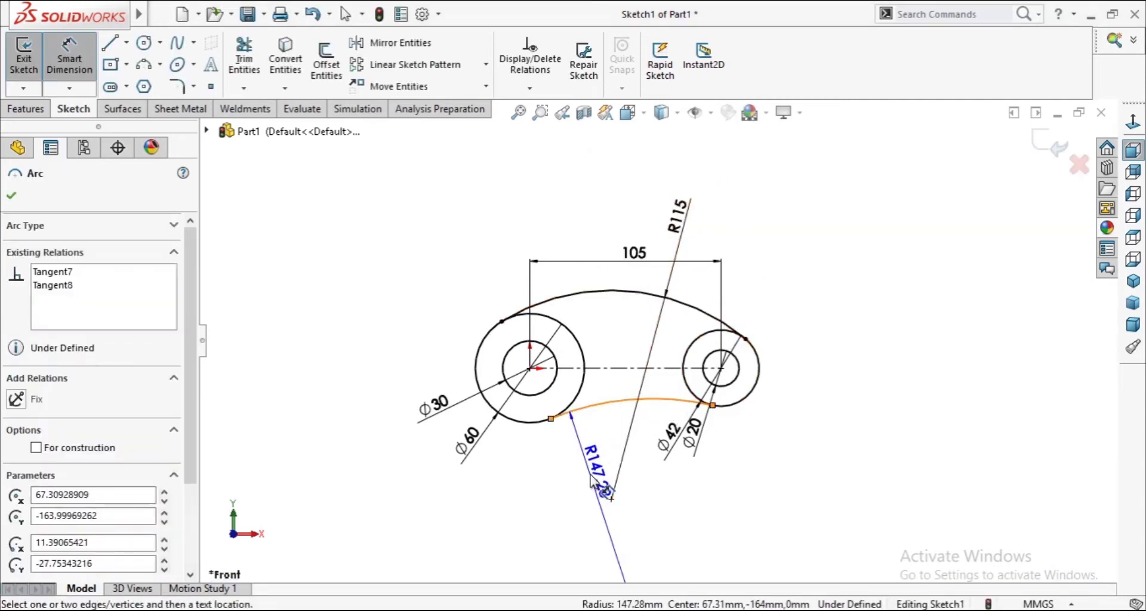
click(594, 479)
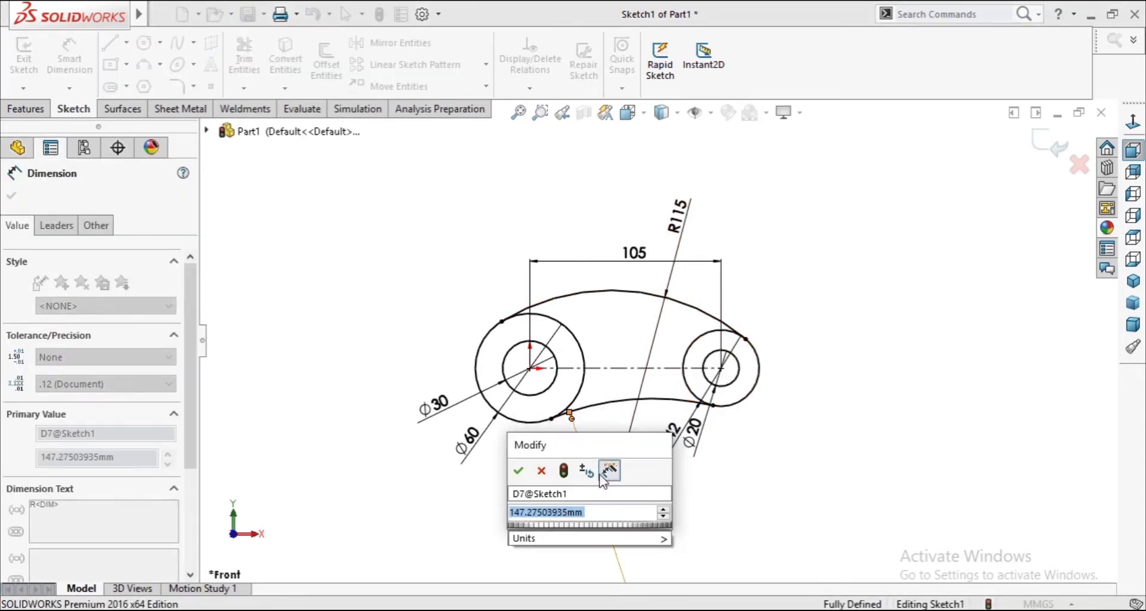
text(60)
key(Return)
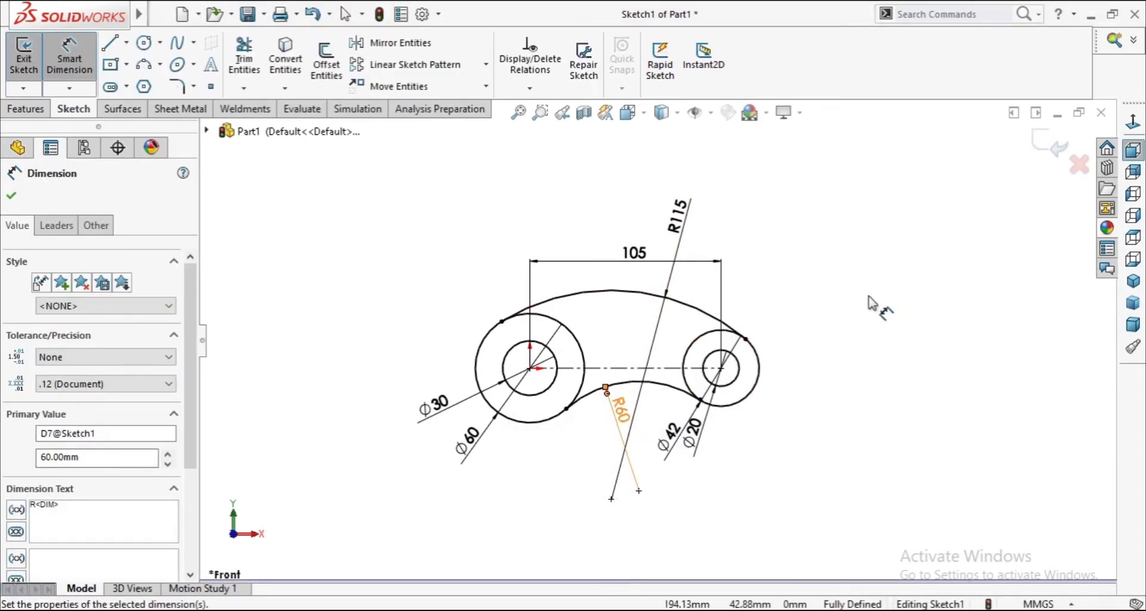
click(13, 197)
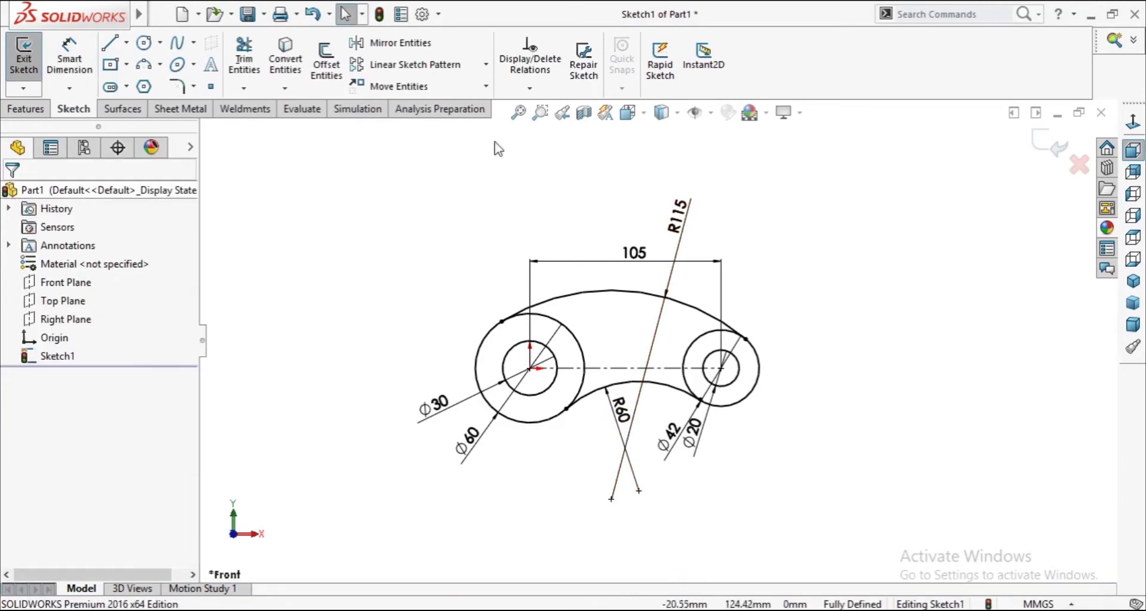
- Check the reference drawing, then offset the upper arc 8 mm inward
key(alt+Tab)
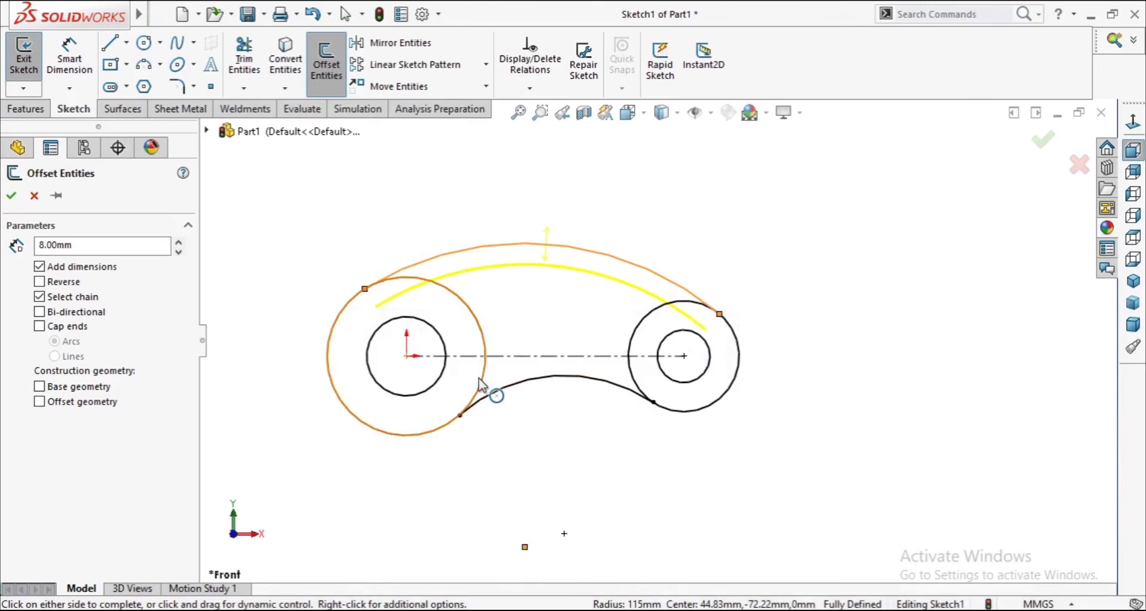
click(482, 385)
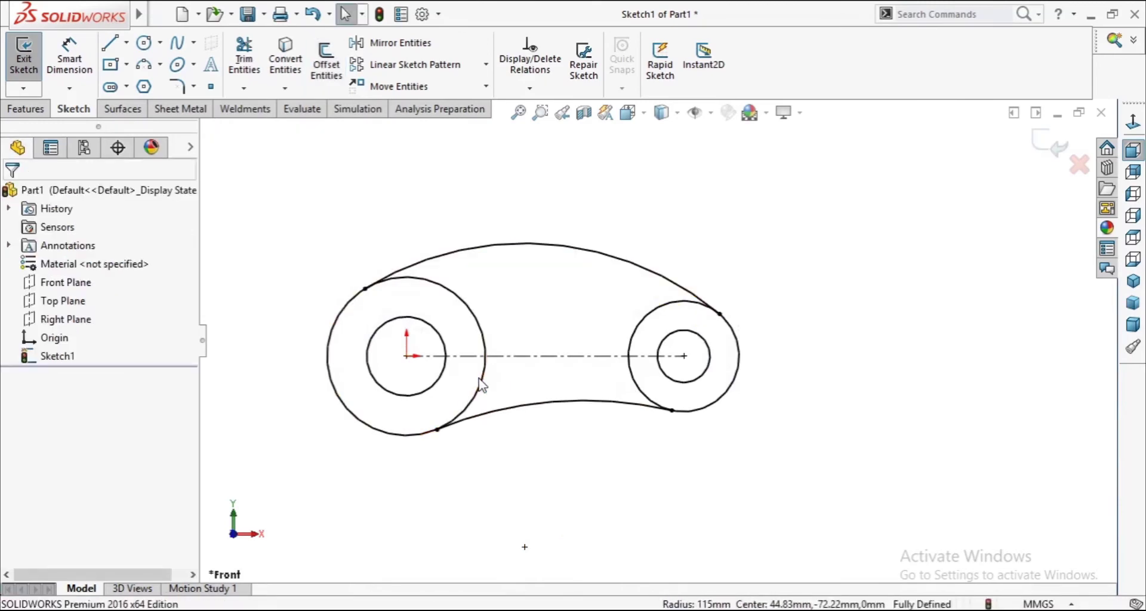
click(329, 67)
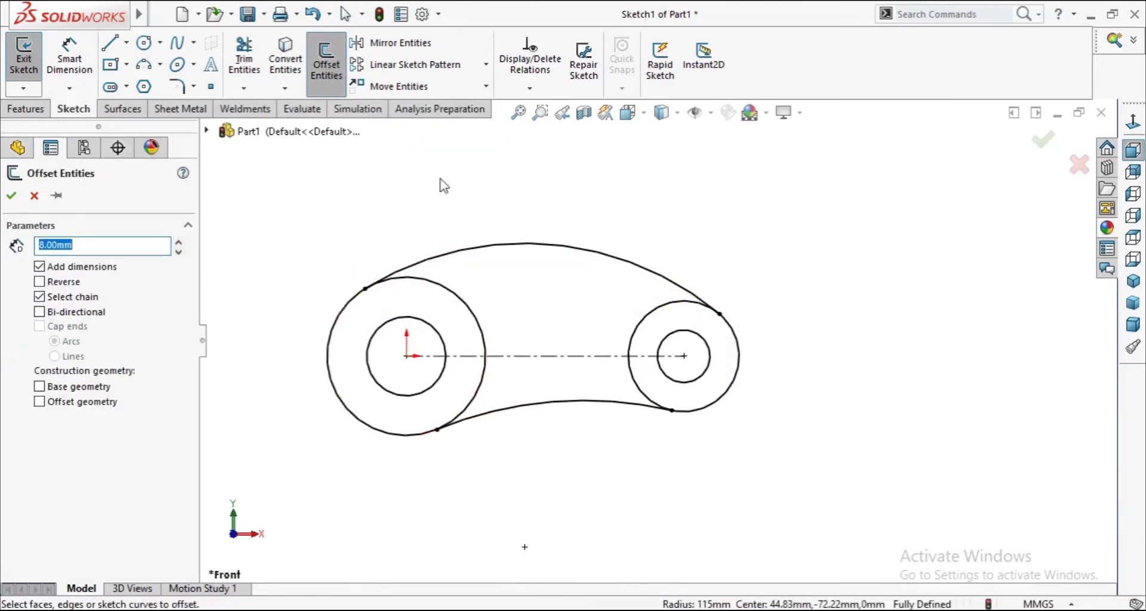
click(532, 244)
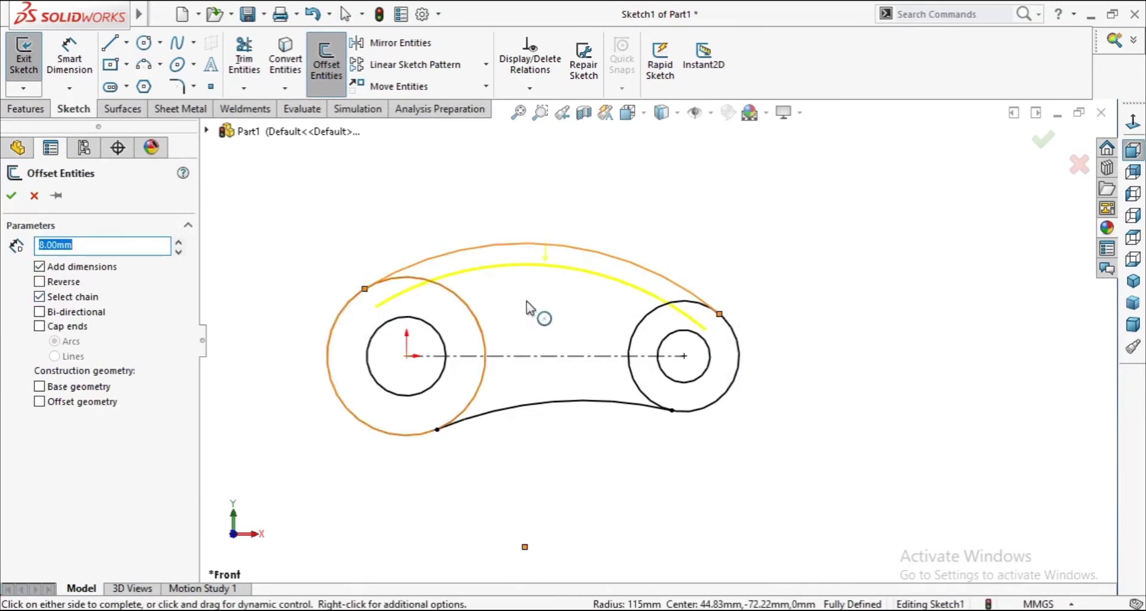
click(11, 197)
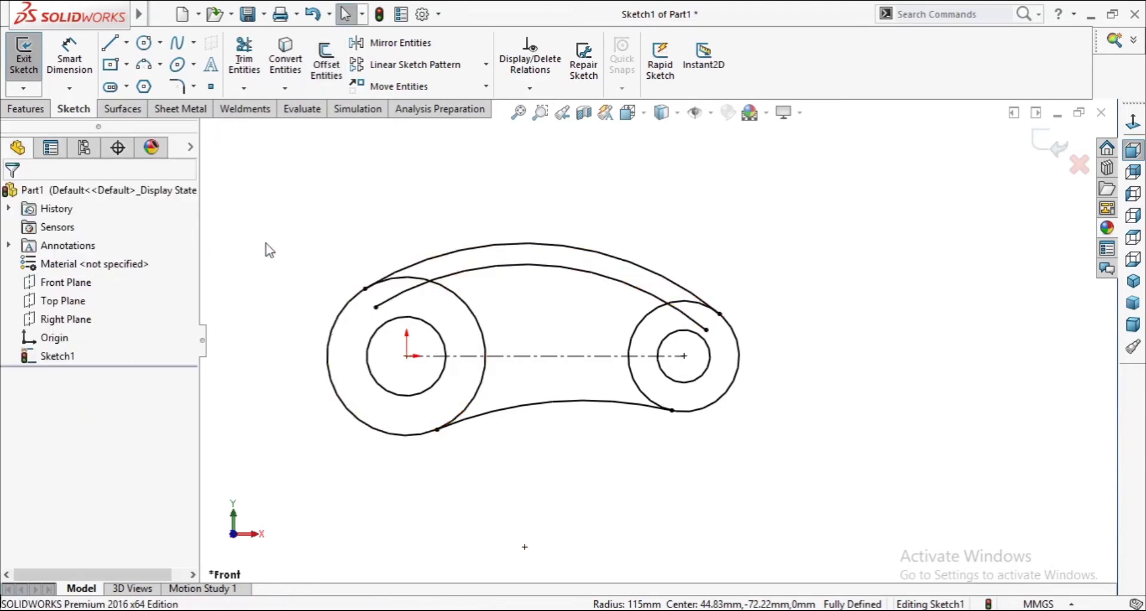
- Offset the lower arc 8 mm with Reverse so it lies inside
click(321, 70)
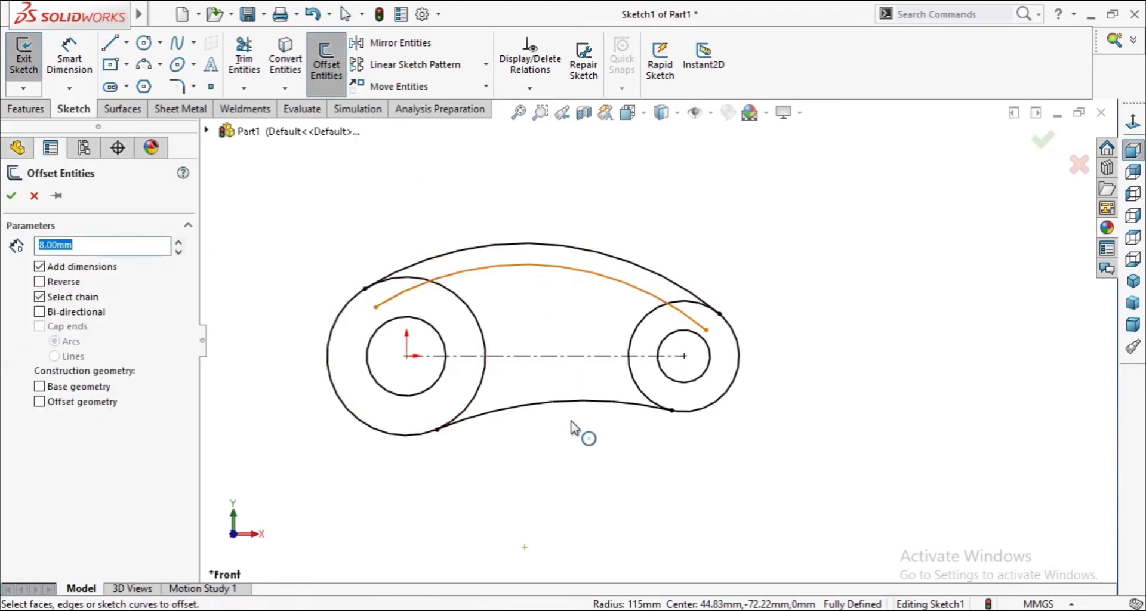
click(550, 384)
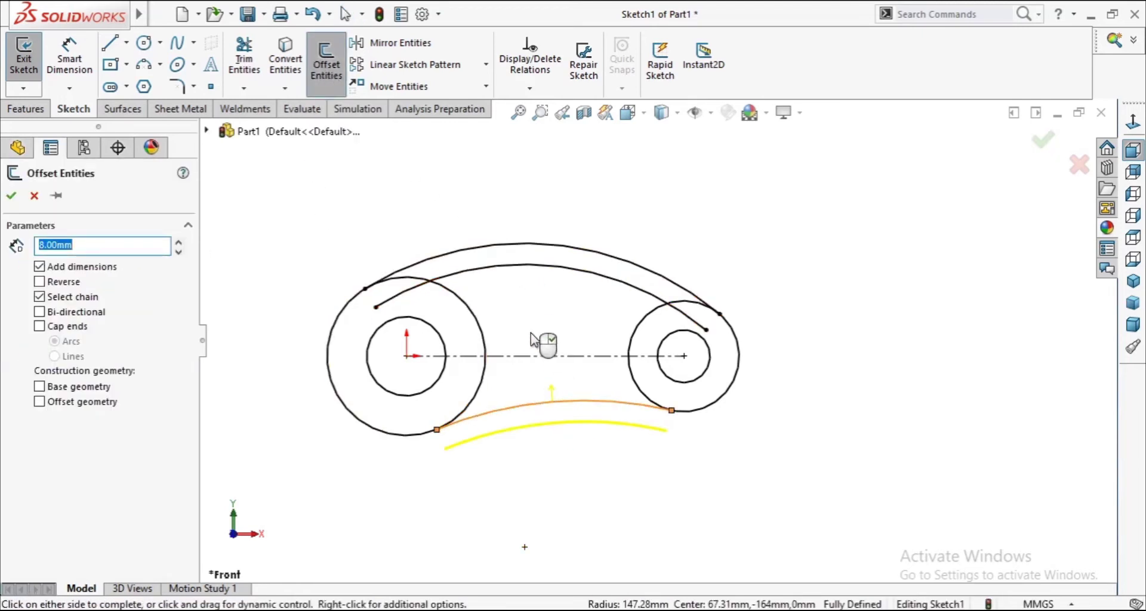
click(39, 282)
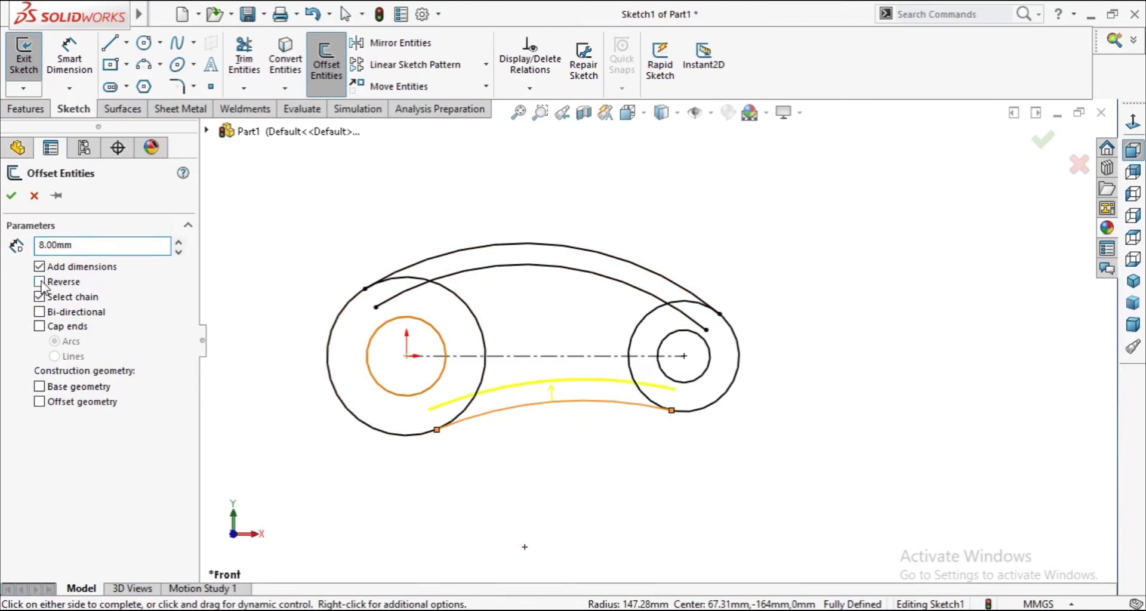
click(11, 195)
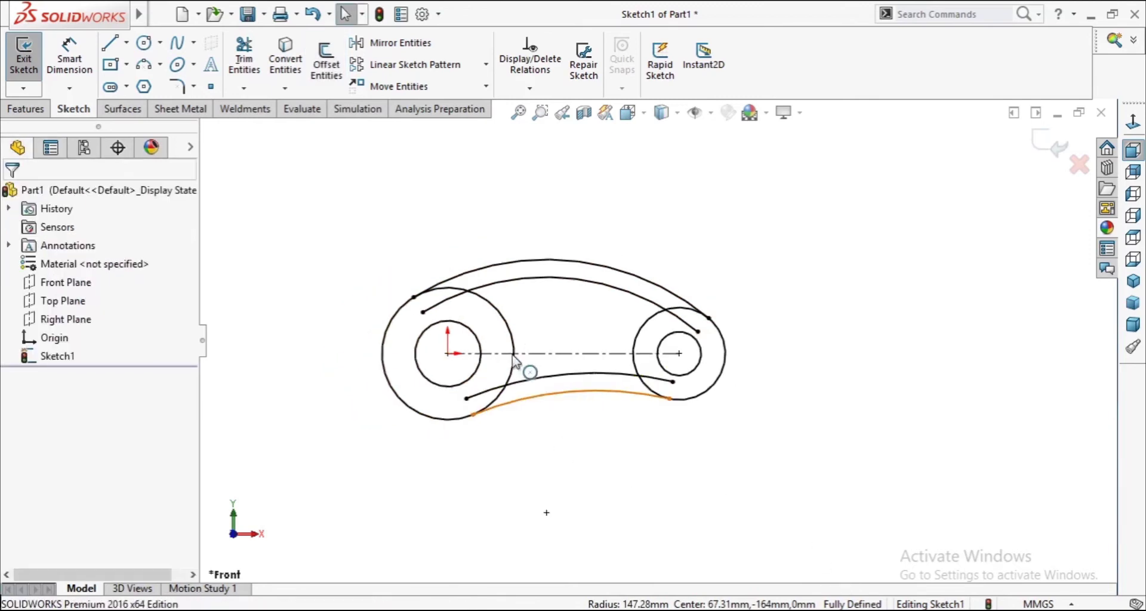
scroll(514, 361, down, 1)
scroll(525, 366, down, 2)
scroll(622, 351, down, 2)
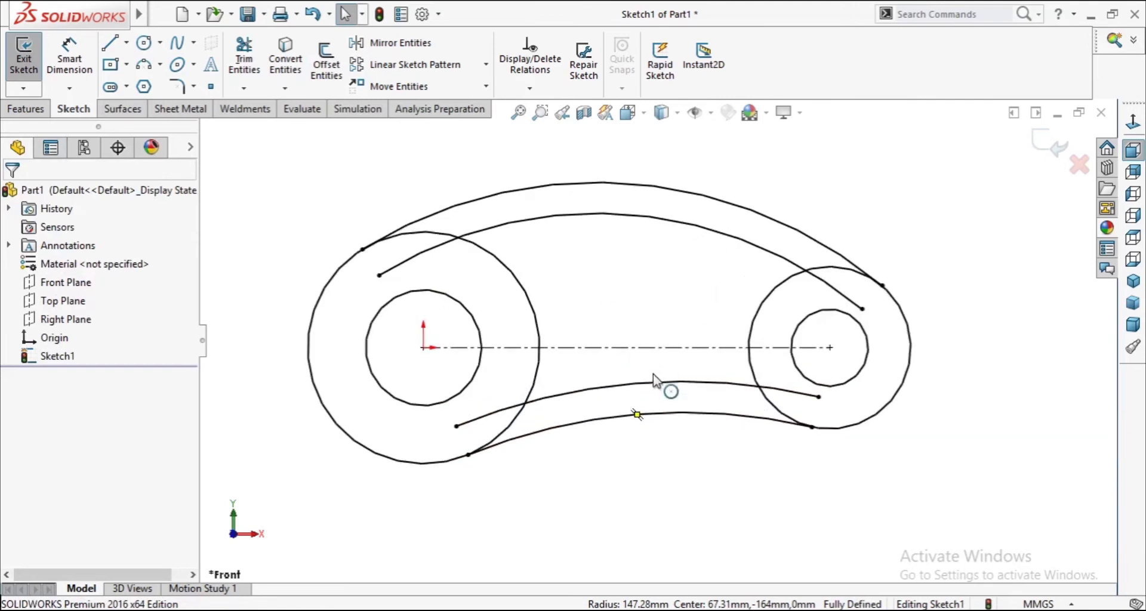
click(525, 222)
- Power-trim the inner circle portions and arc ends at both bosses, then zoom to fit
click(245, 58)
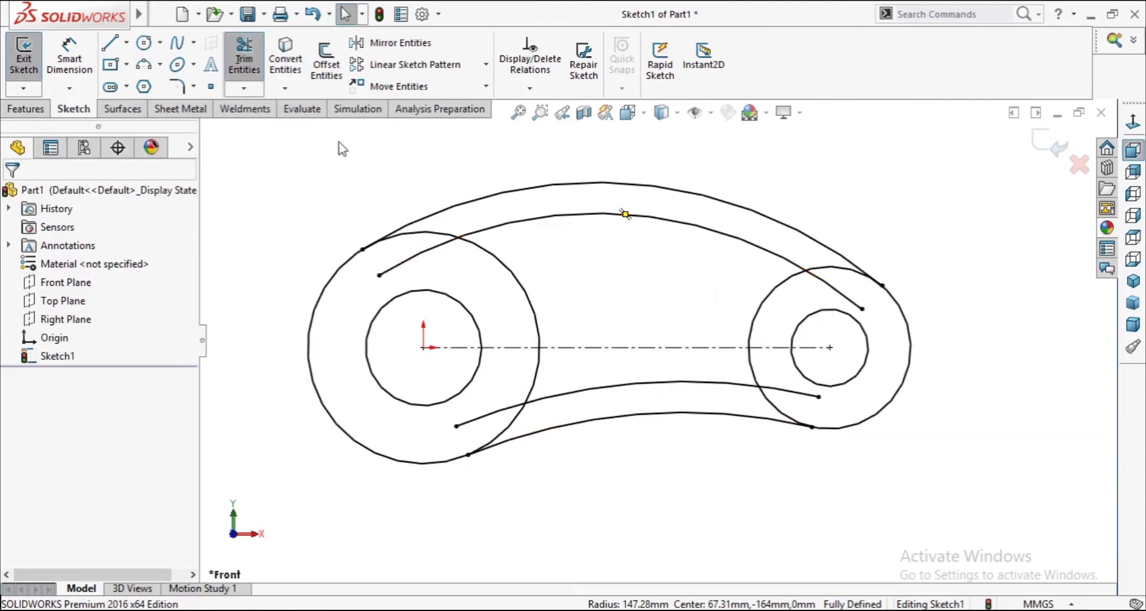
scroll(476, 267, down, 1)
scroll(476, 256, down, 1)
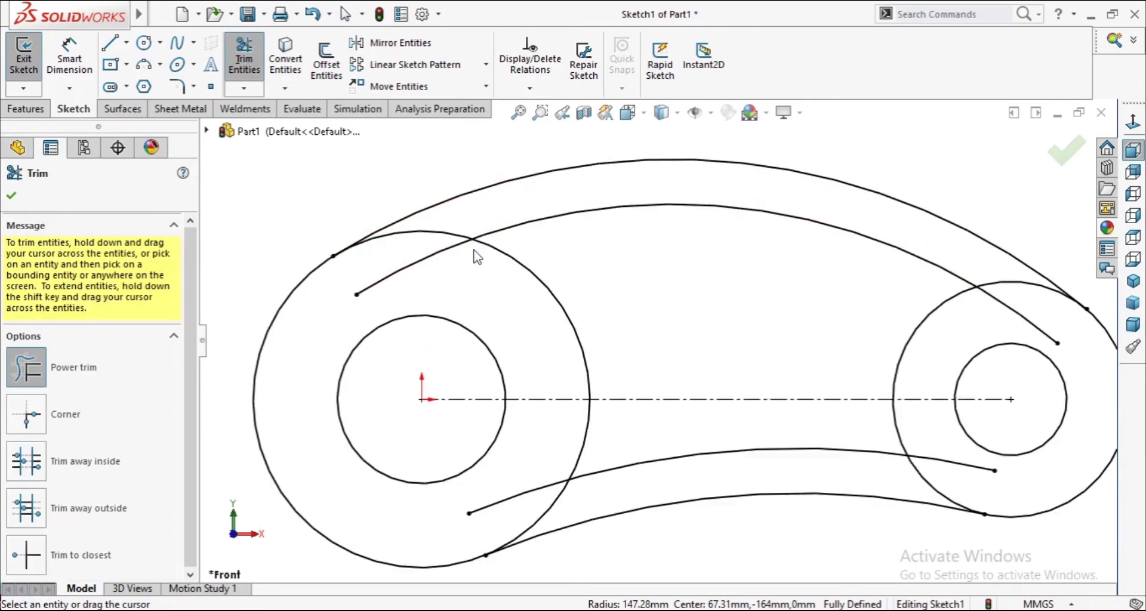
drag(482, 213, 457, 262)
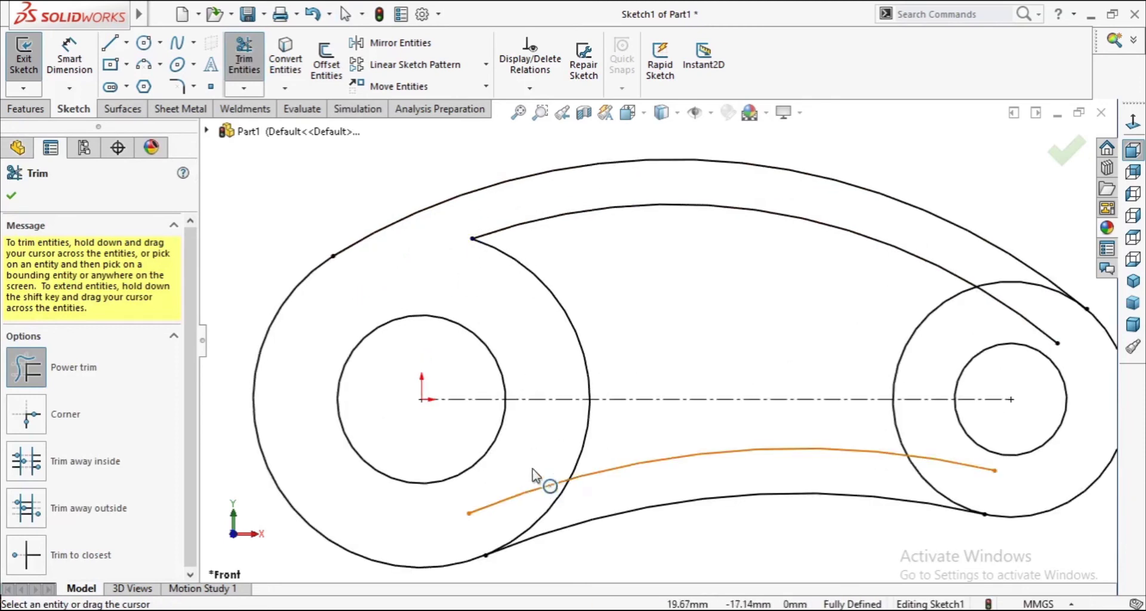
drag(561, 507, 538, 476)
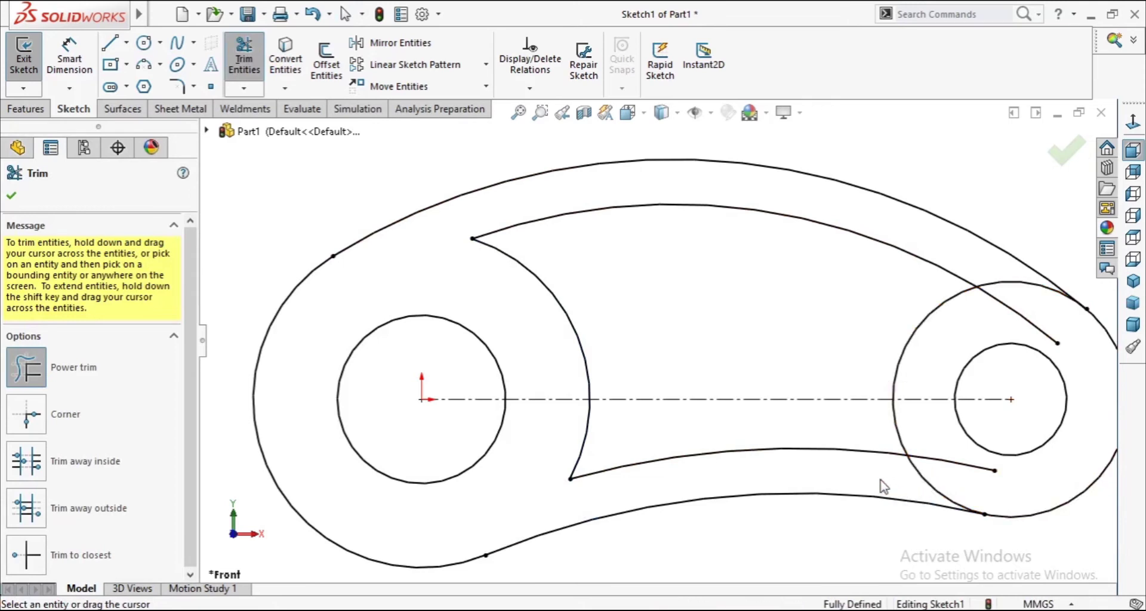
drag(906, 476, 942, 458)
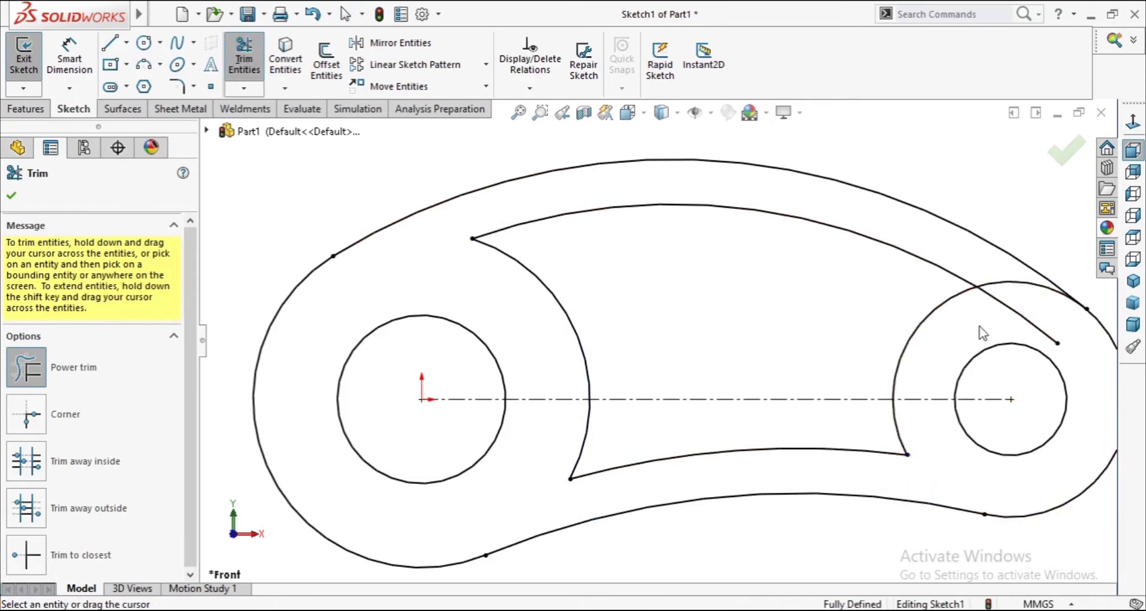
drag(983, 333, 1000, 286)
key(z)
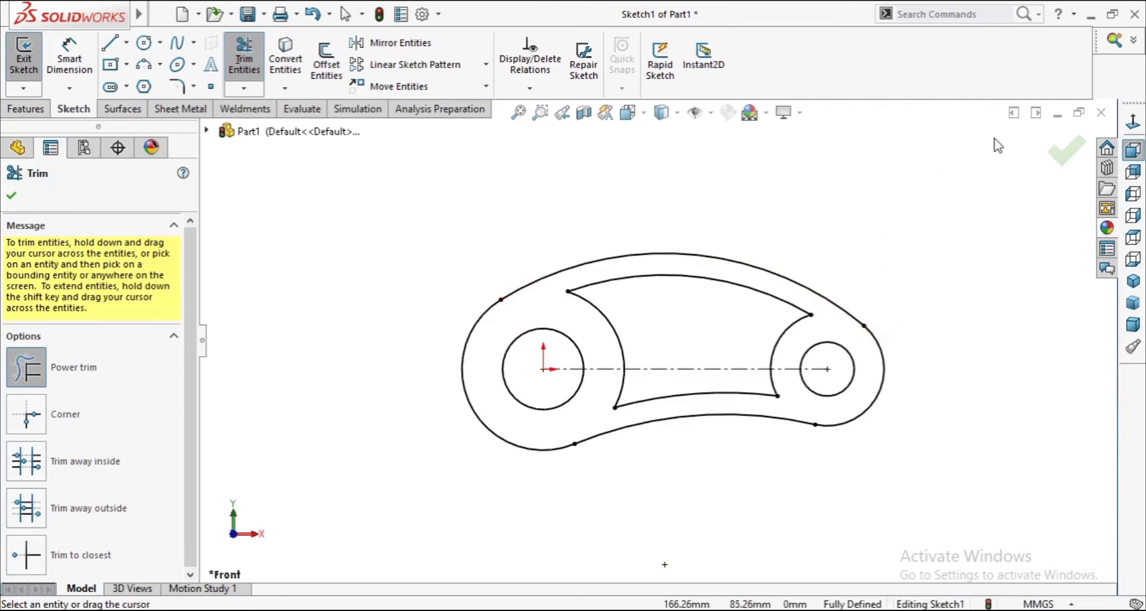
click(11, 196)
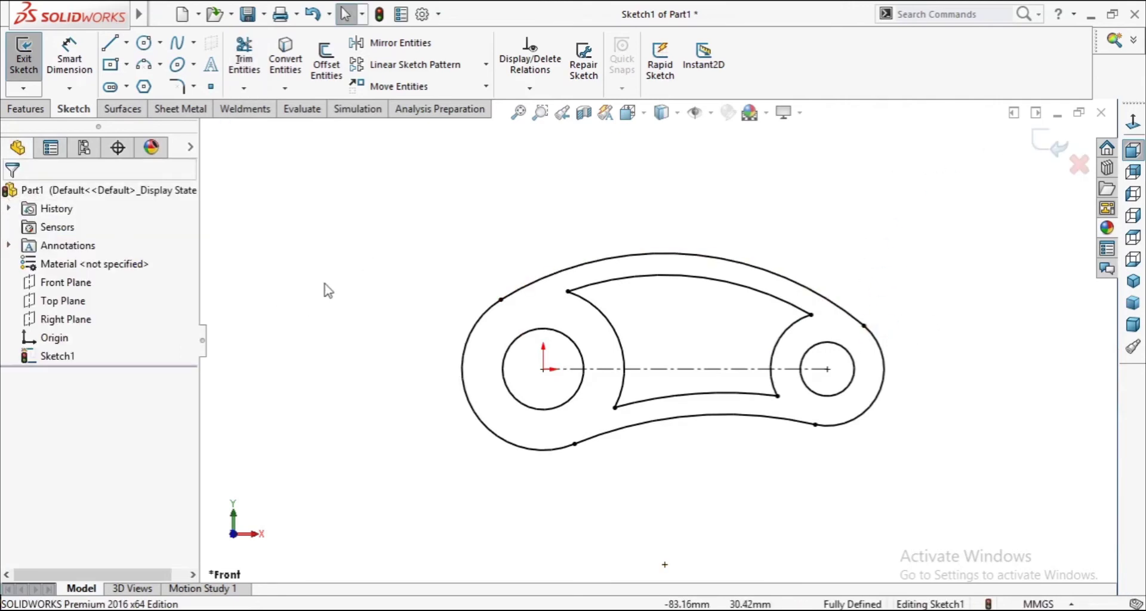
- Draw the R30 and R21 outer circles around the left and right bosses
click(143, 43)
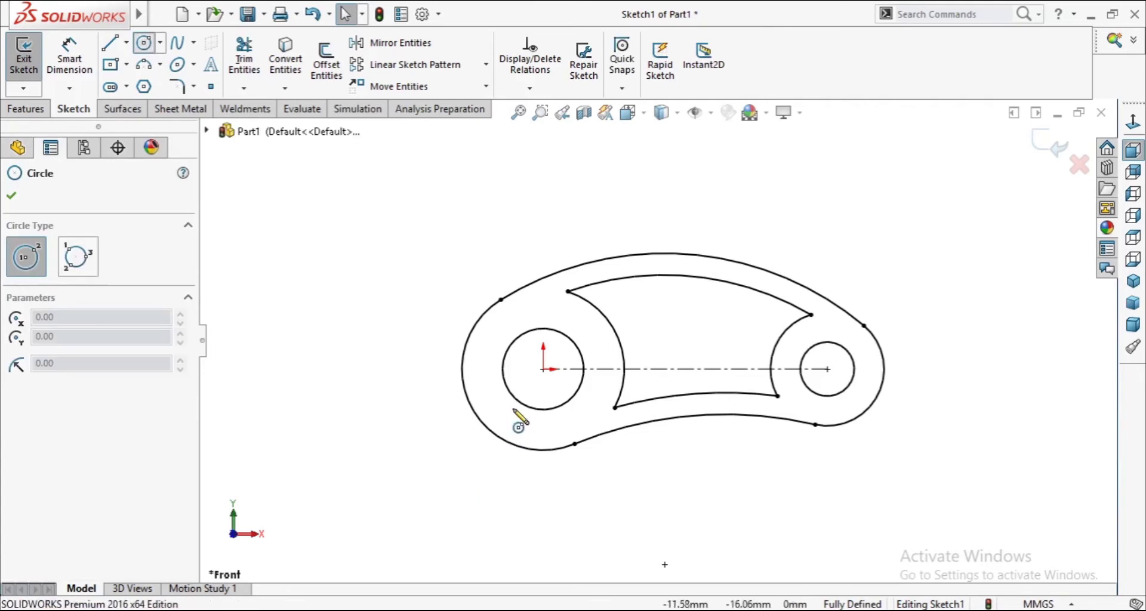
click(543, 369)
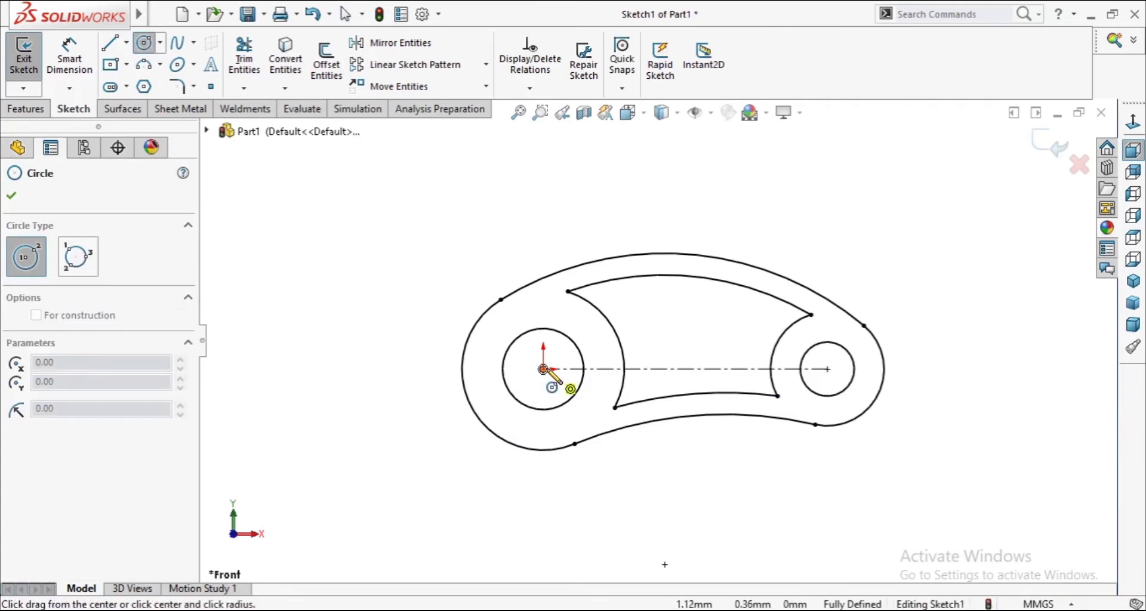
click(521, 448)
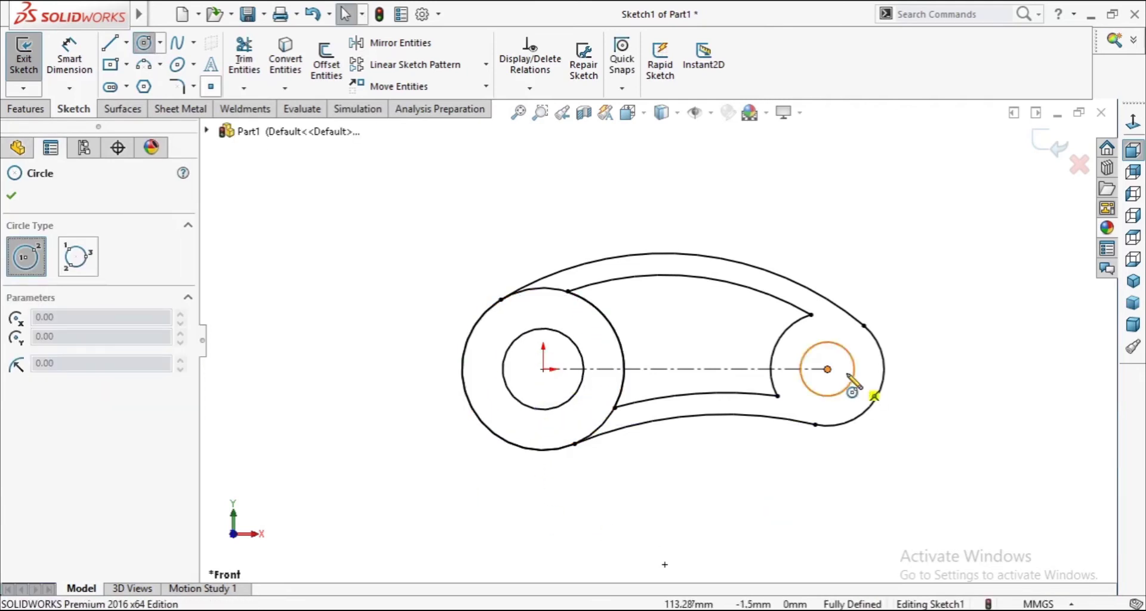
click(828, 369)
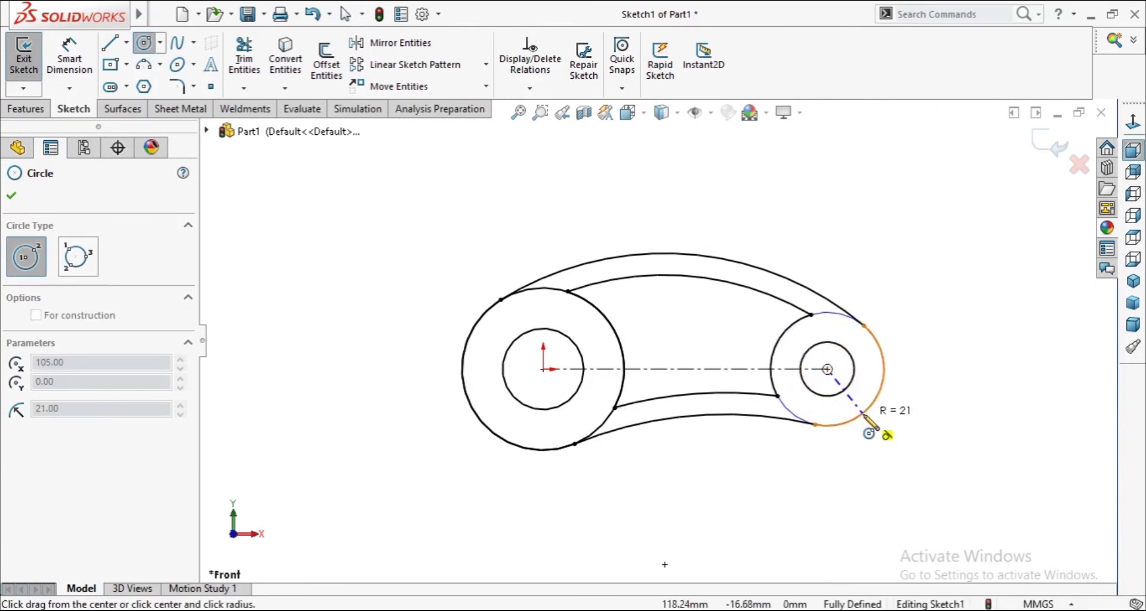
click(857, 418)
- Exit the Circle tool and zoom into the Photos reference drawing to check the keyed bore
right_click(760, 520)
click(797, 455)
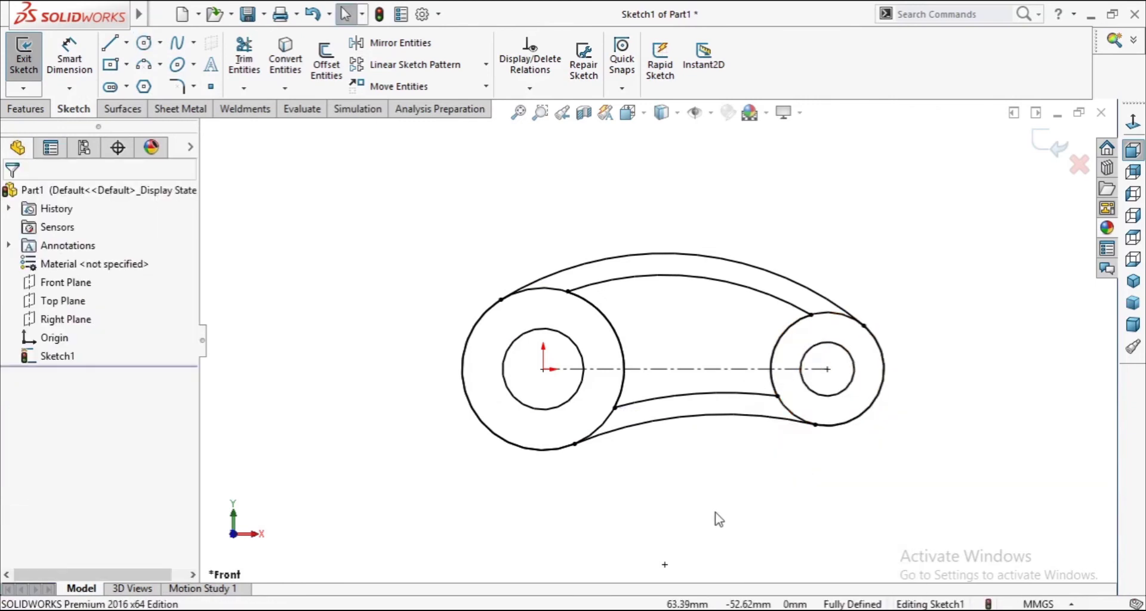
key(alt+Tab)
scroll(500, 367, up, 3)
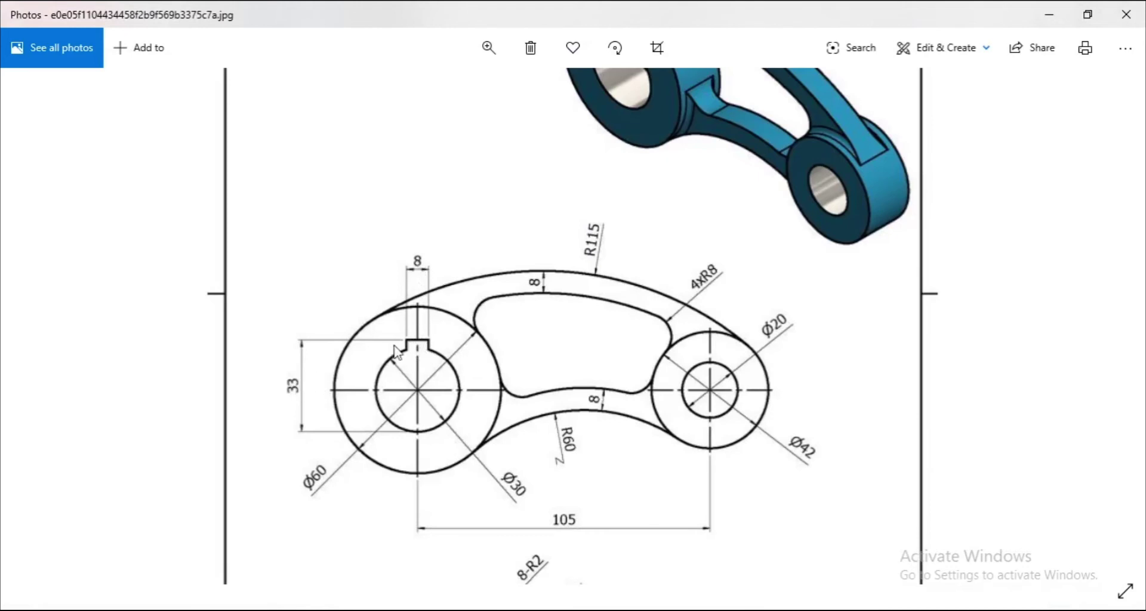
- Draw a center rectangle on the top point of the left bore
key(alt+Tab)
click(111, 64)
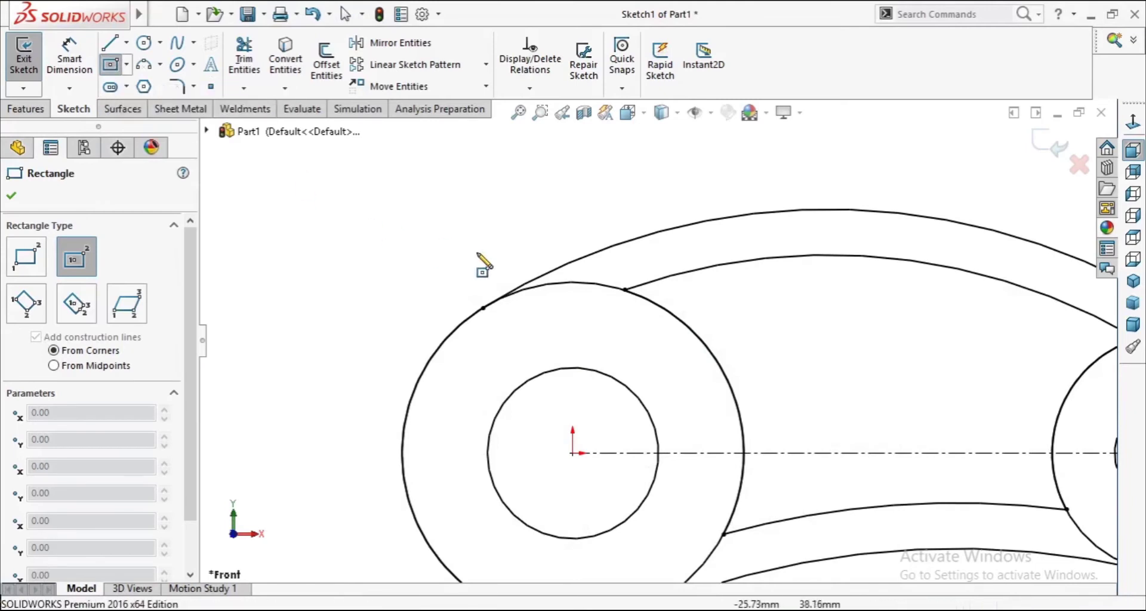
click(572, 367)
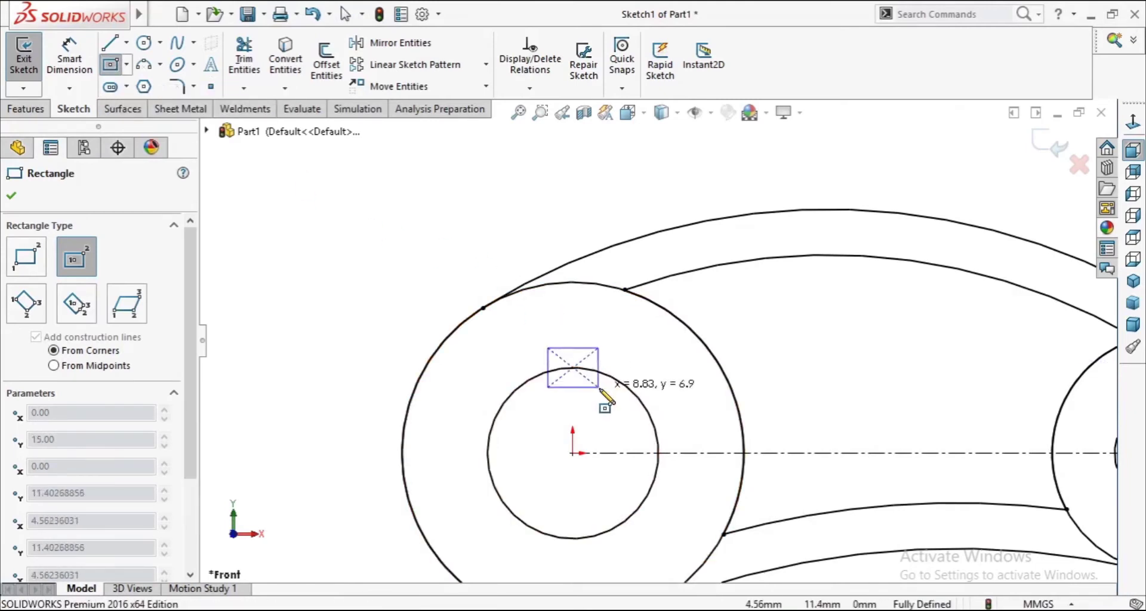
click(597, 395)
right_click(295, 275)
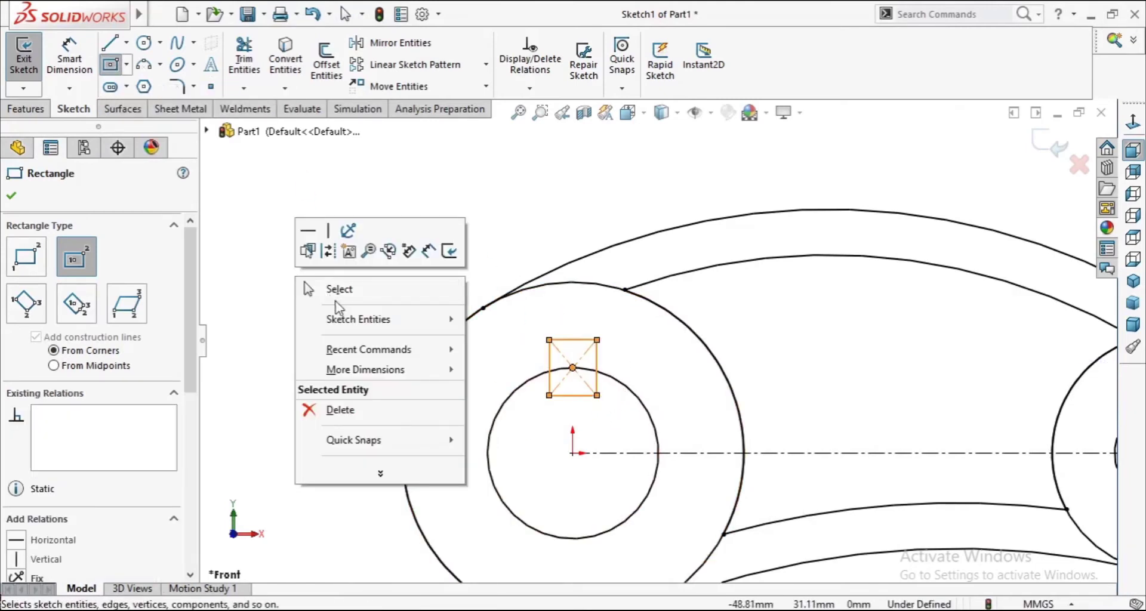
click(332, 292)
key(Escape)
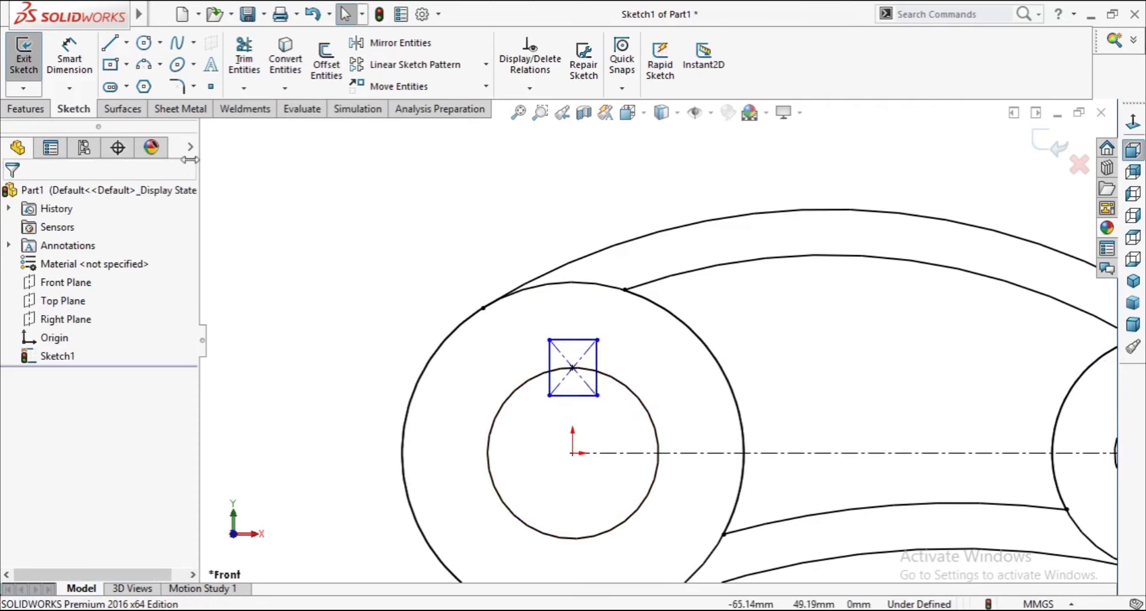
- Dimension the keyway rectangle to 8 mm wide and 6 mm tall
click(70, 59)
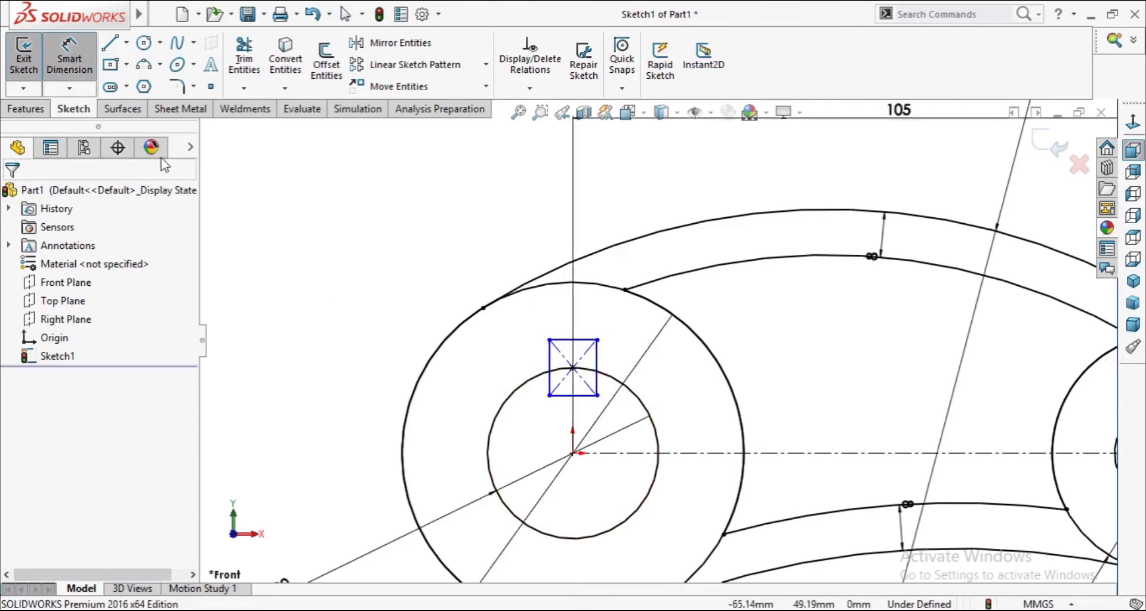
click(564, 340)
click(561, 314)
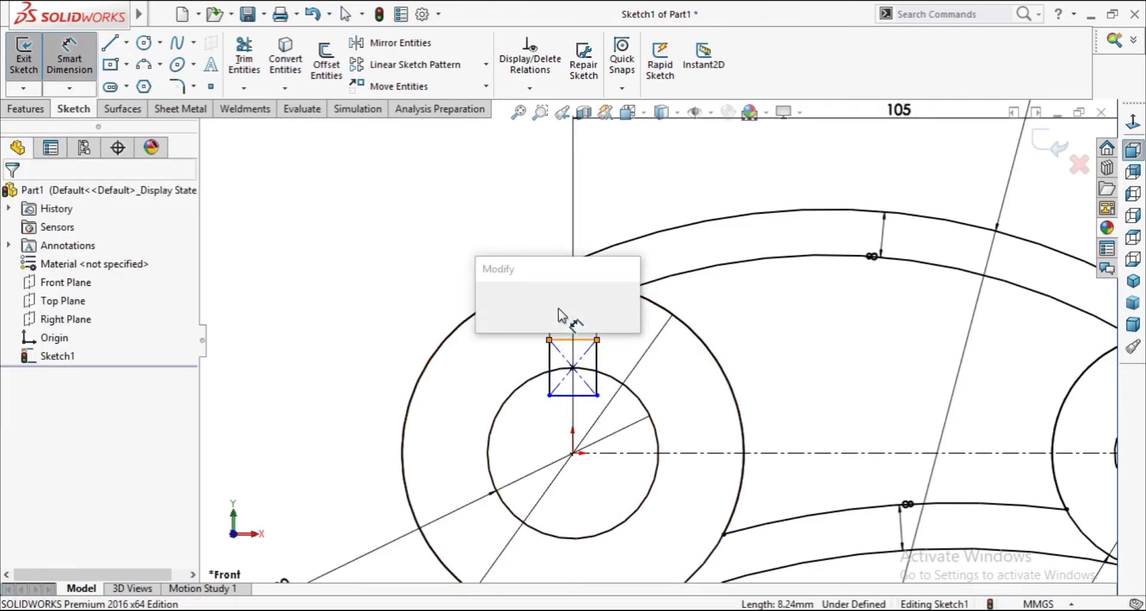
key(Return)
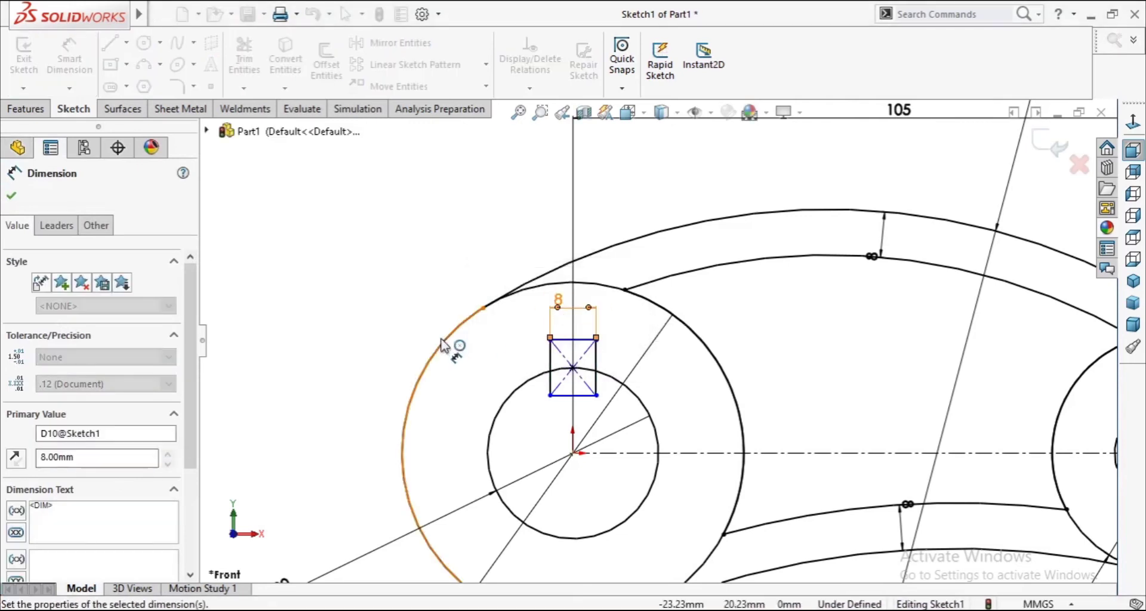
scroll(561, 385, up, 2)
scroll(535, 365, up, 1)
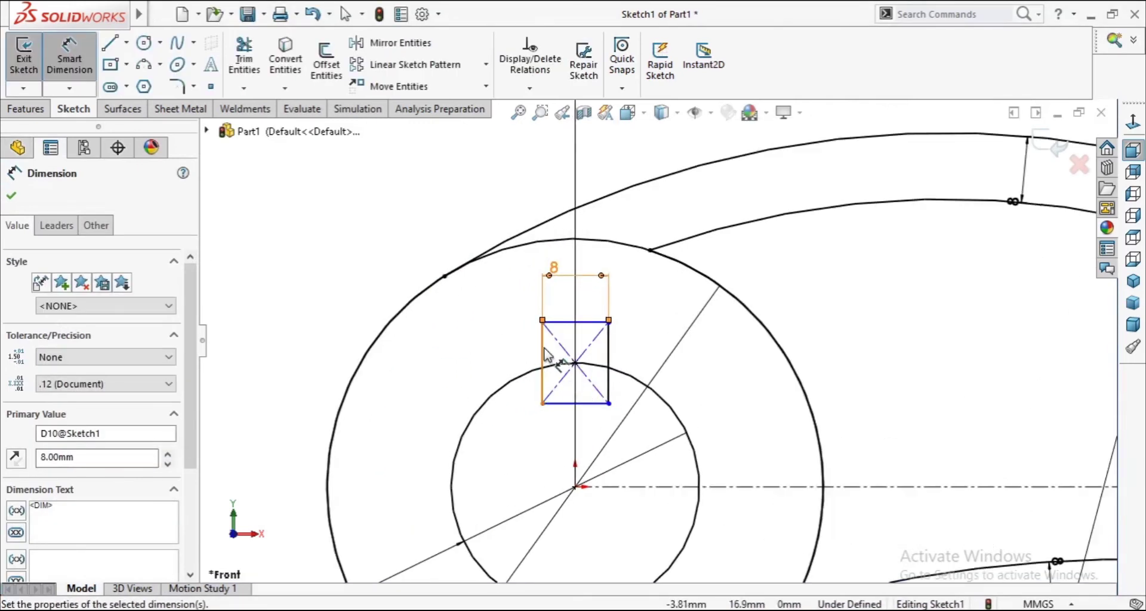
click(543, 356)
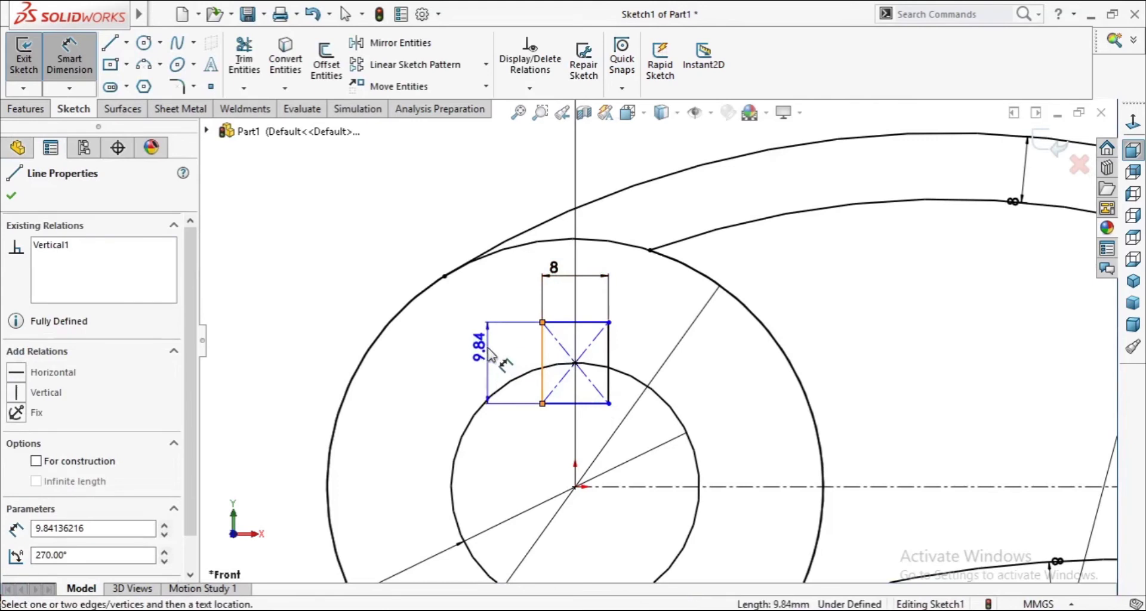
click(489, 356)
text(6)
key(Return)
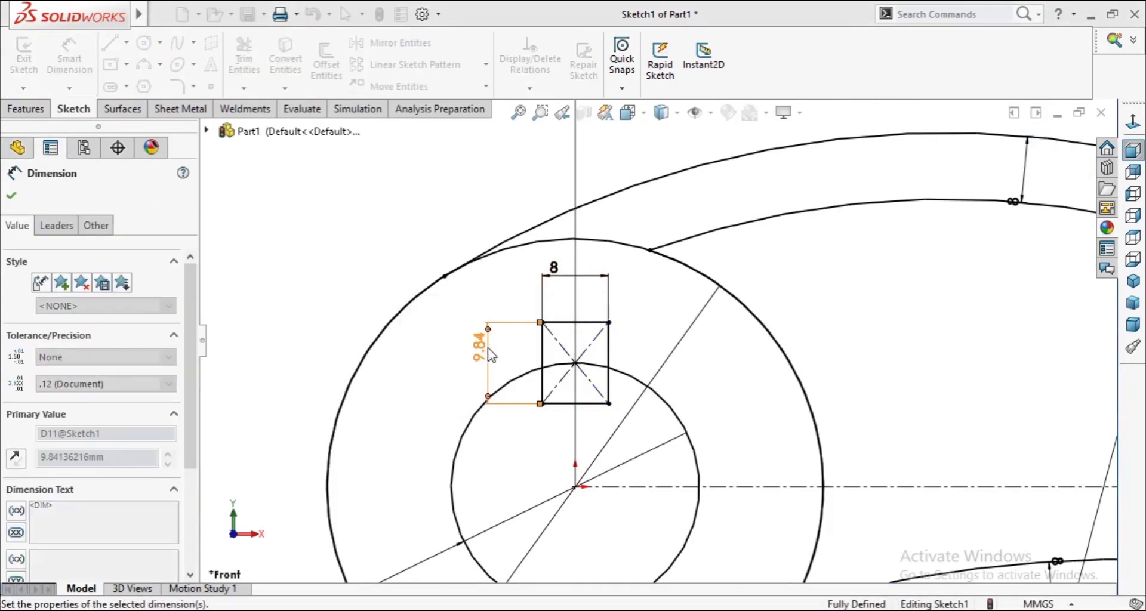
click(11, 199)
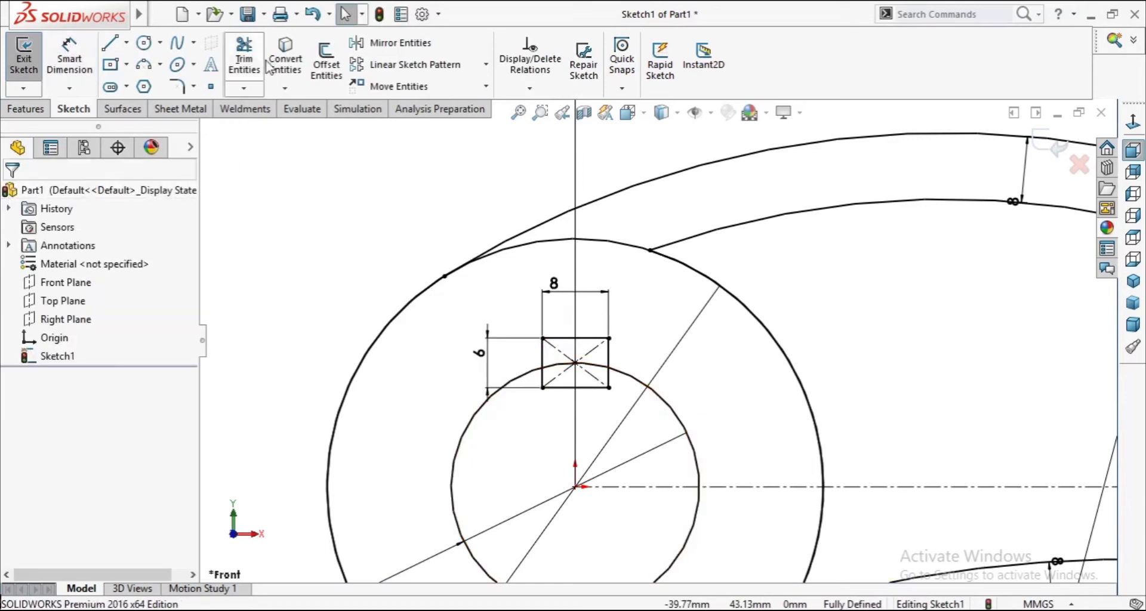
- Power-trim the rectangle's lower edges and the bore arc to leave an 8 mm keyway notch
click(244, 59)
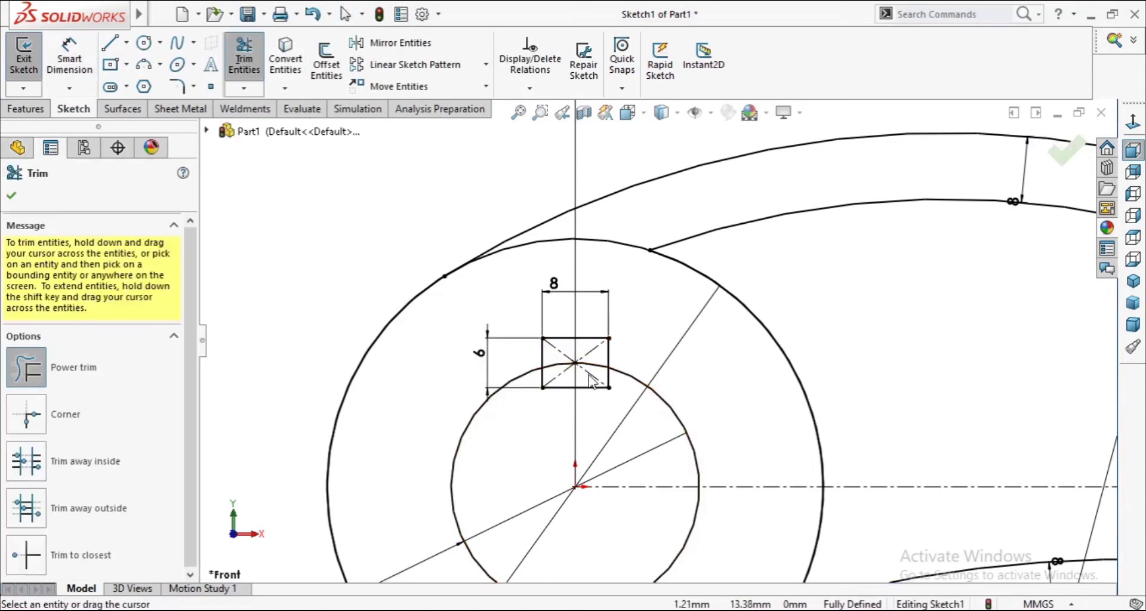
scroll(580, 394, down, 5)
drag(586, 418, 615, 418)
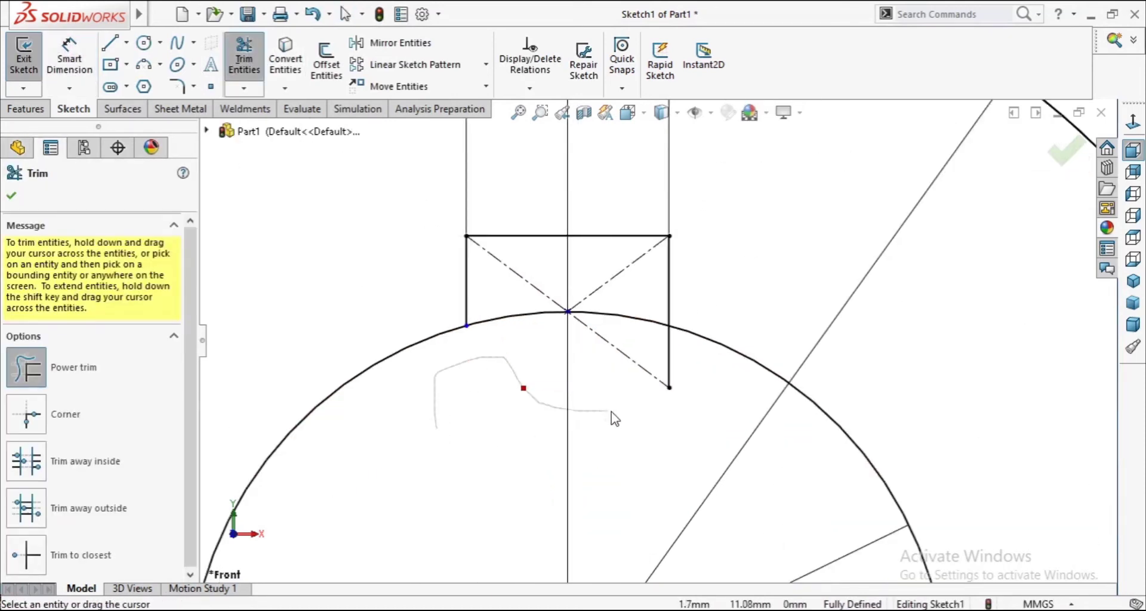
mouse_move(625, 347)
mouse_down()
mouse_move(614, 320)
mouse_move(524, 299)
mouse_move(513, 328)
mouse_up()
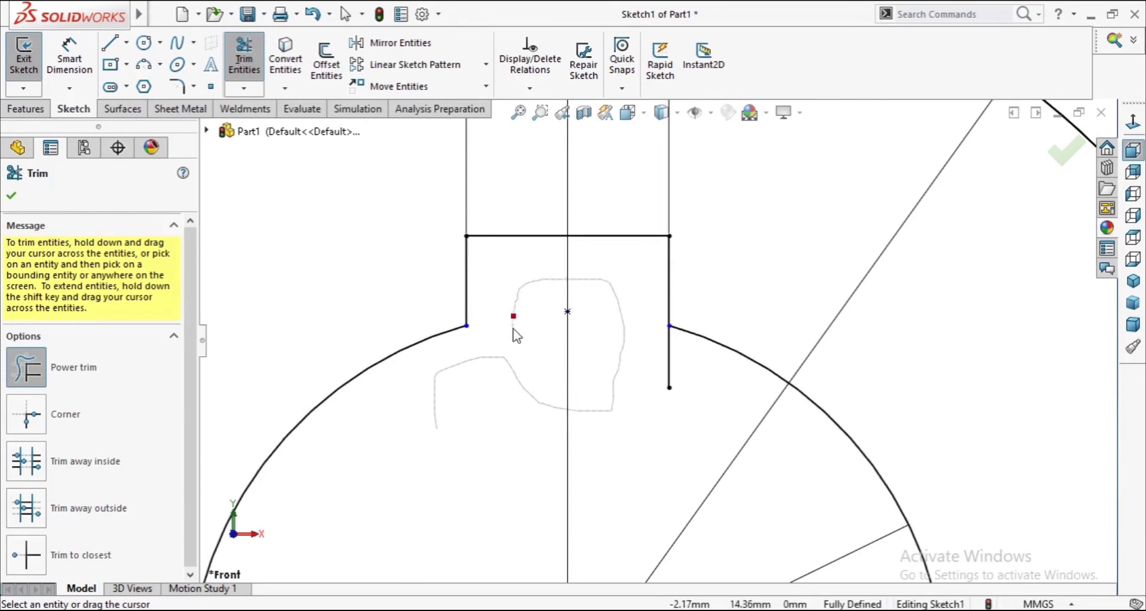
drag(595, 368, 678, 365)
scroll(624, 376, up, 4)
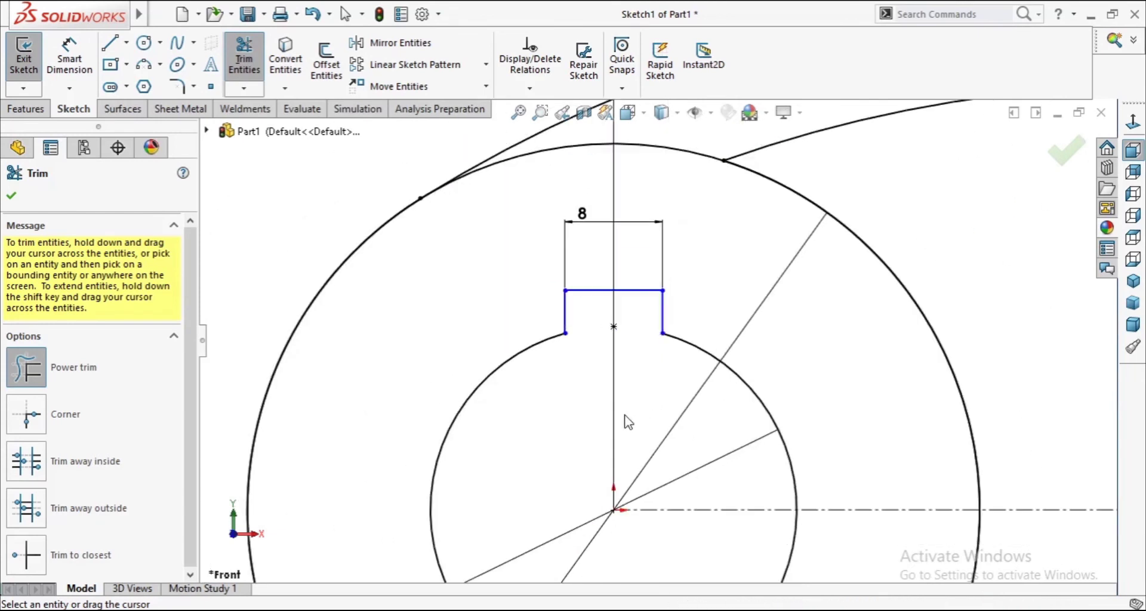
click(11, 196)
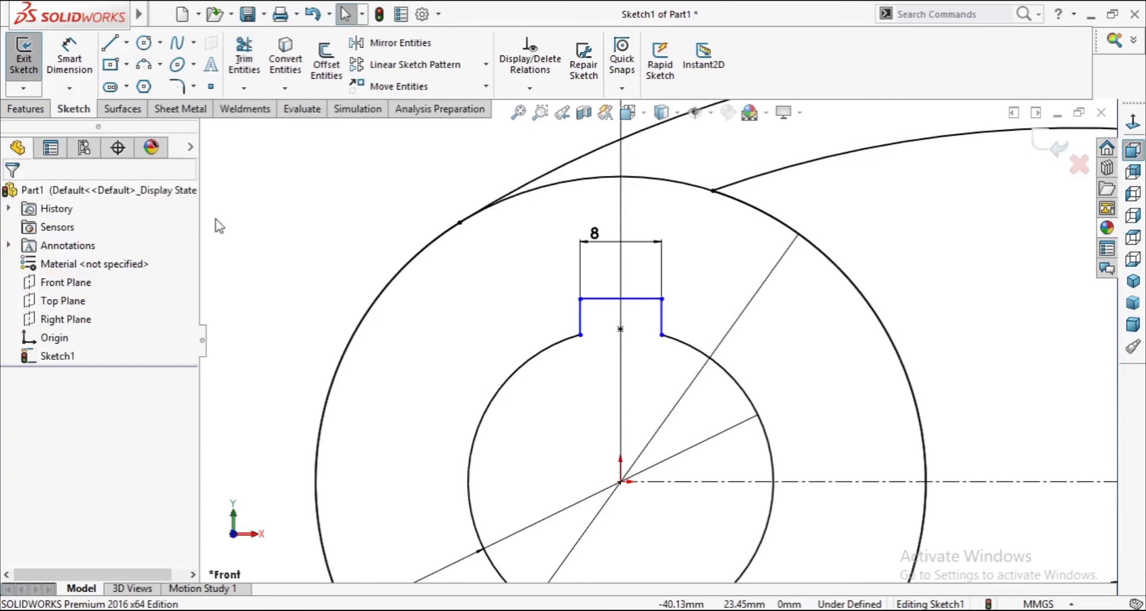
scroll(253, 213, down, 1)
scroll(281, 230, up, 3)
scroll(346, 252, up, 3)
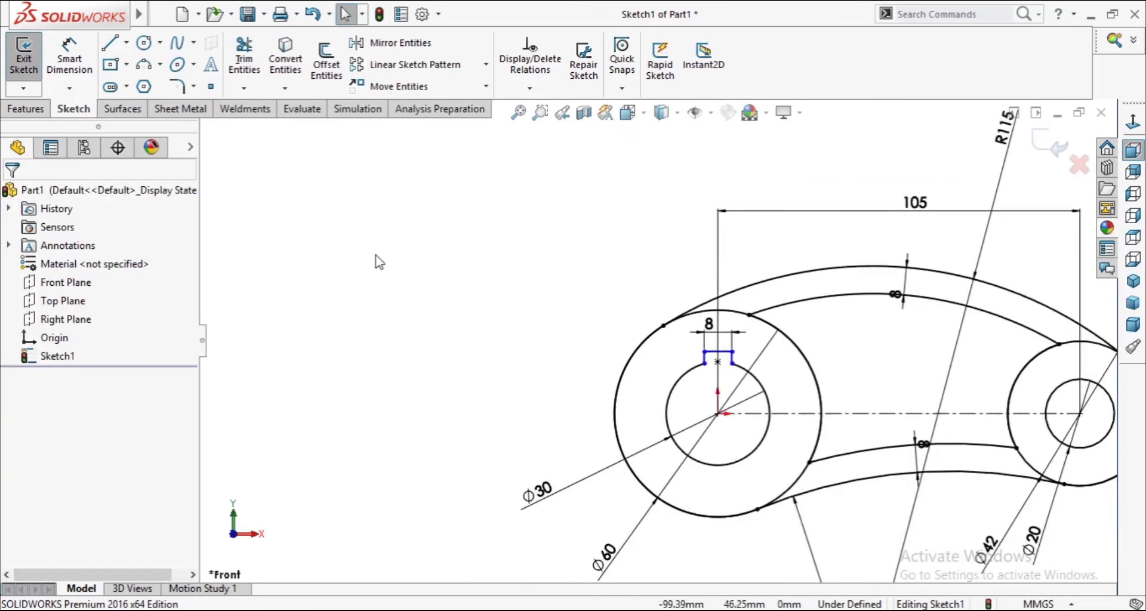
scroll(952, 360, up, 1)
scroll(952, 359, down, 2)
scroll(967, 433, down, 1)
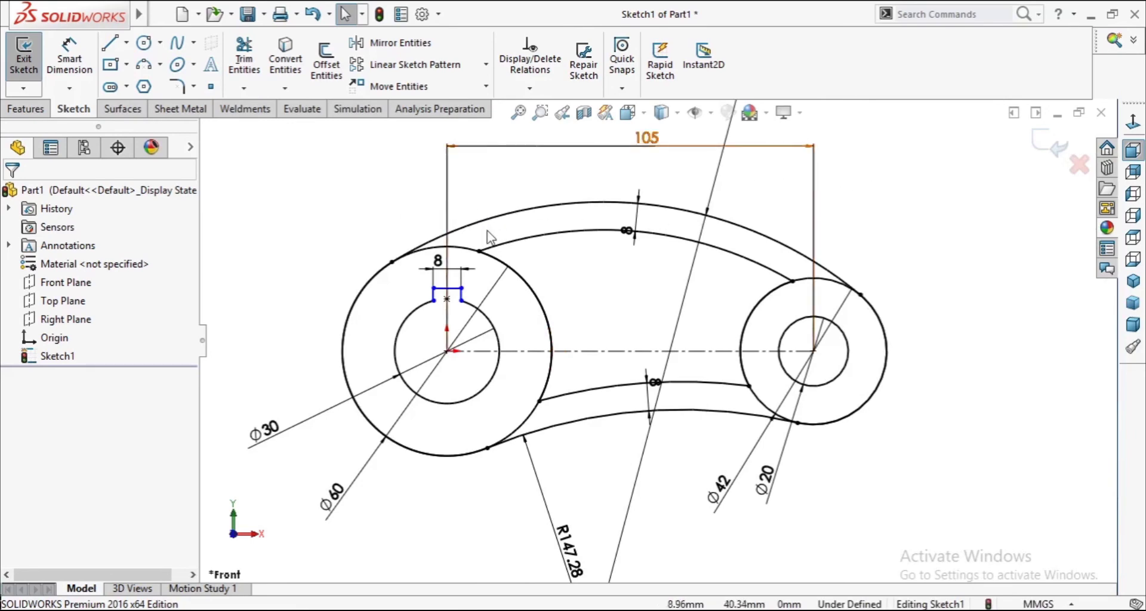
- Extrude both boss ring regions with a 20 mm depth
click(15, 112)
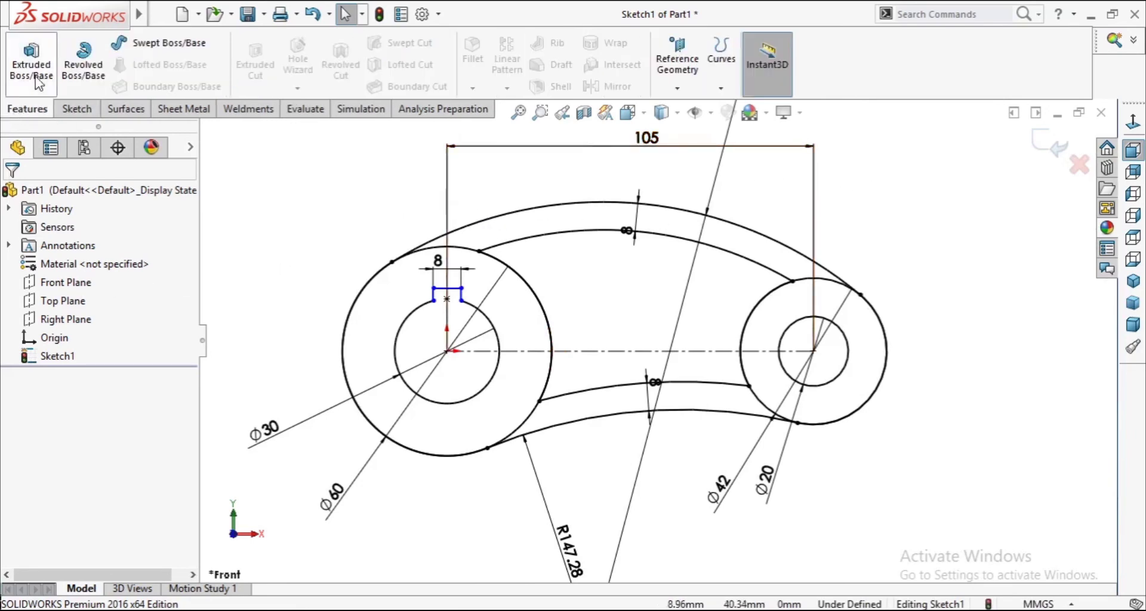
click(33, 68)
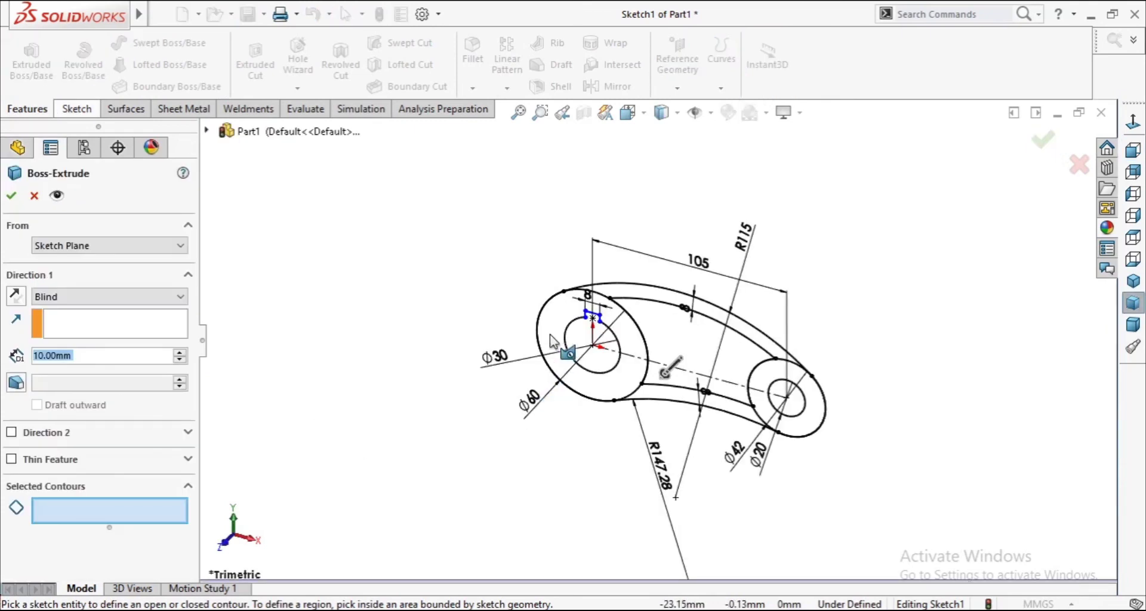
click(550, 336)
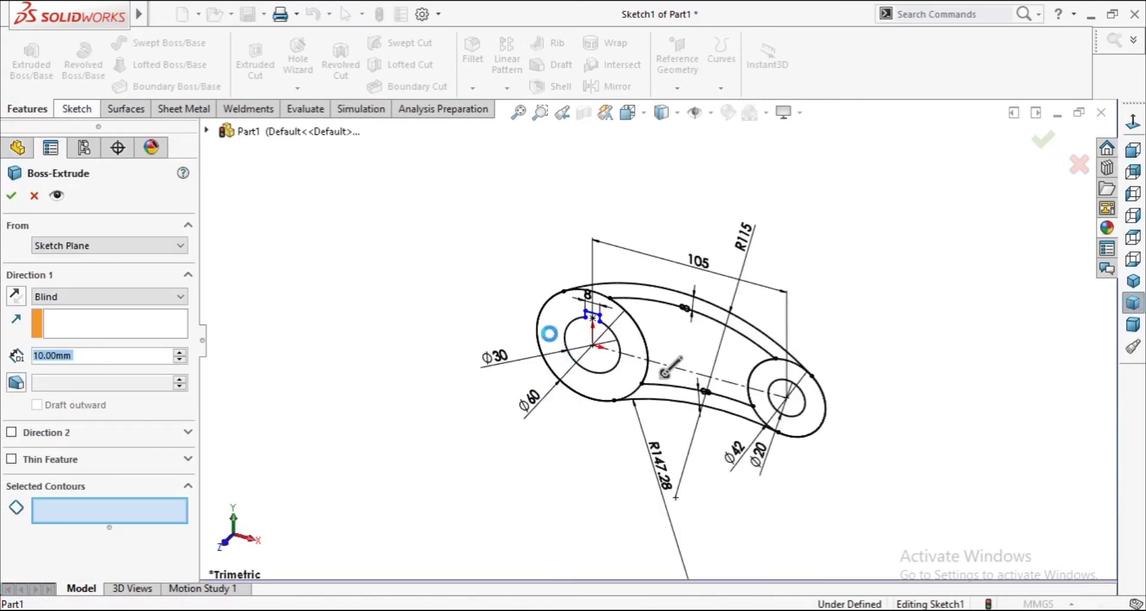
click(819, 410)
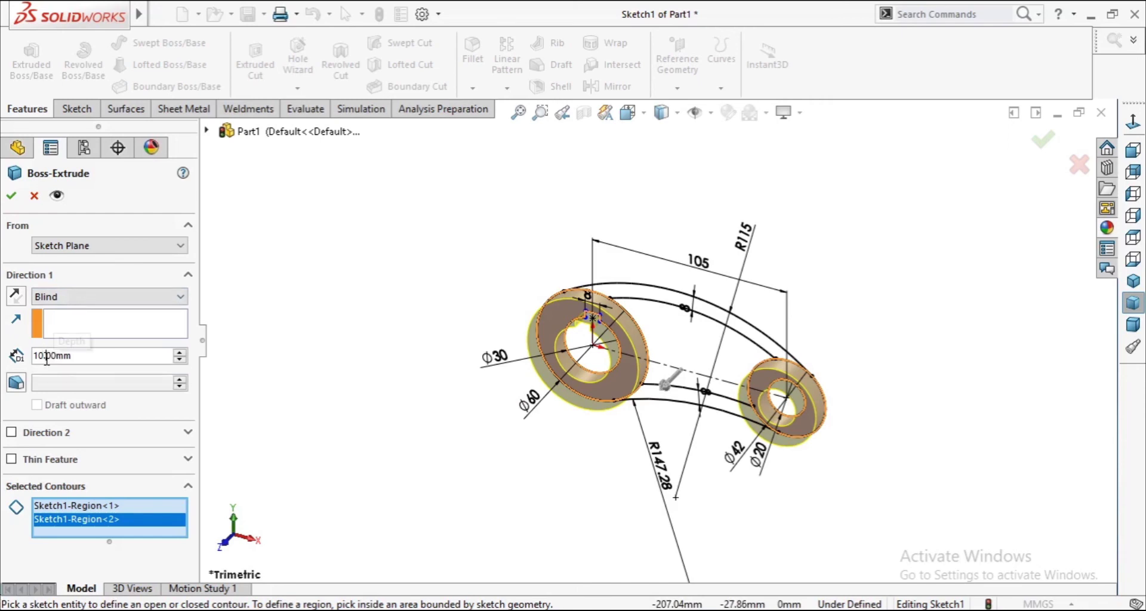
text(20)
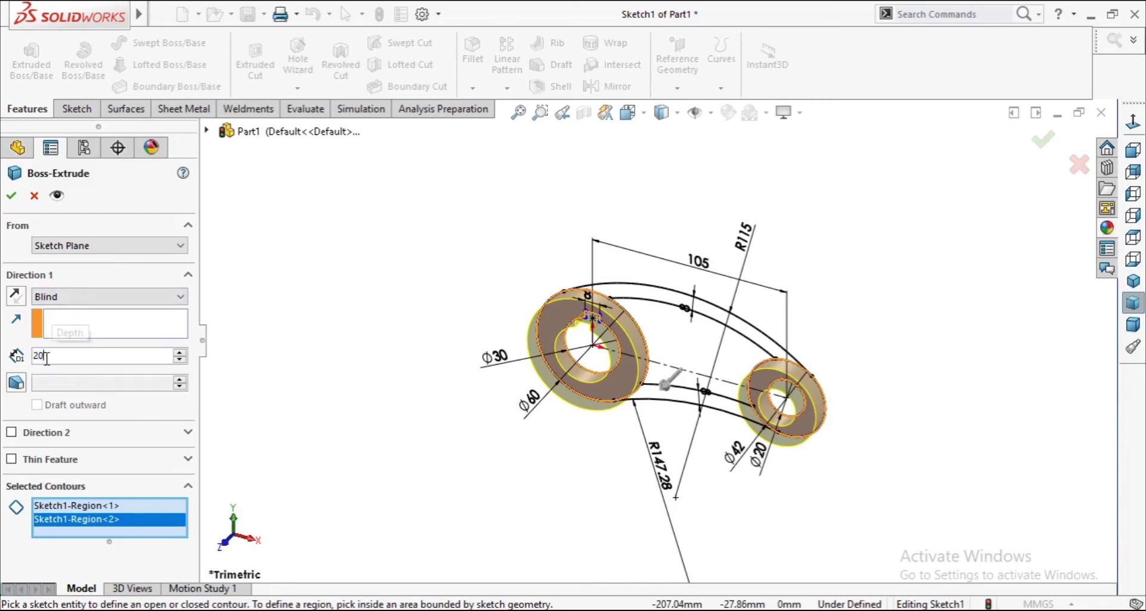
key(Return)
middle_drag(328, 363, 374, 379)
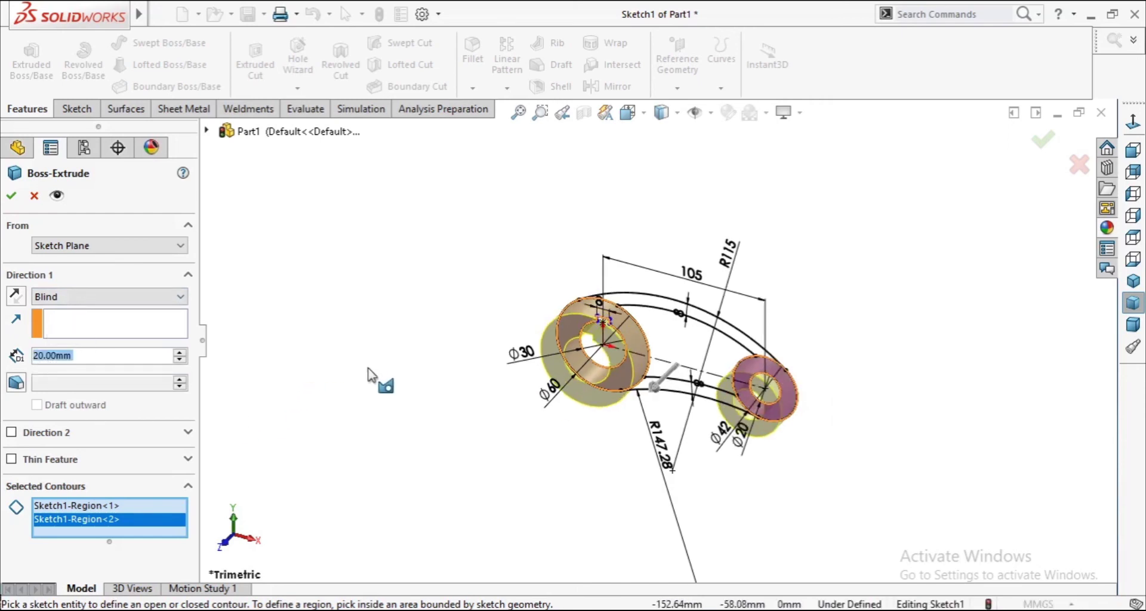
- Make the boss extrusion Mid Plane from the sketch plane and accept it
click(55, 245)
click(73, 261)
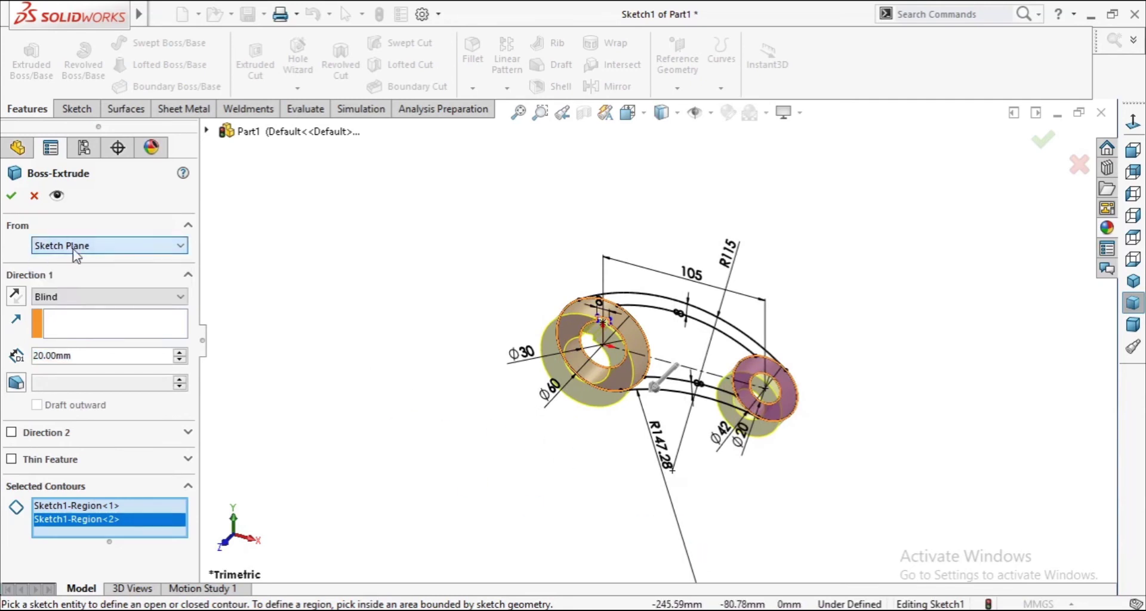
click(73, 295)
click(76, 368)
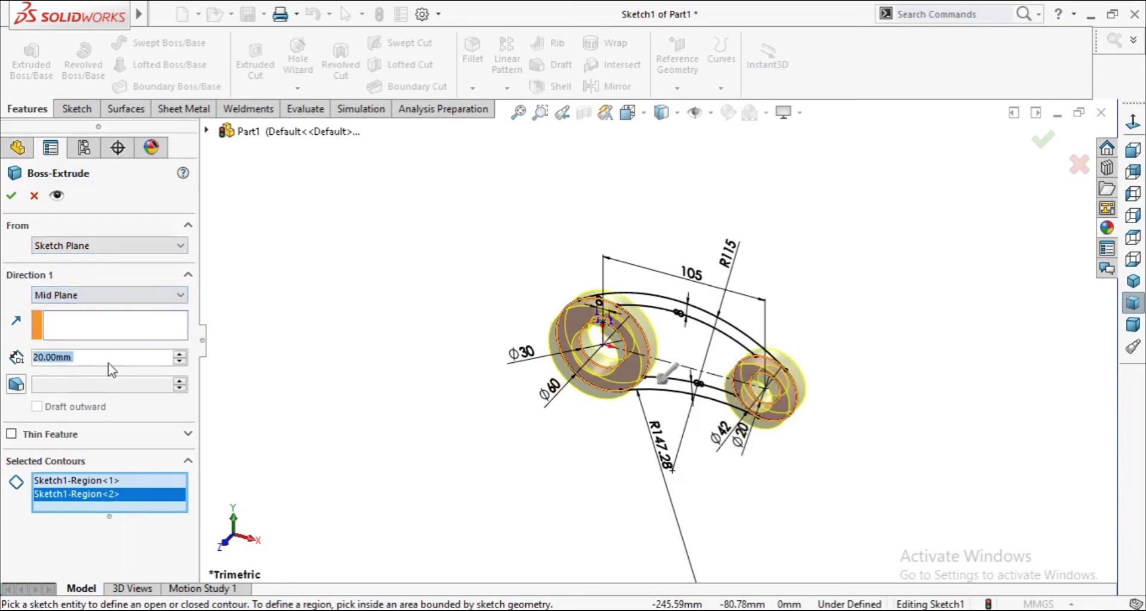
click(10, 196)
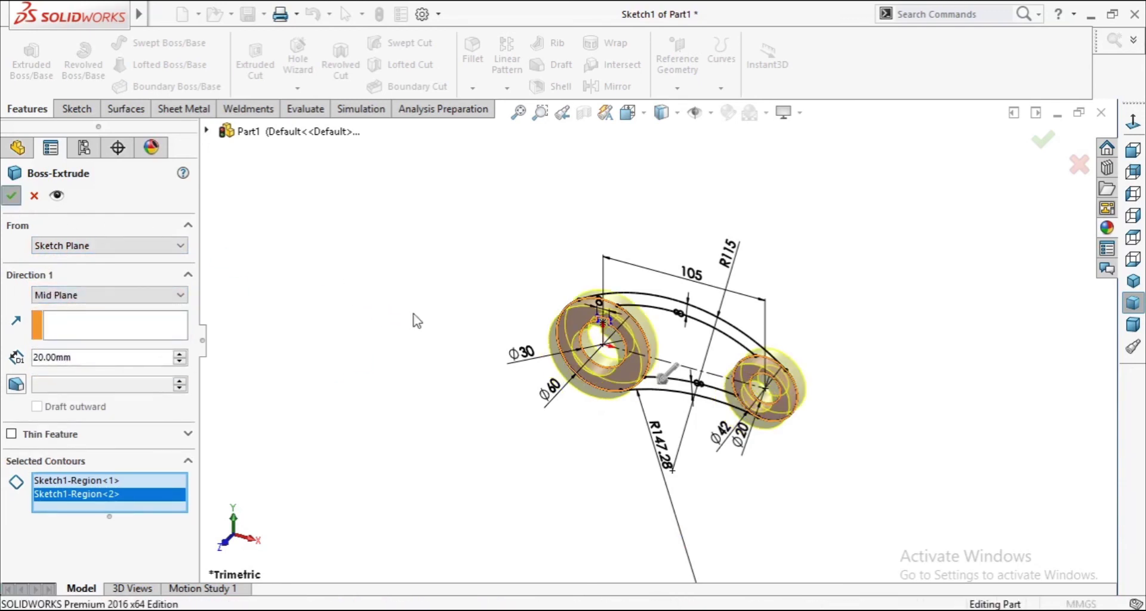
middle_drag(430, 384, 461, 294)
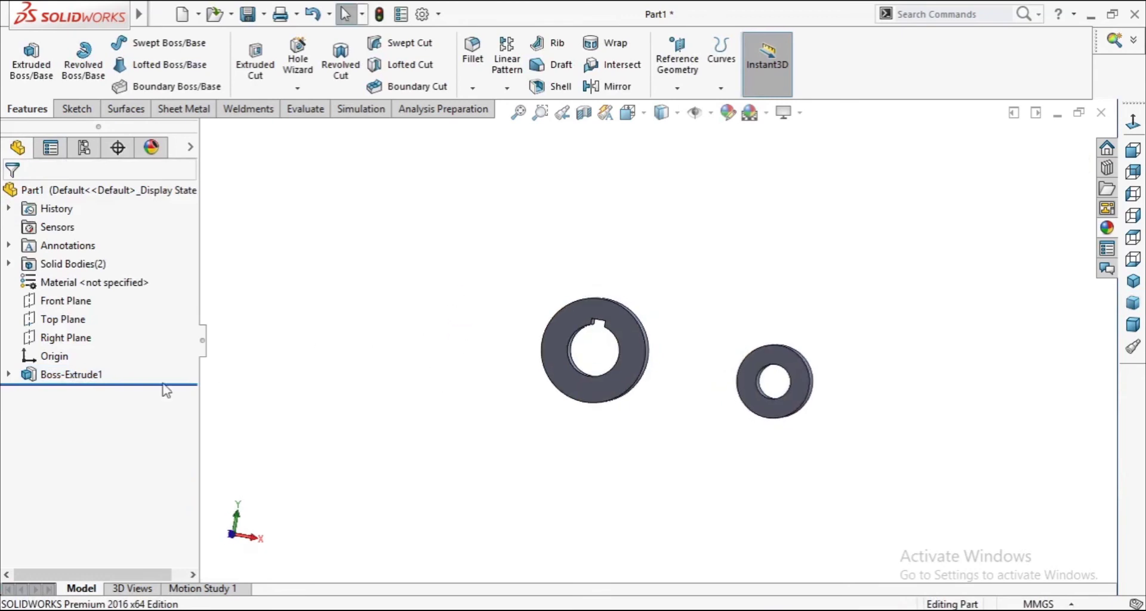
- Expand Boss-Extrude1 and select Sketch1 to show its arcs, slot outline and dimensions
click(8, 374)
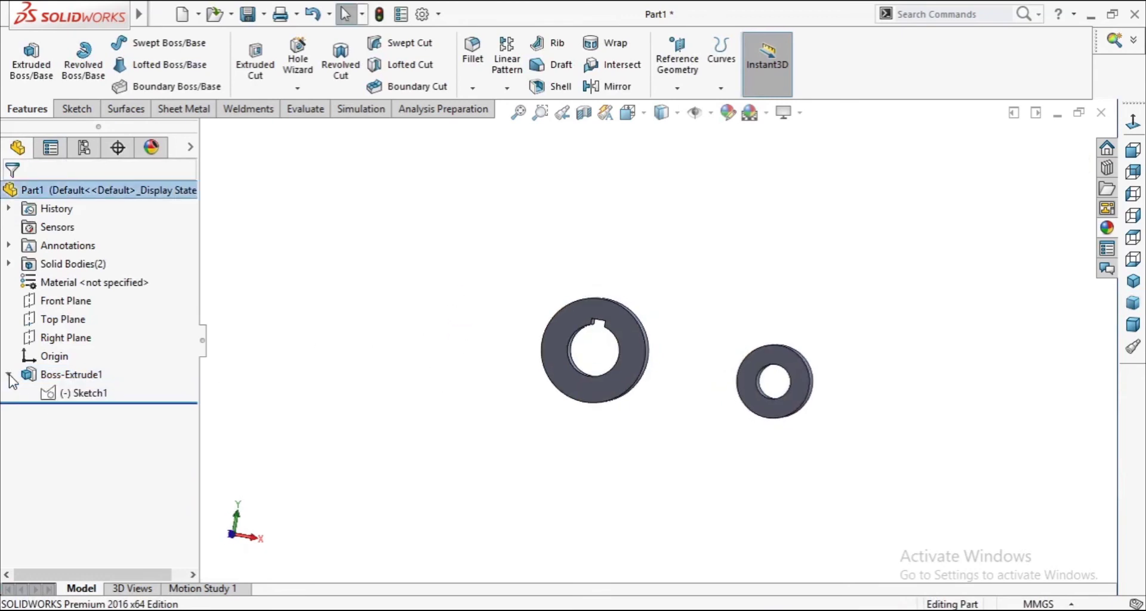
click(77, 394)
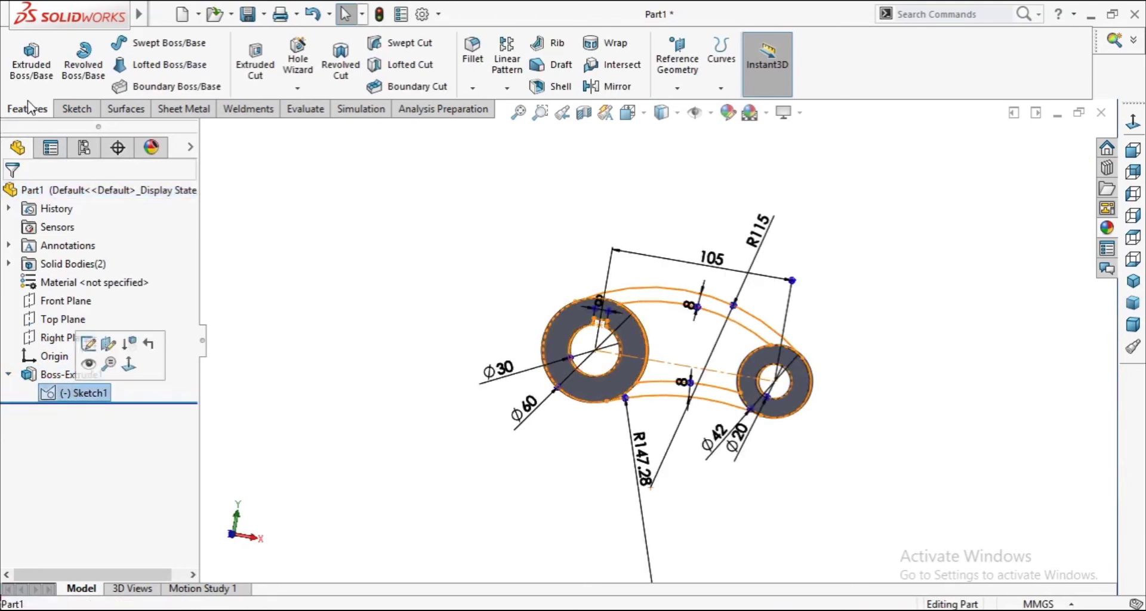
- Start a new extrusion using only the upper and lower curved arm regions of Sketch1
click(31, 54)
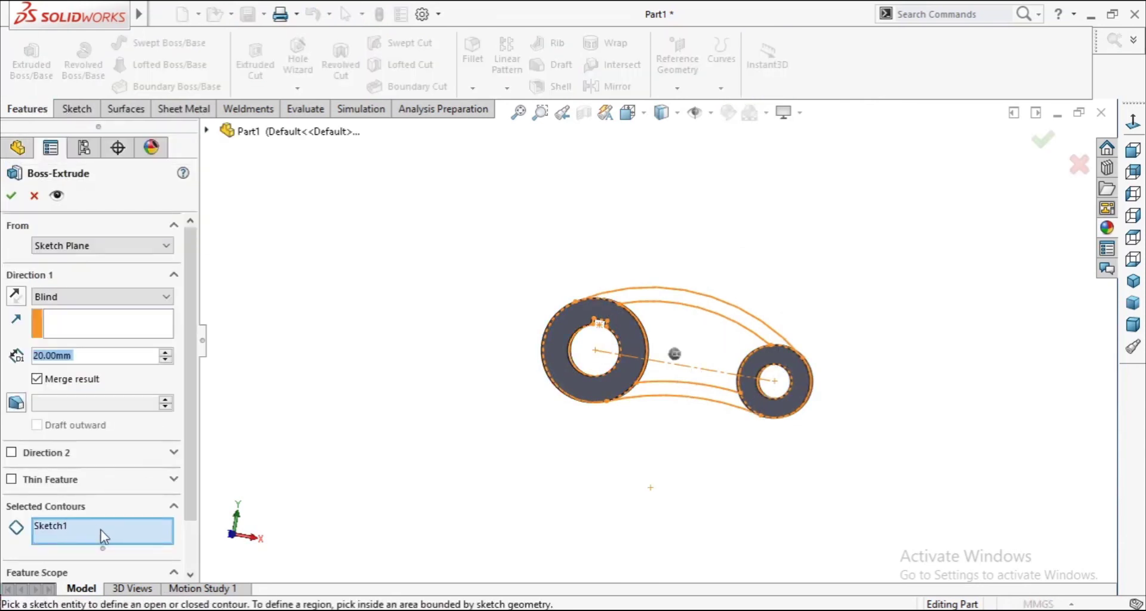
right_click(79, 533)
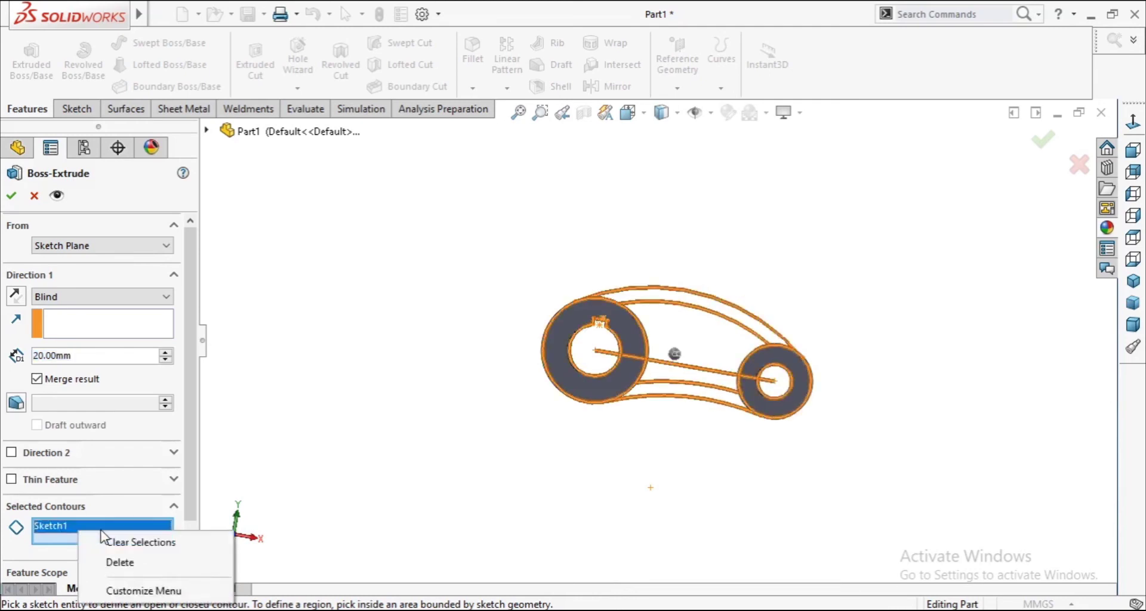
click(141, 563)
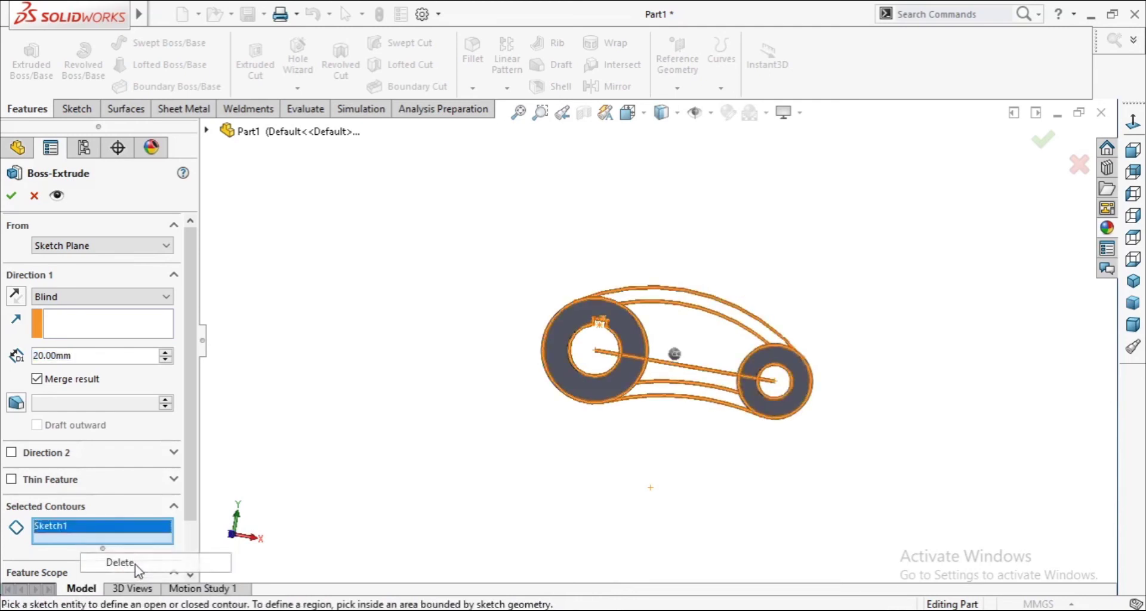
click(721, 314)
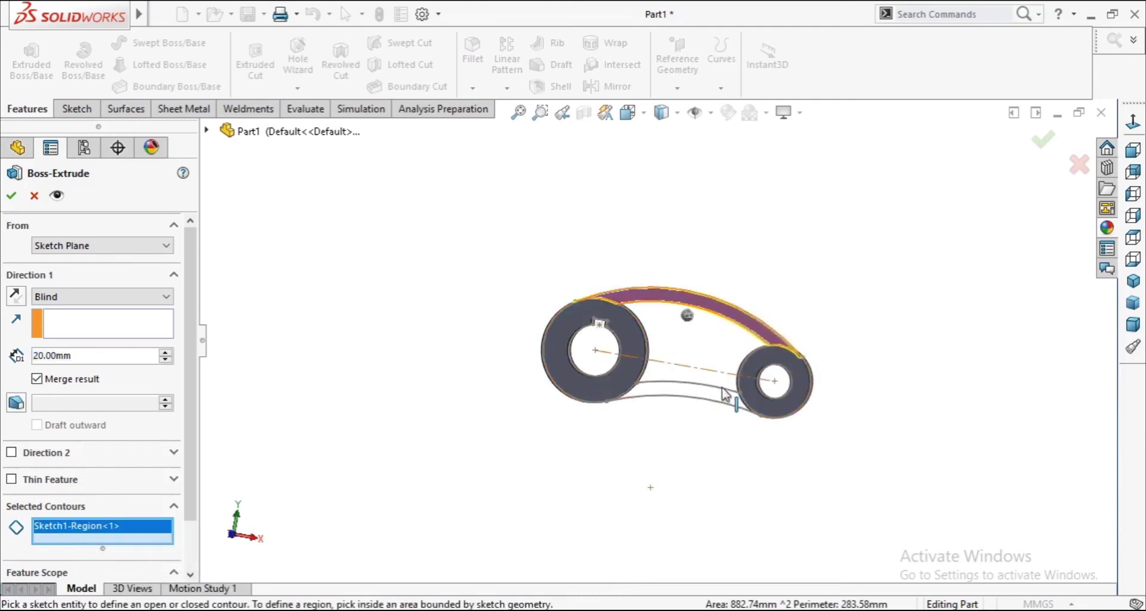
click(697, 395)
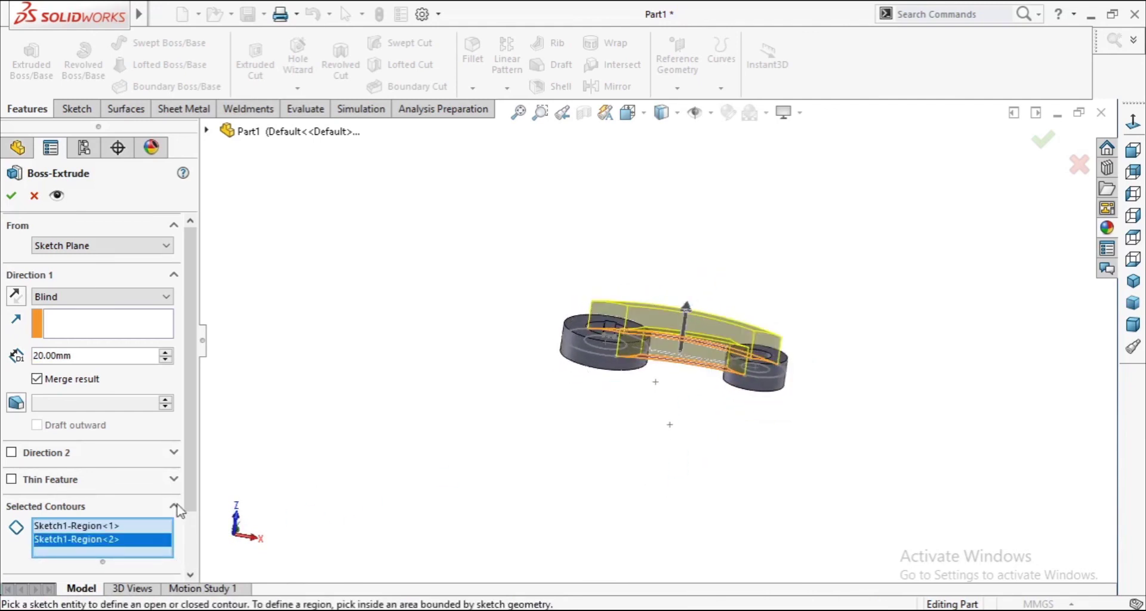
- Extrude the arms 10 mm Mid Plane and accept the Boss-Extrude2 feature
double_click(44, 356)
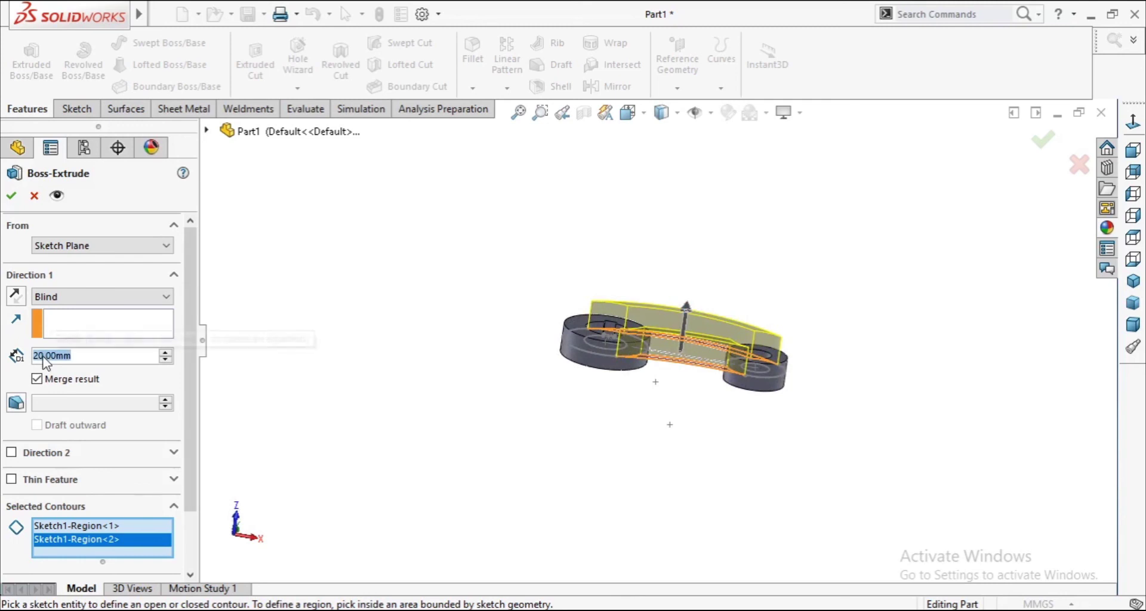
text(10)
key(Return)
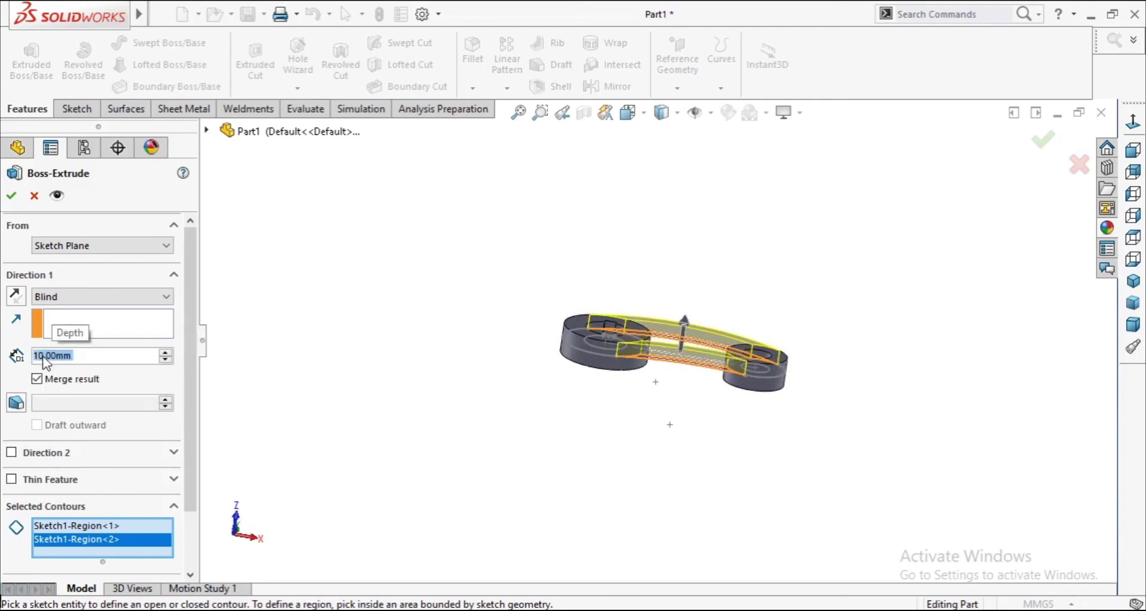
click(54, 297)
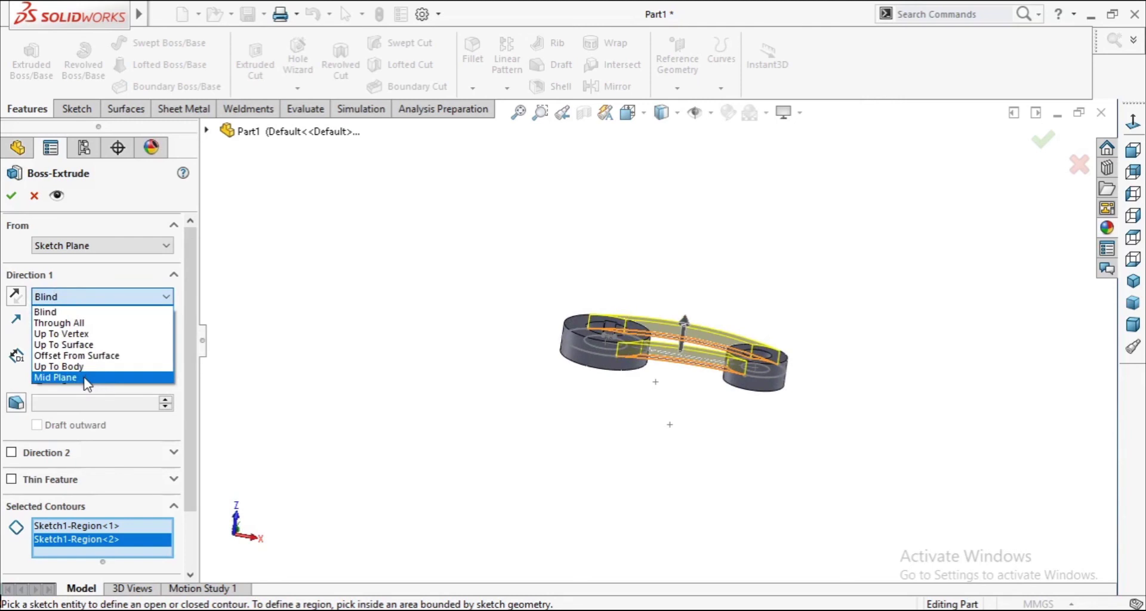
click(87, 377)
middle_drag(365, 258, 371, 353)
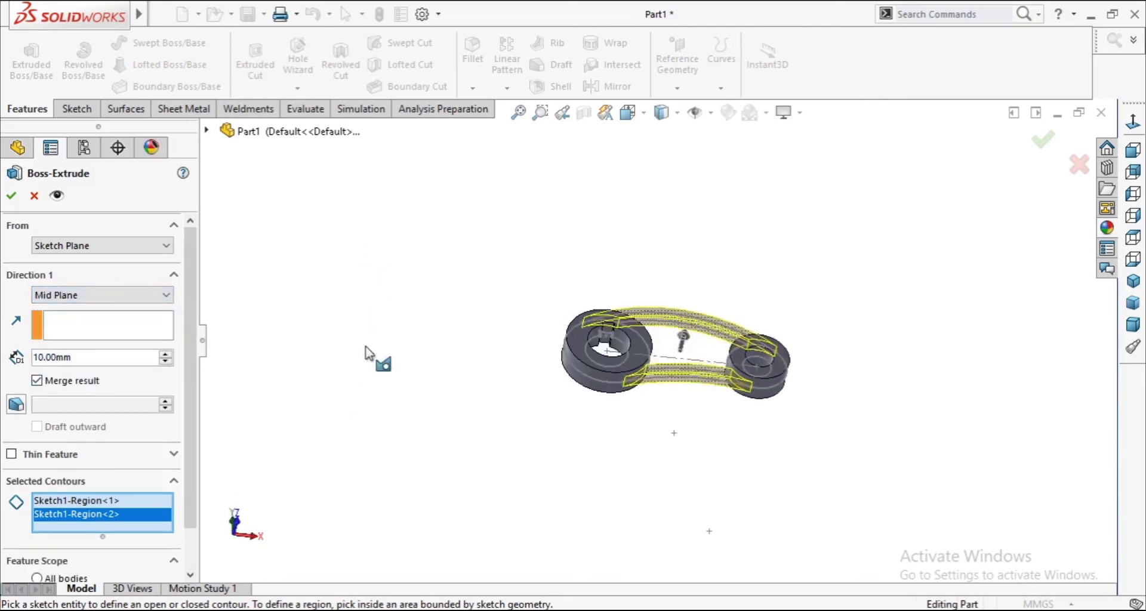
click(10, 200)
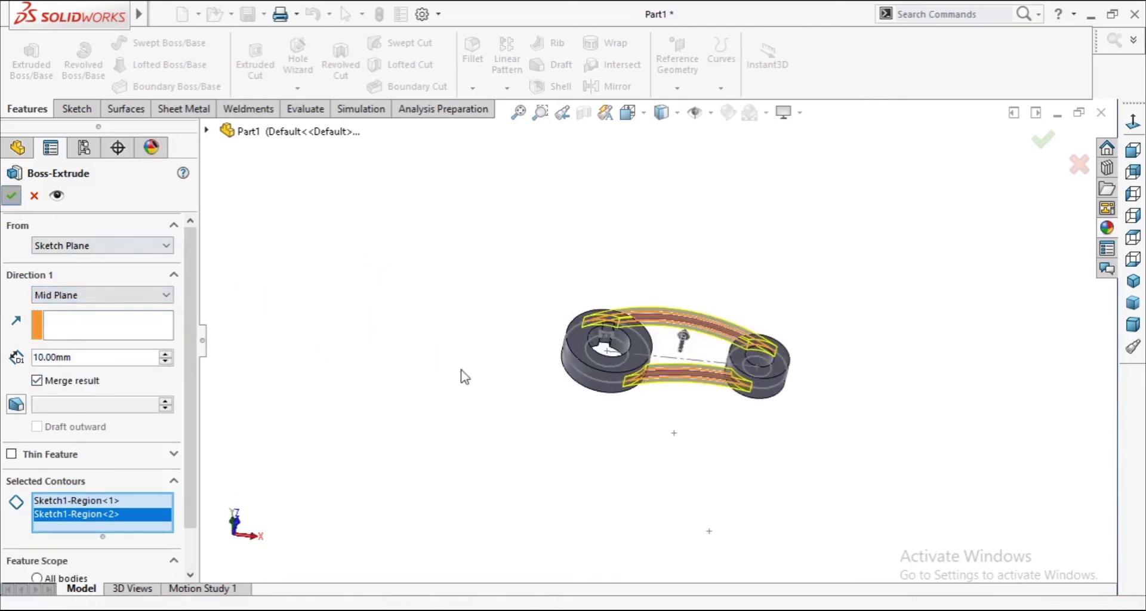
click(458, 394)
mouse_move(575, 476)
middle_down()
mouse_move(570, 513)
mouse_move(594, 455)
mouse_move(626, 532)
middle_up()
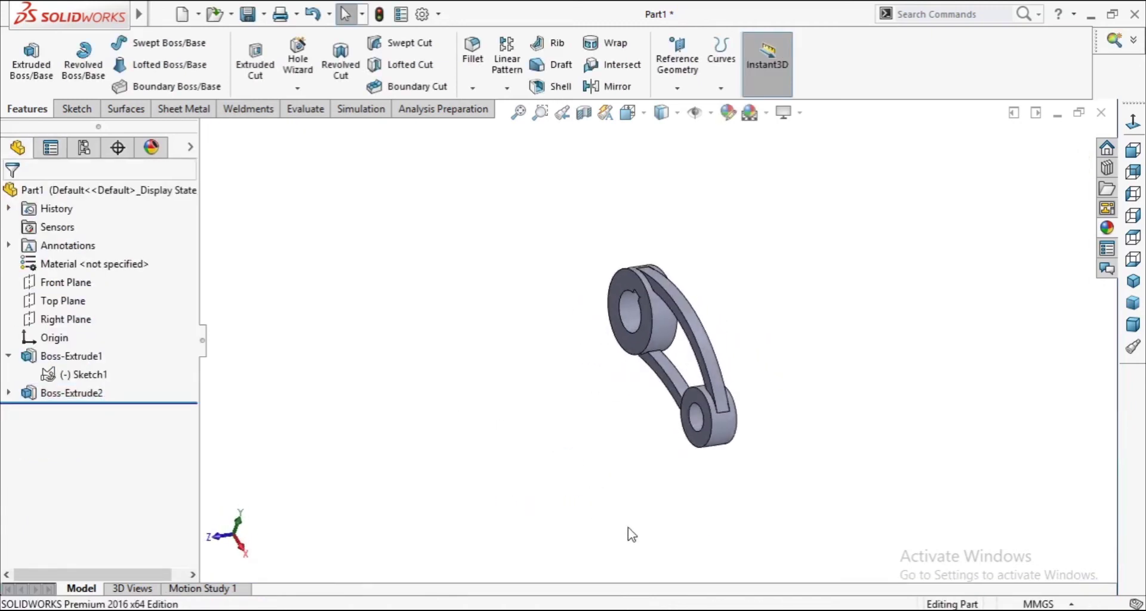
- Compare the part against the reference drawing and reorient the view
key(alt+Tab)
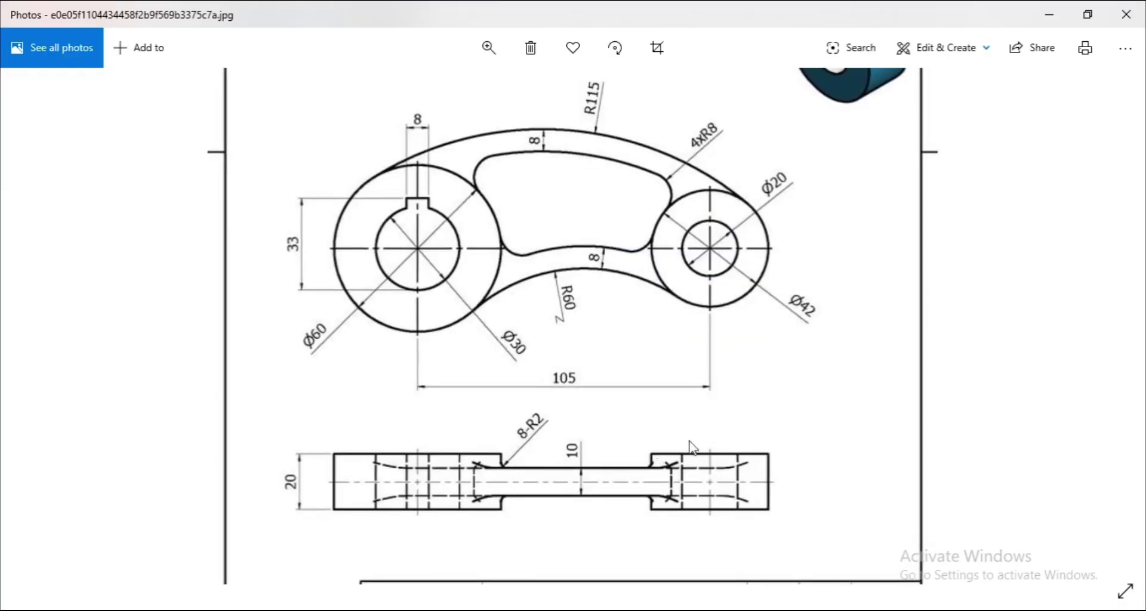
key(alt+Tab)
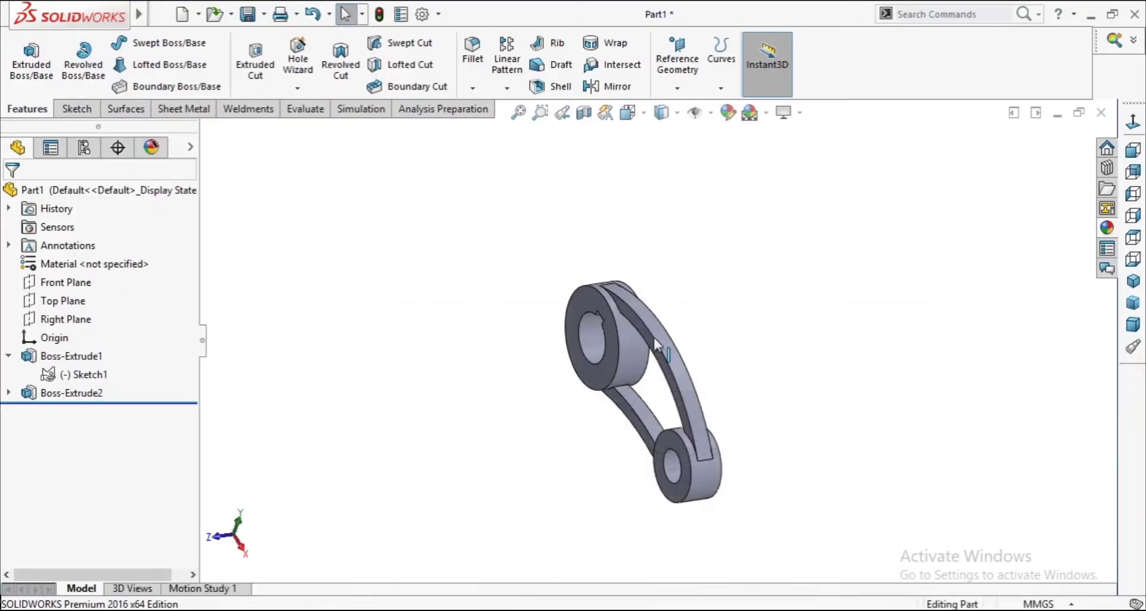
middle_drag(599, 455, 579, 394)
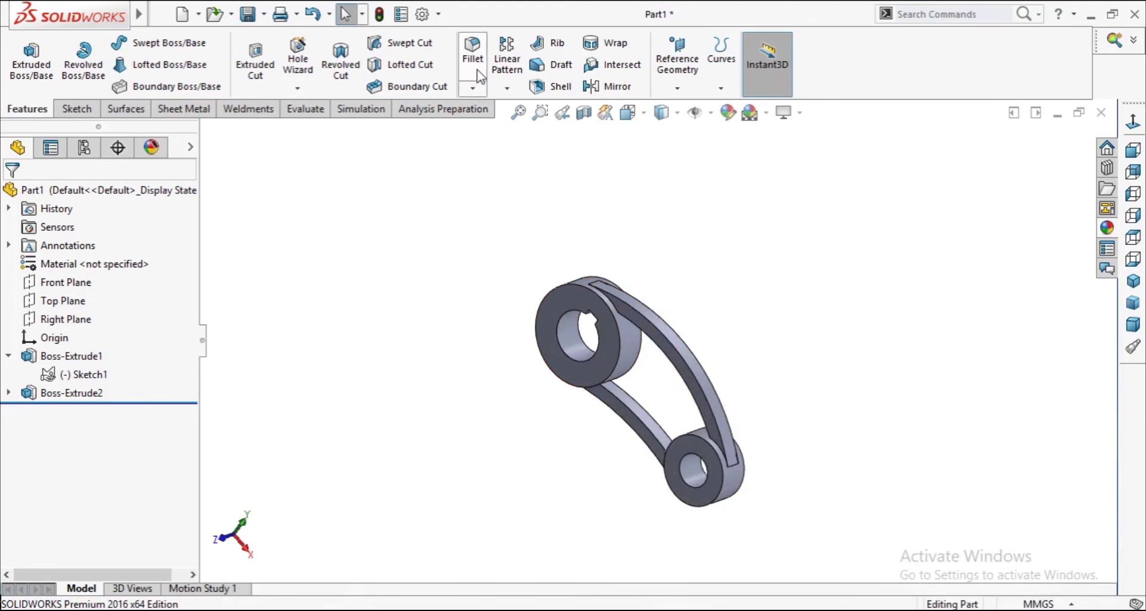
scroll(635, 251, down, 3)
scroll(634, 271, down, 2)
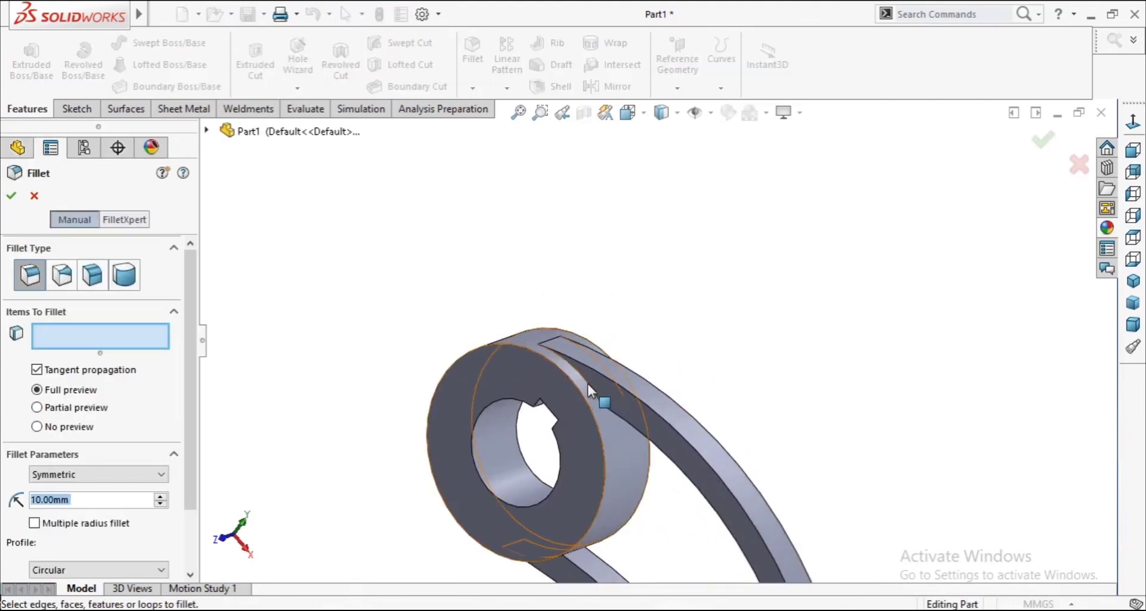
- Select all twelve edges where the arms meet the bosses for filleting
click(588, 385)
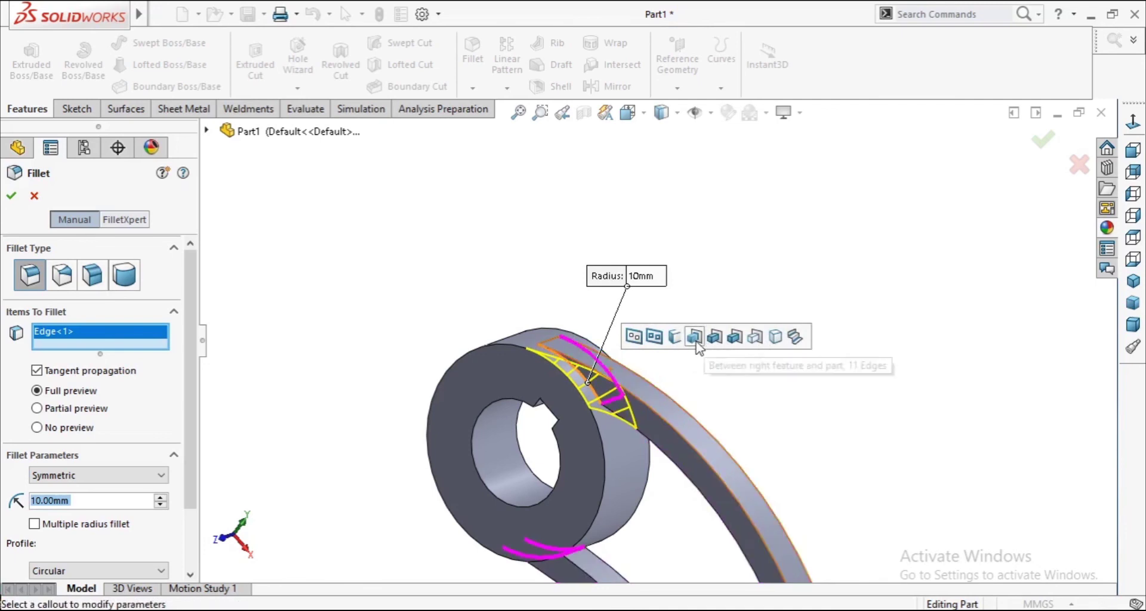
click(696, 339)
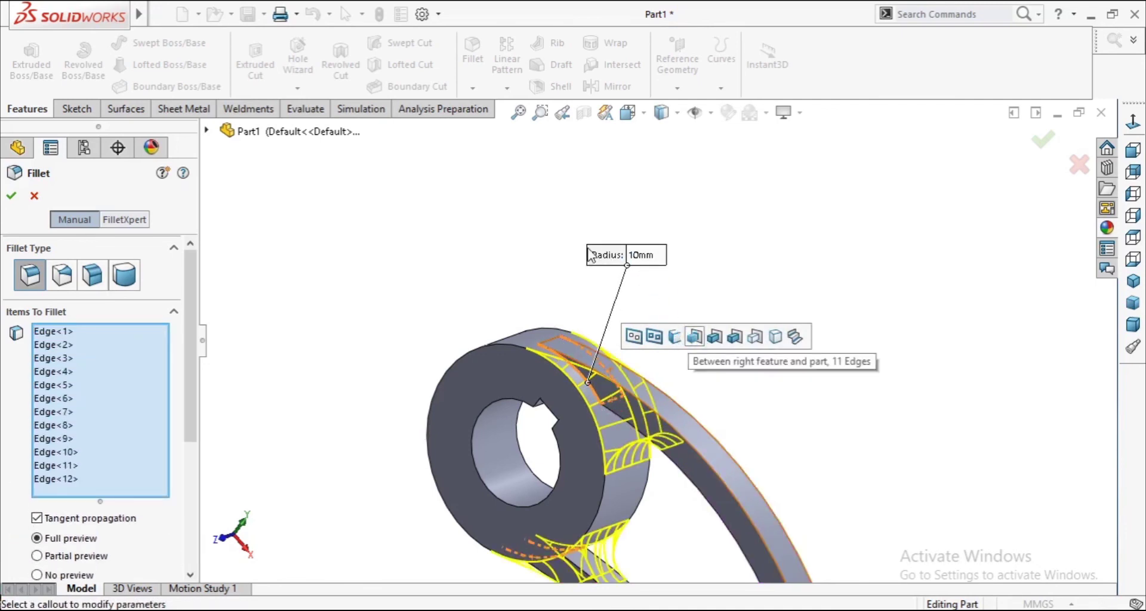
scroll(601, 281, up, 3)
scroll(729, 472, down, 3)
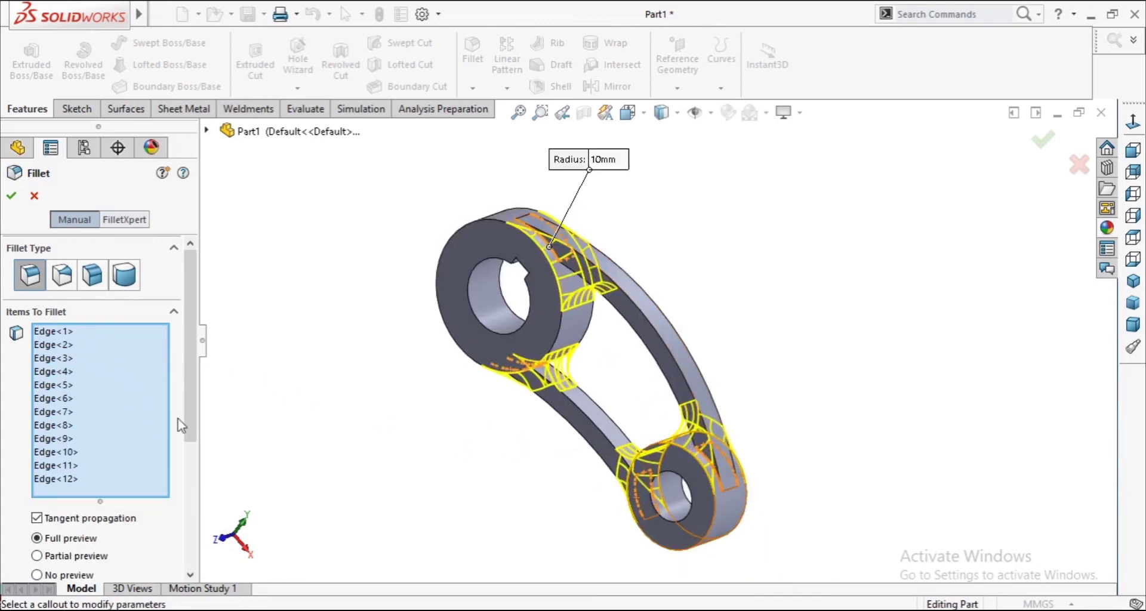
scroll(182, 426, down, 5)
- Set the fillet radius to 2 mm and create Fillet1
click(41, 449)
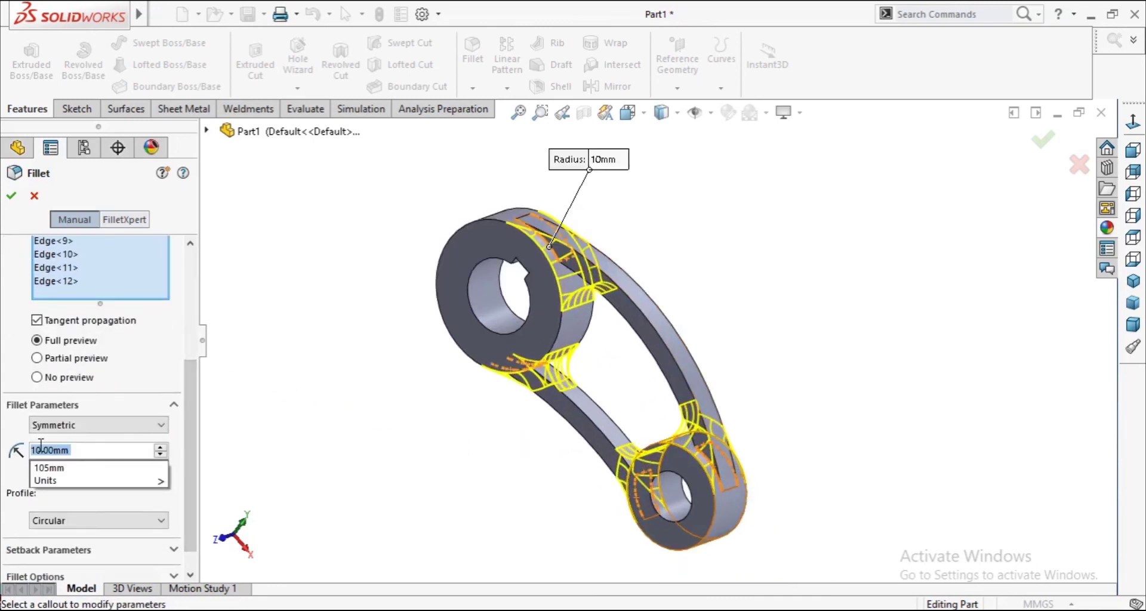
text(2)
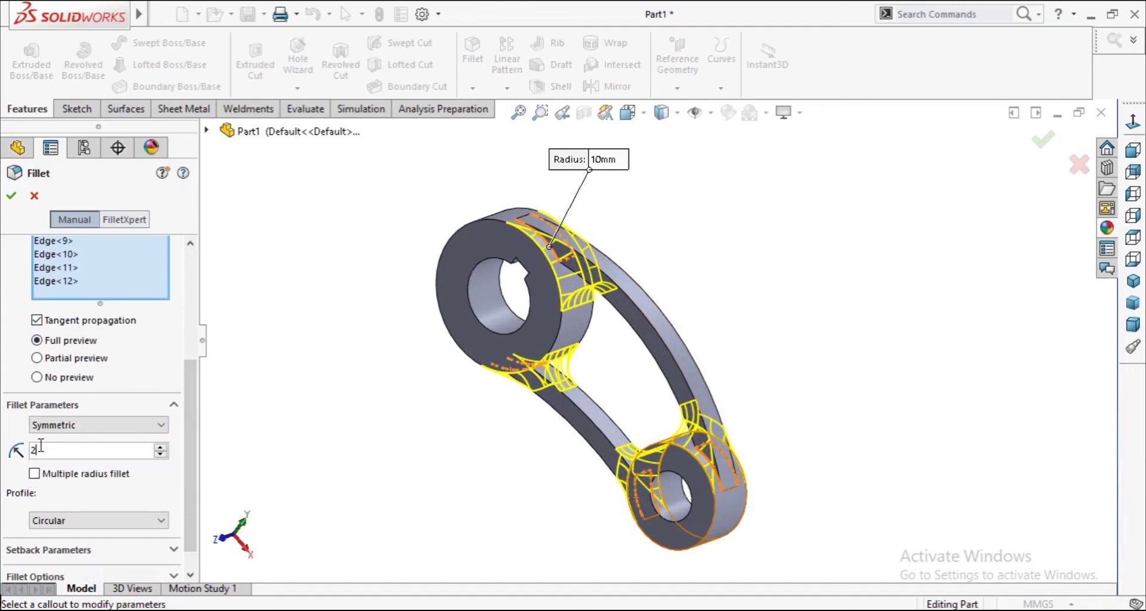
key(Return)
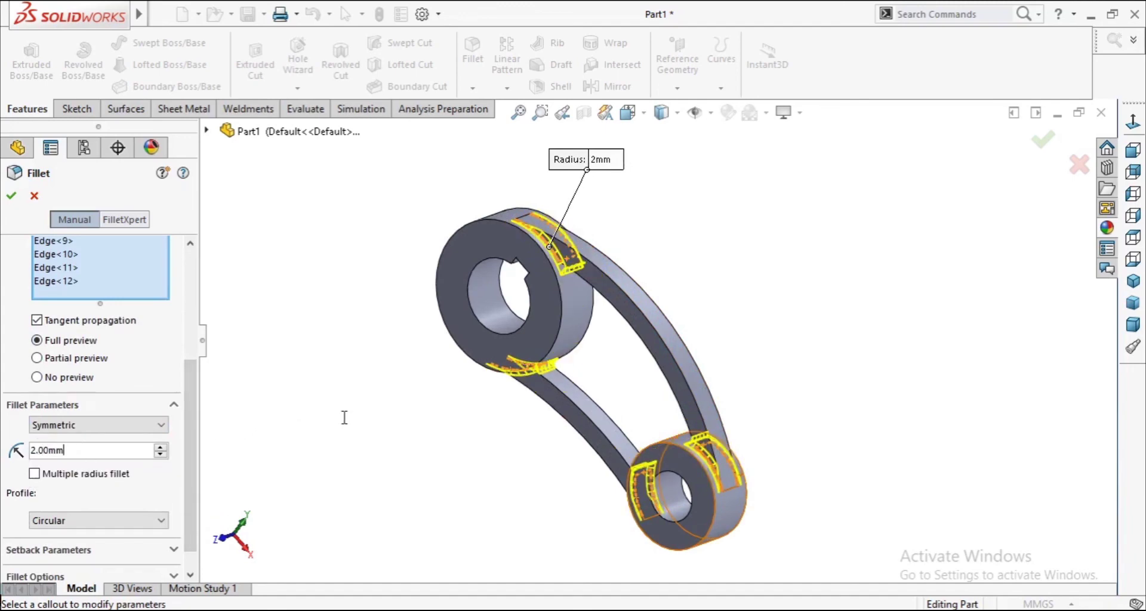
mouse_move(344, 417)
middle_down()
mouse_move(548, 292)
mouse_move(370, 340)
mouse_move(404, 301)
middle_up()
click(11, 200)
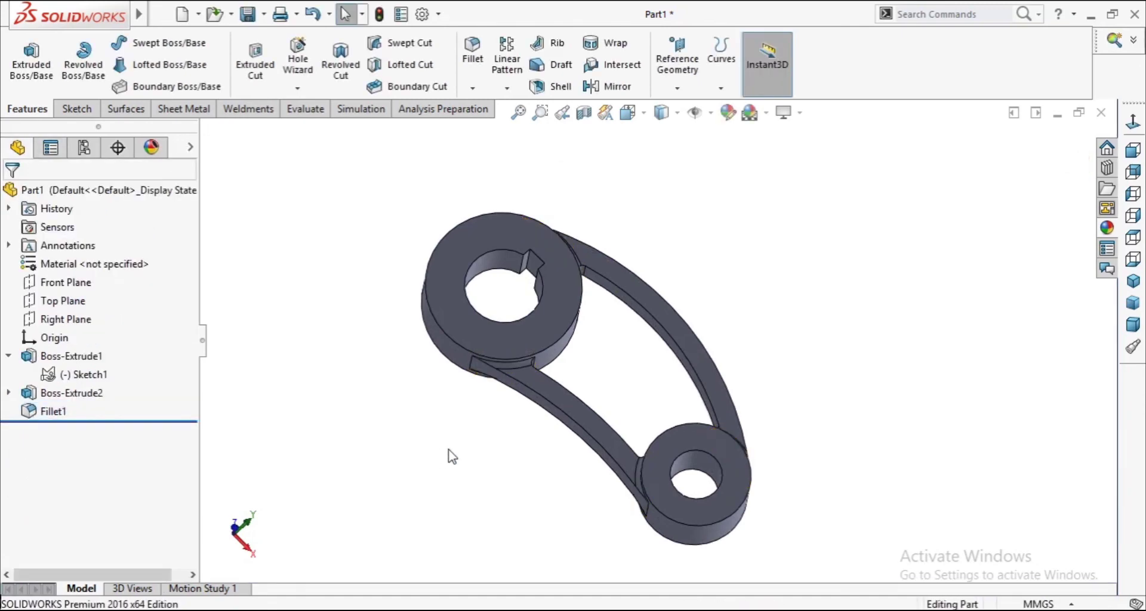
mouse_move(450, 458)
middle_down()
mouse_move(456, 498)
mouse_move(414, 410)
mouse_move(505, 462)
middle_up()
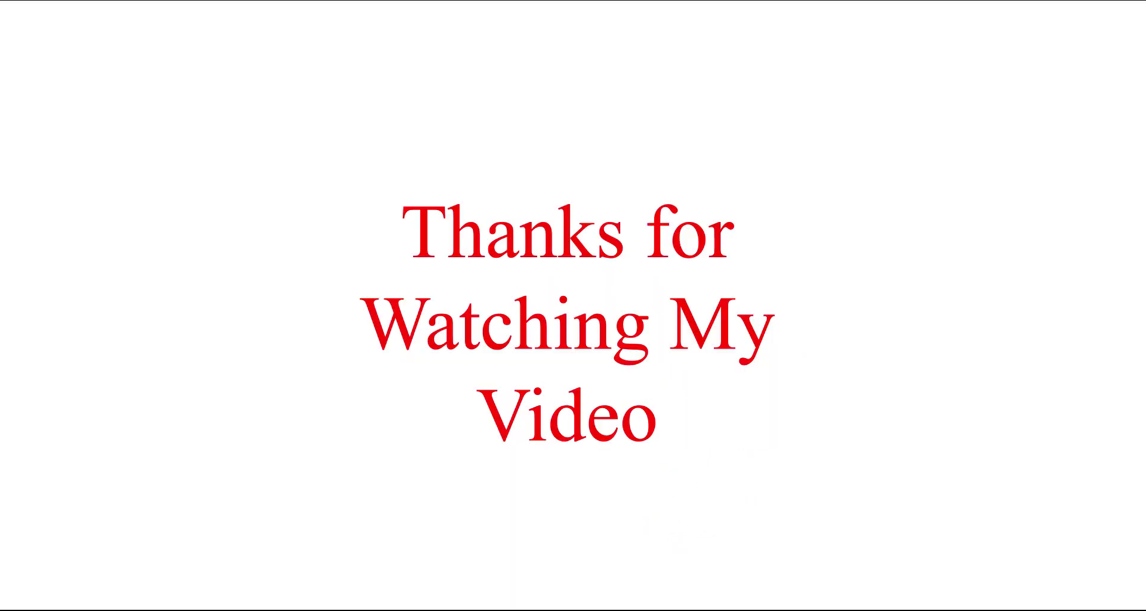